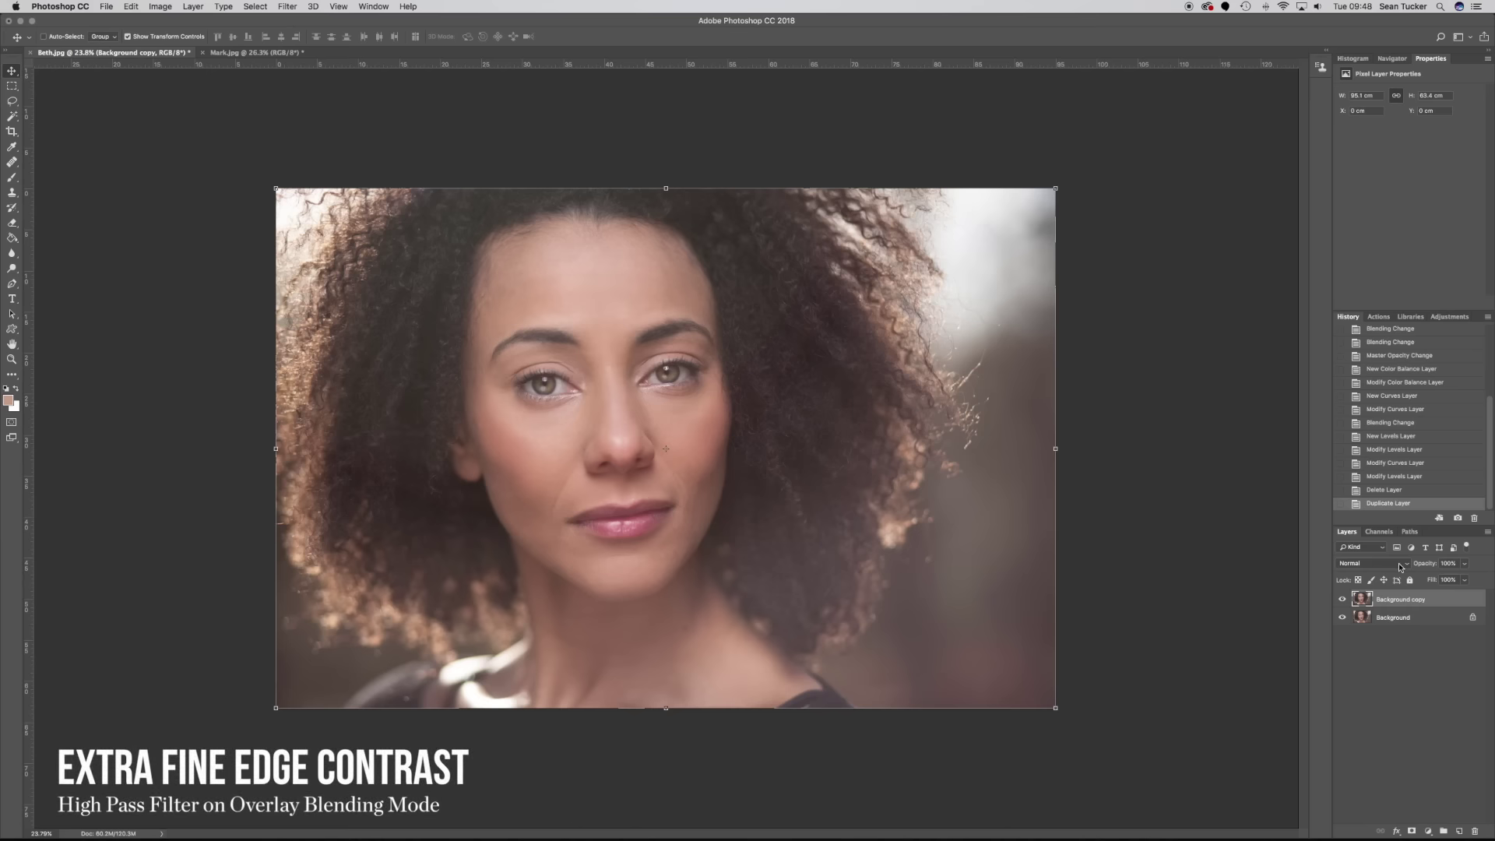
Apply a High Pass filter with a radius of 2.3 pixels to the Background copy layer.
click(288, 9)
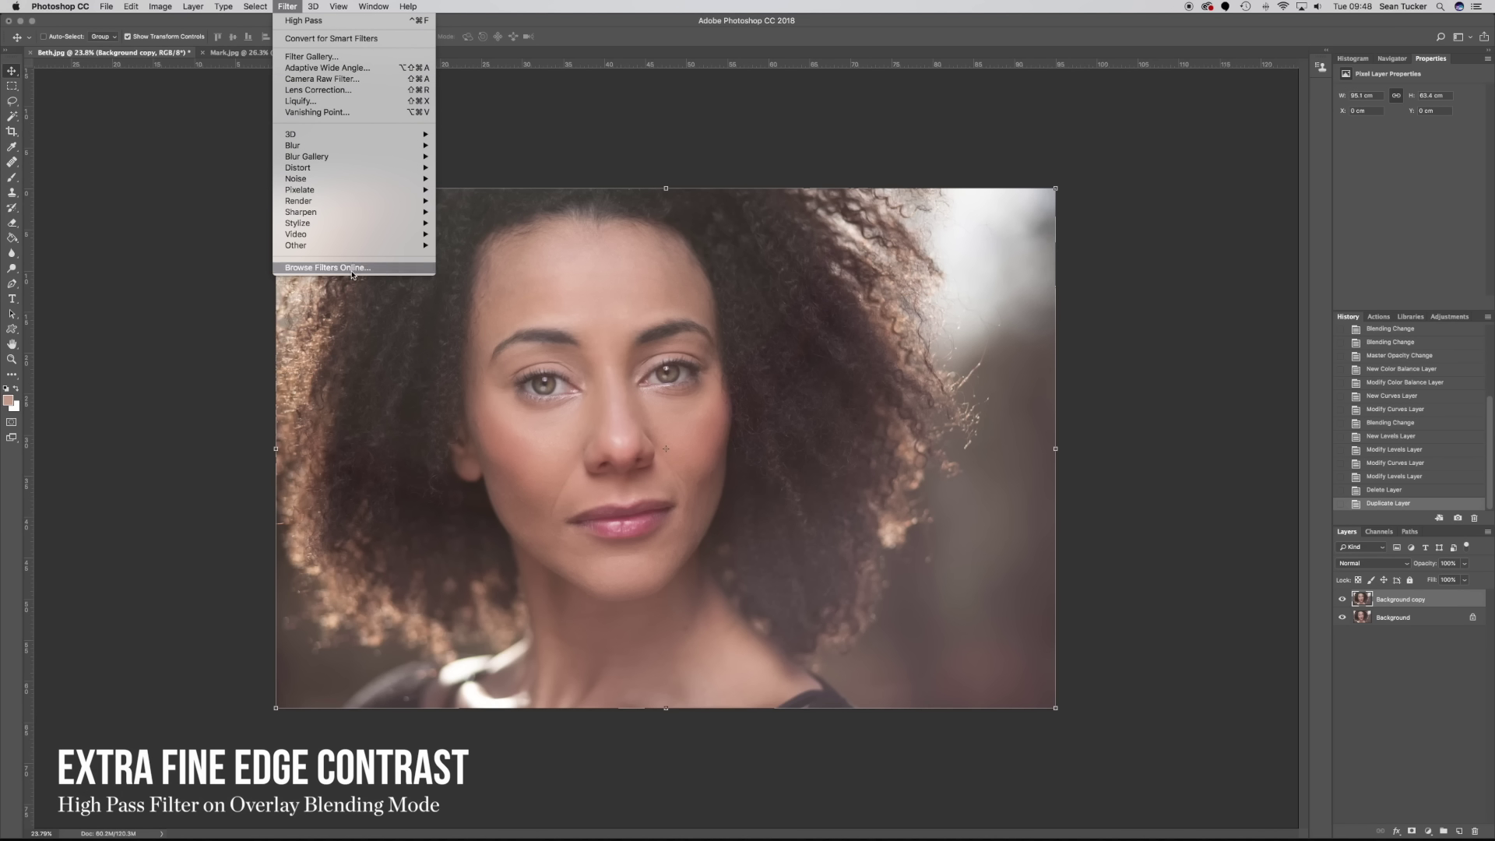
mouse_move(350, 246)
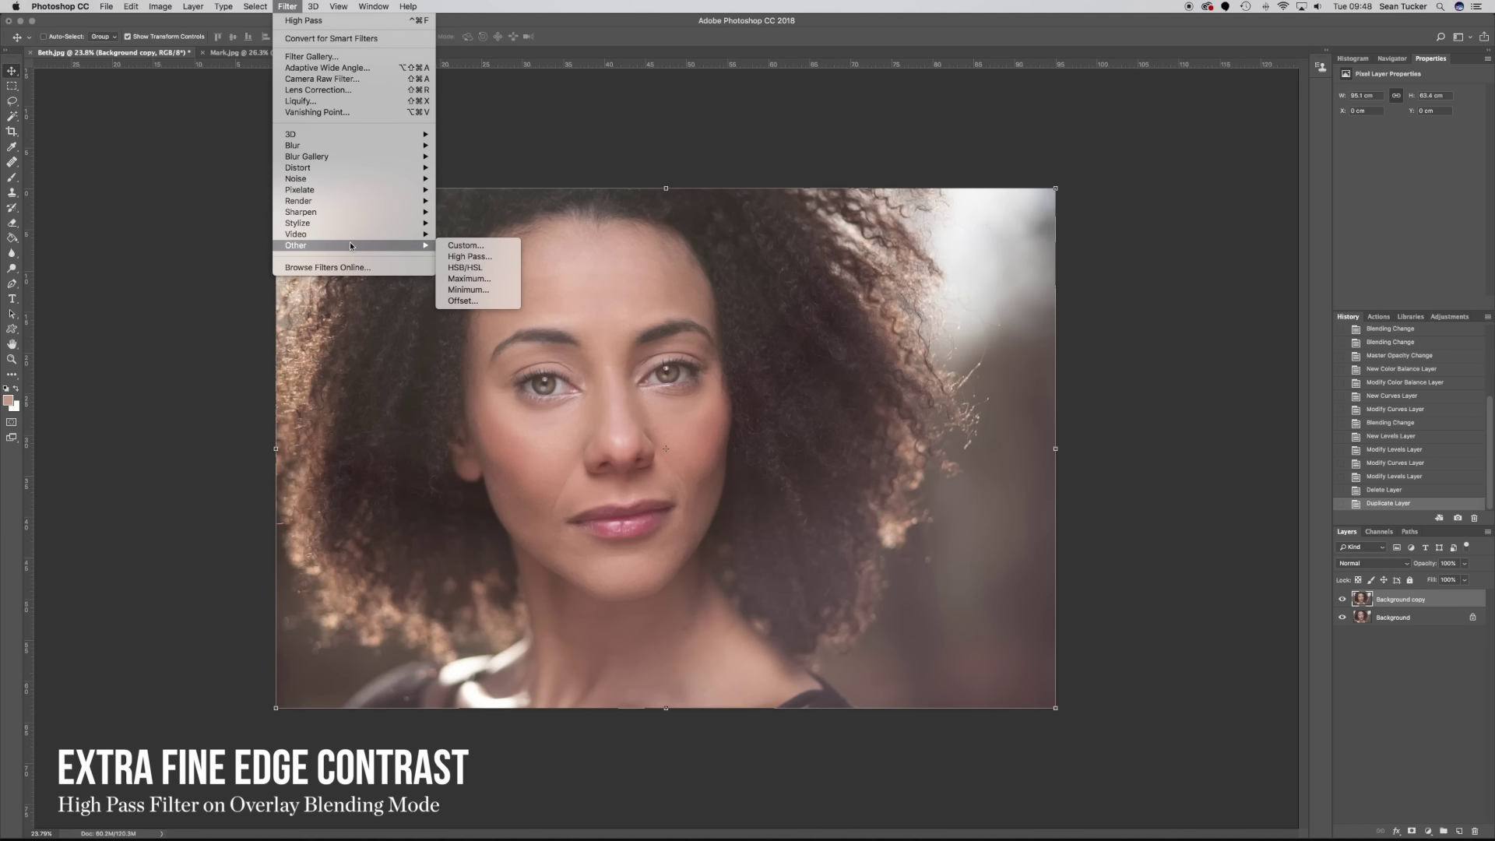
click(468, 257)
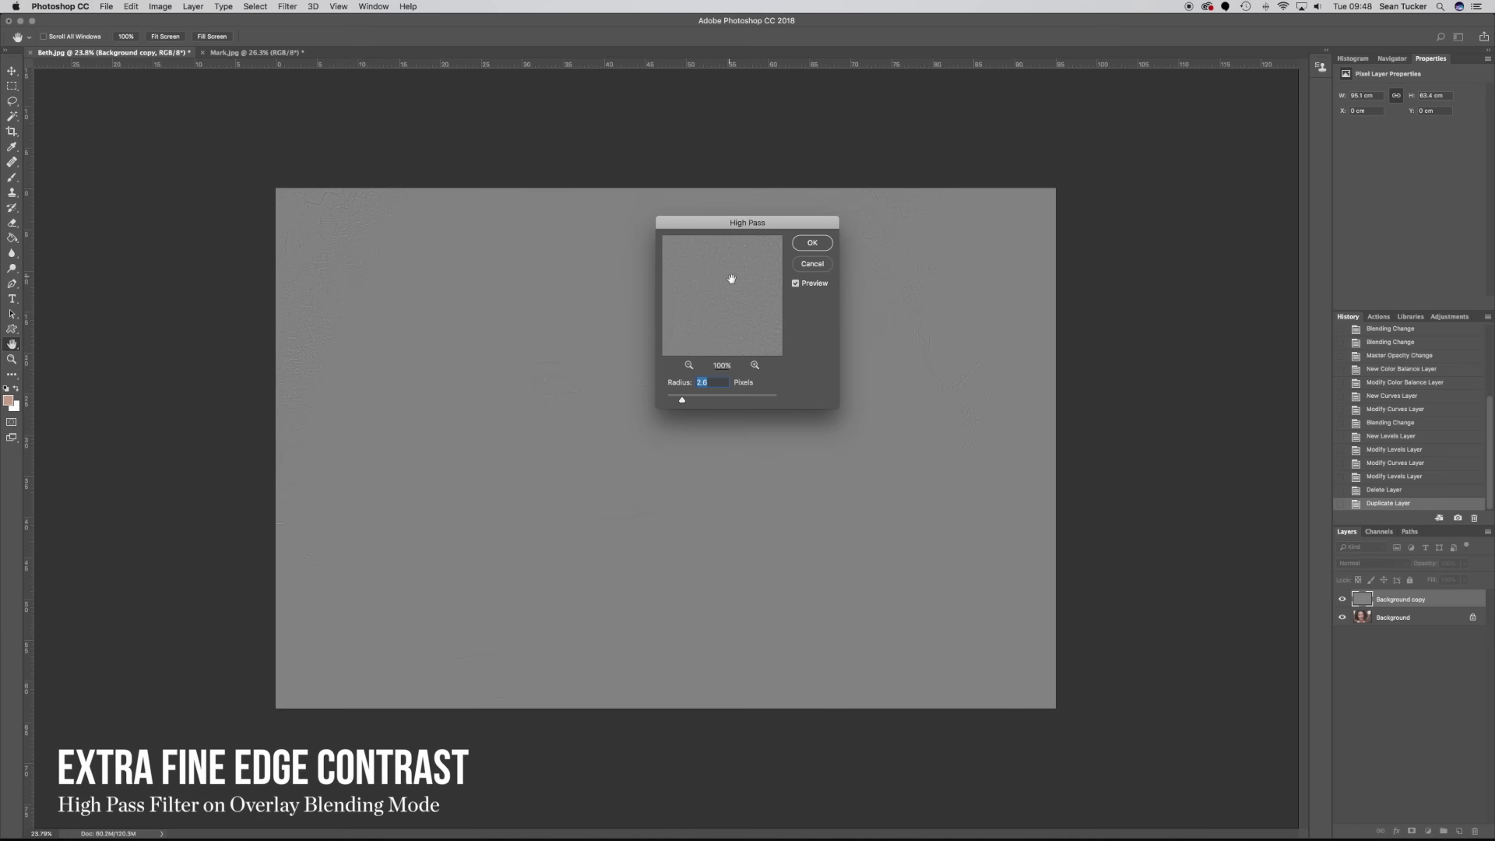
drag(759, 301, 745, 285)
drag(742, 364, 667, 390)
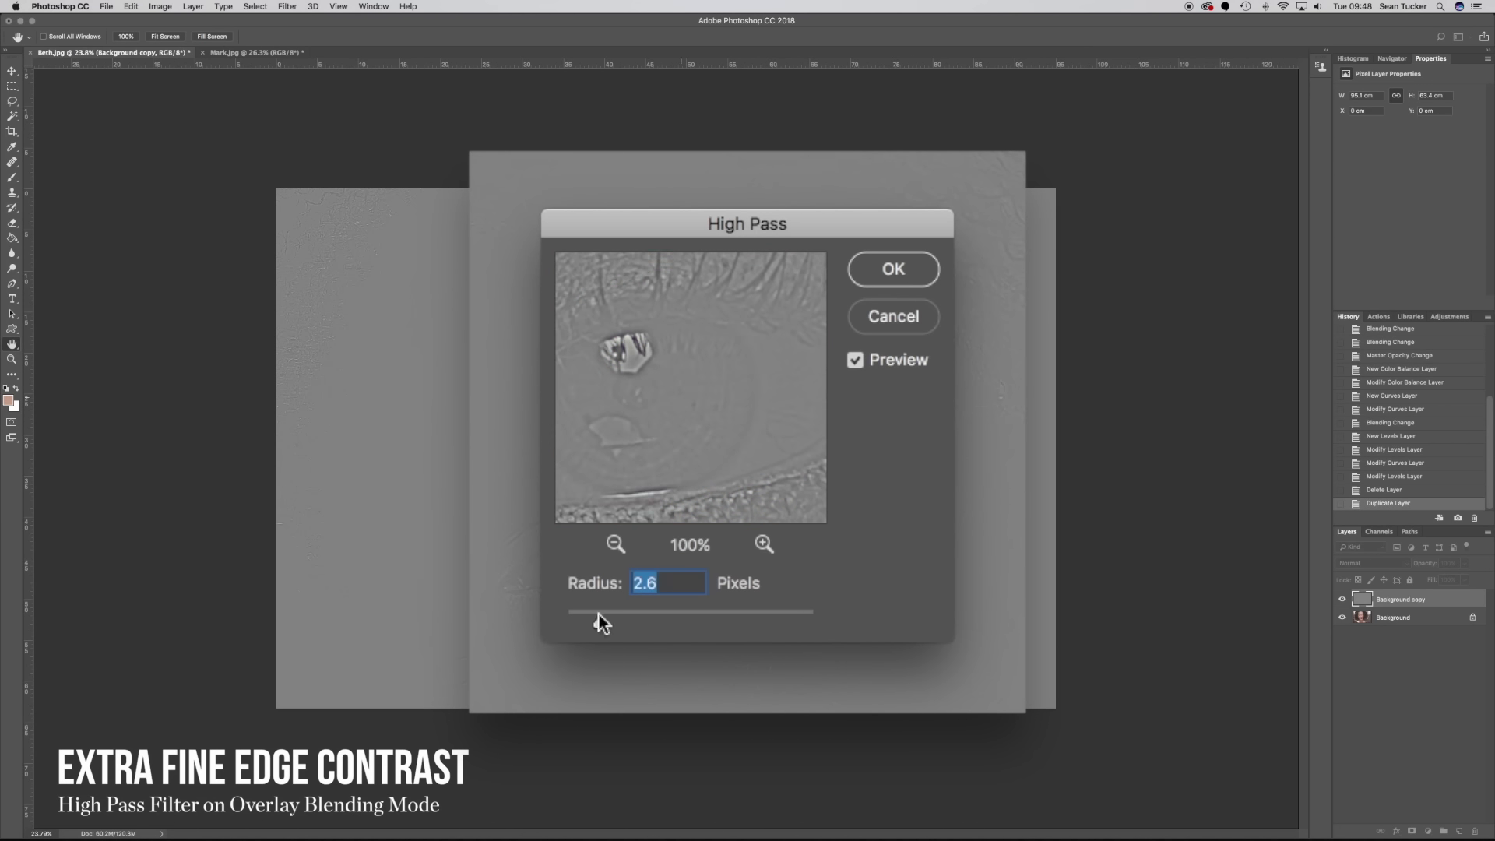
drag(600, 622, 670, 622)
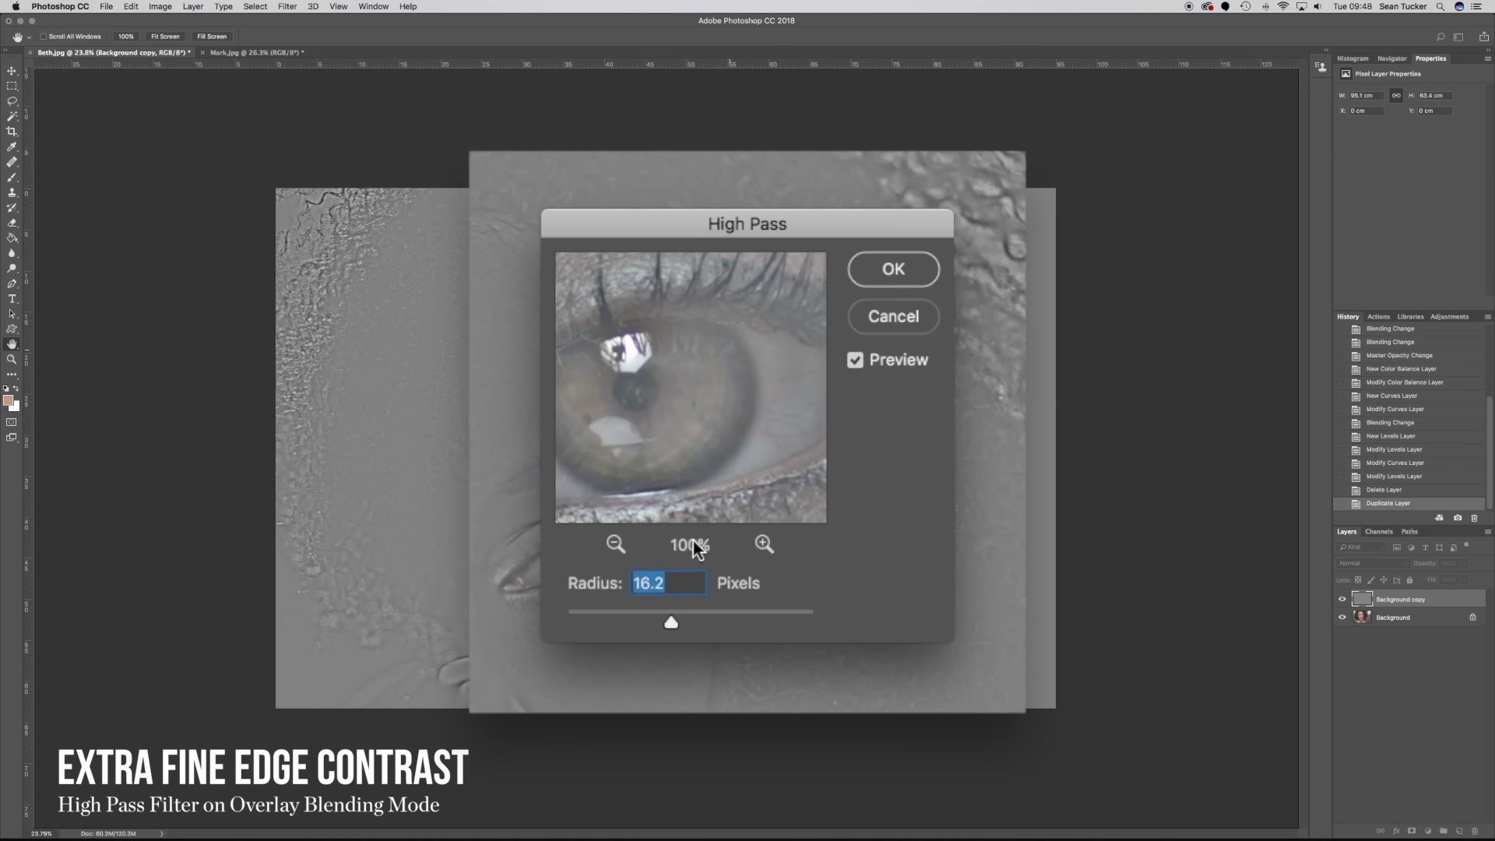
drag(670, 623, 652, 622)
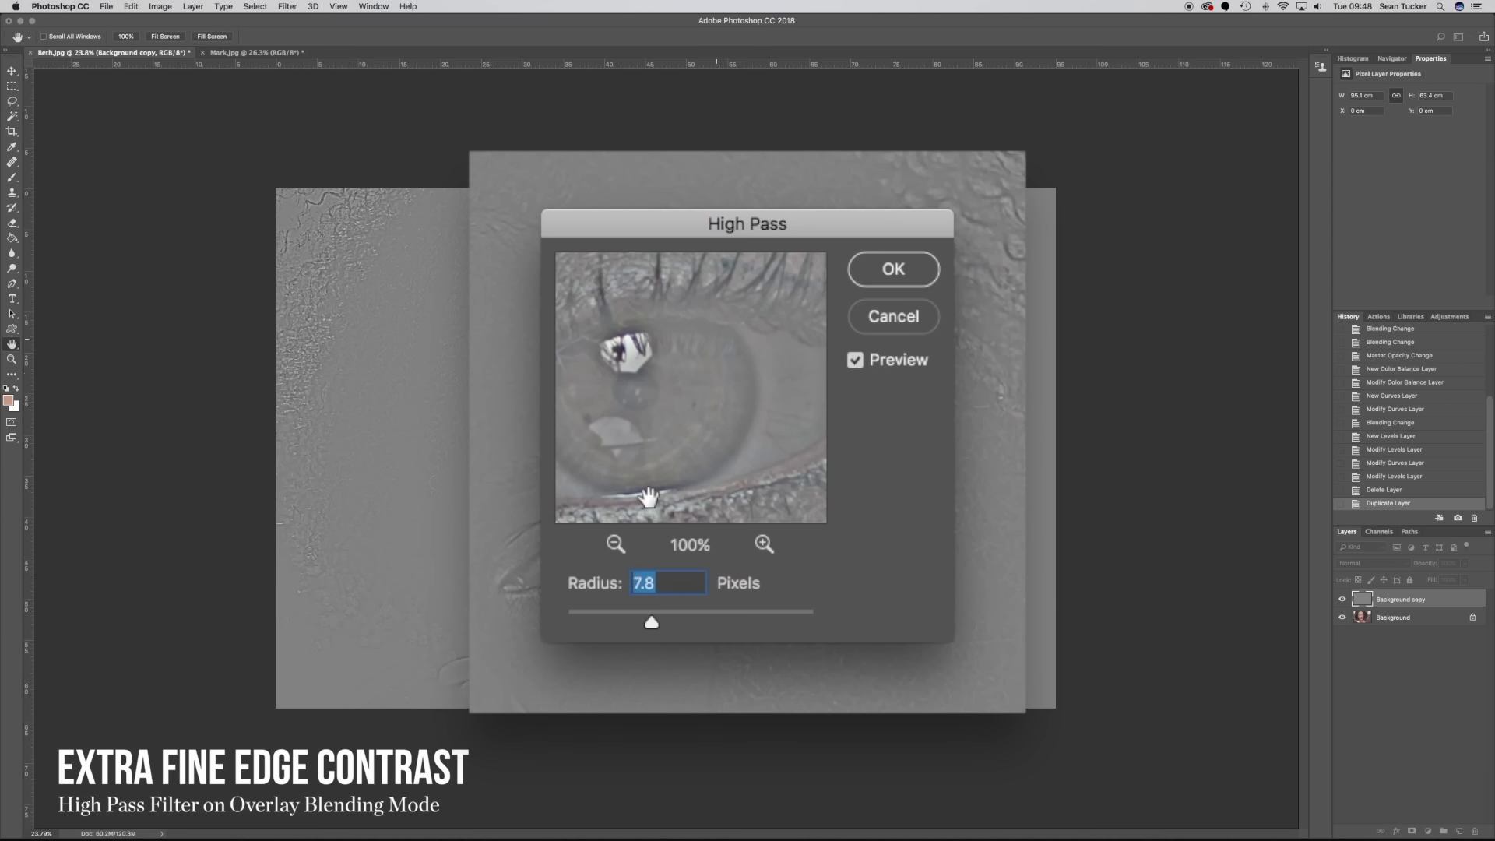
drag(651, 623, 623, 621)
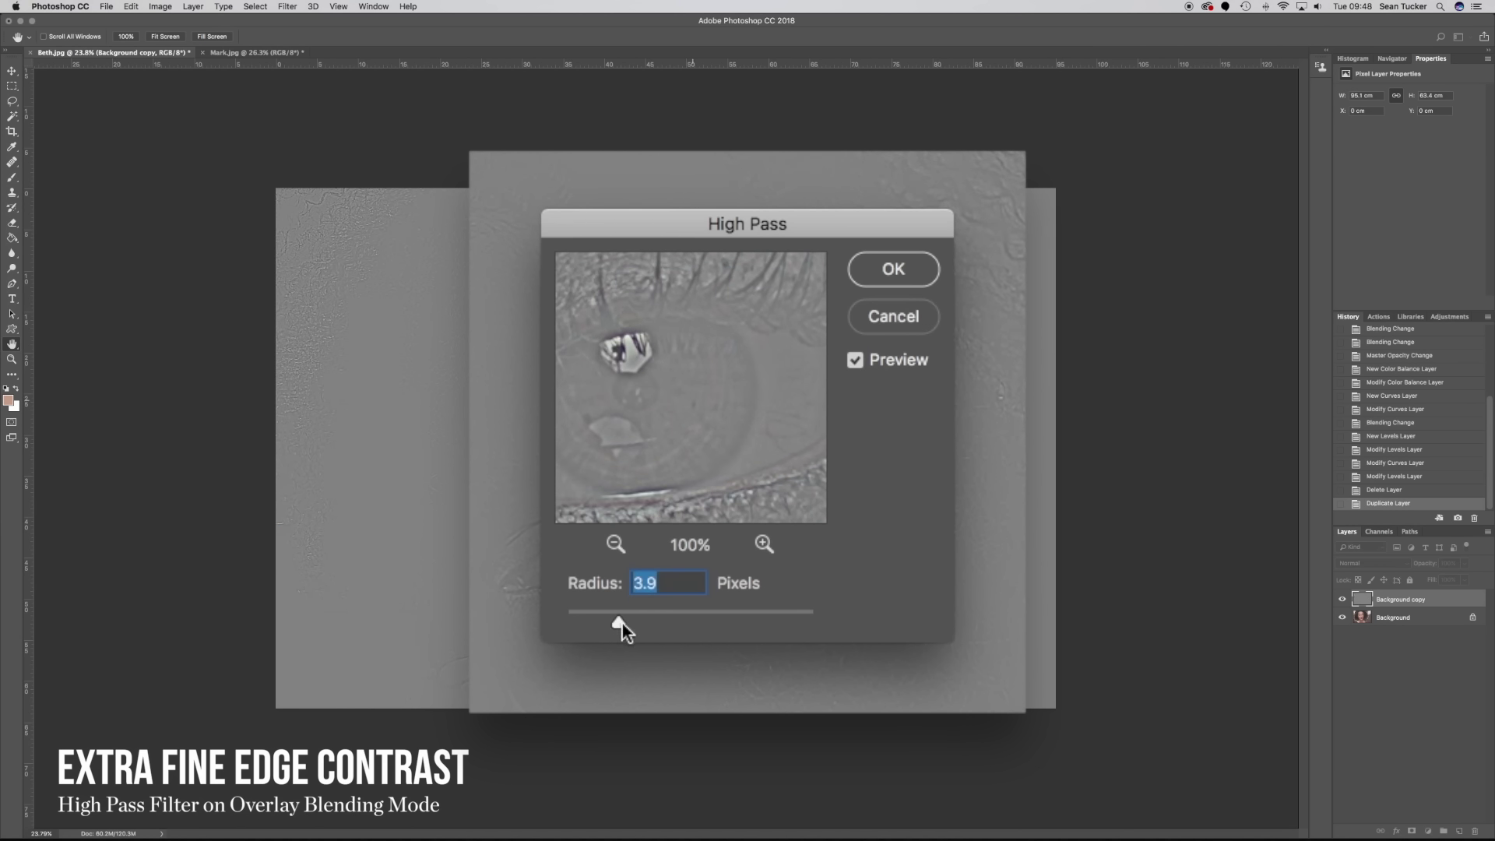
drag(618, 623, 595, 623)
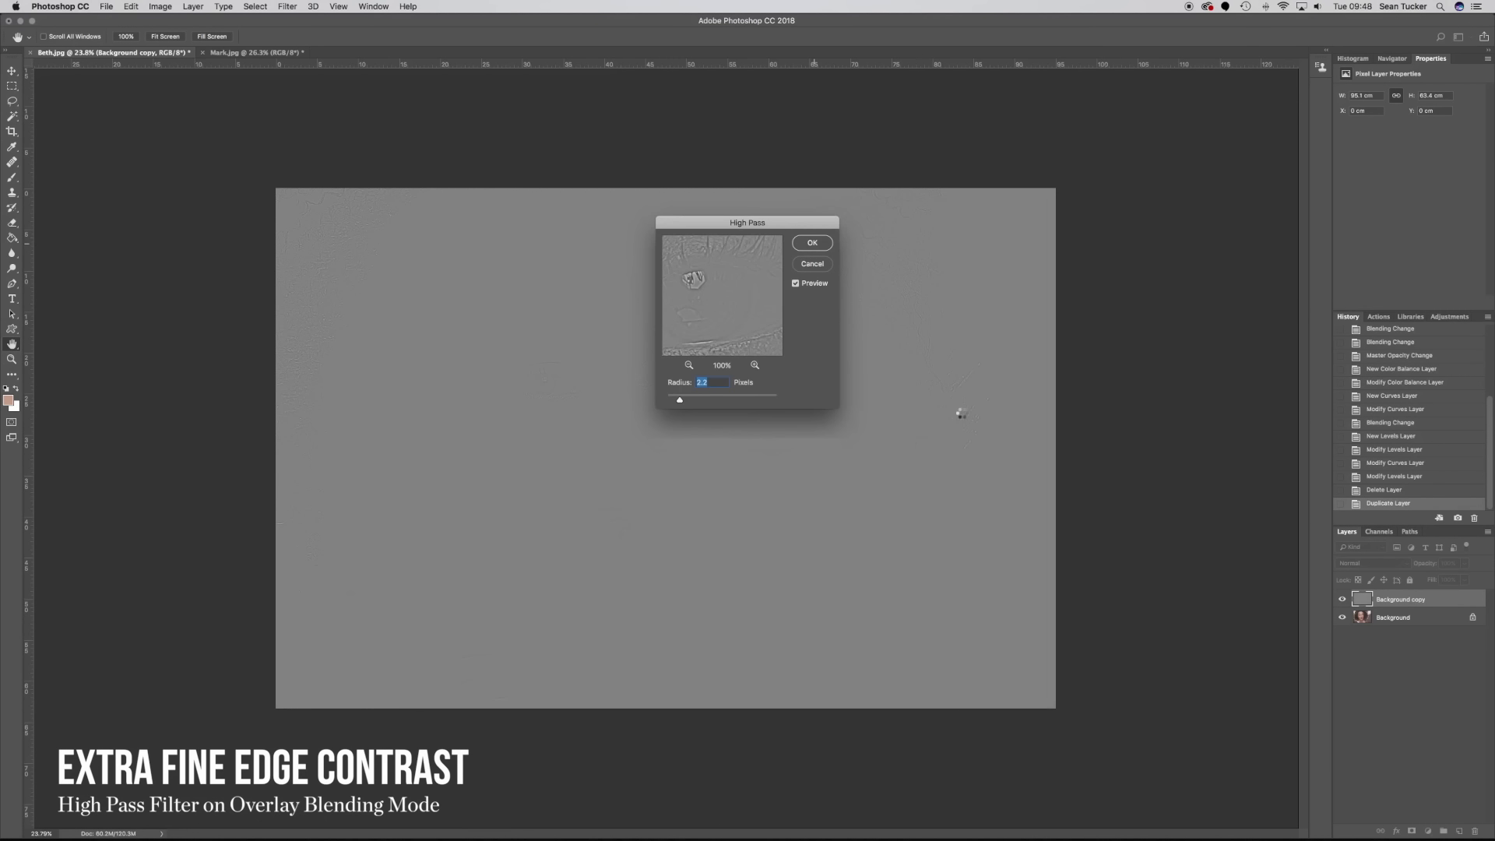
key(Return)
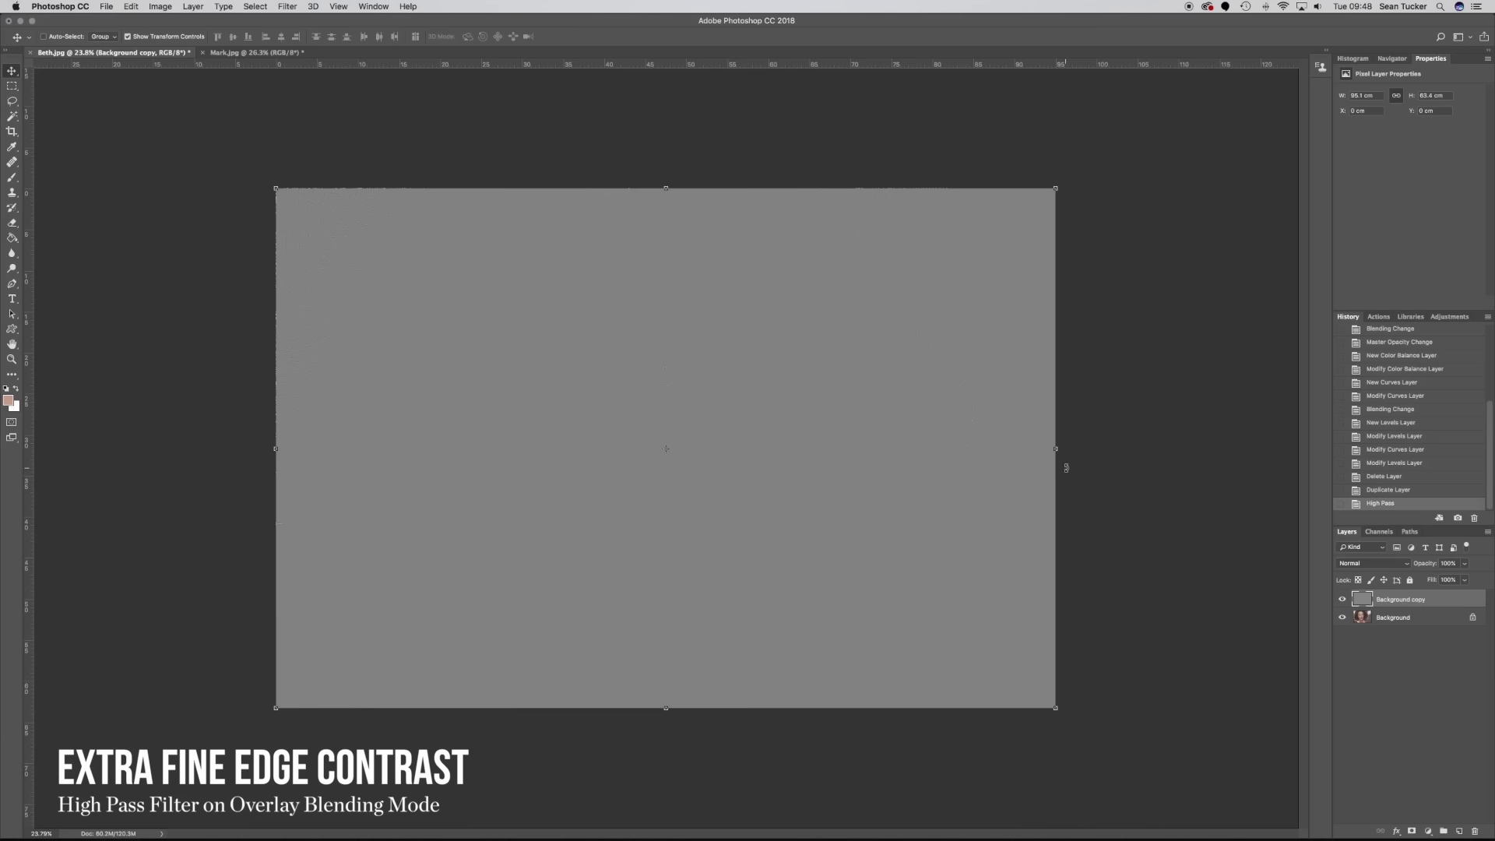
Set the Background copy layer's blend mode to Overlay and compare the eye detail with the layer hidden and shown.
click(1363, 563)
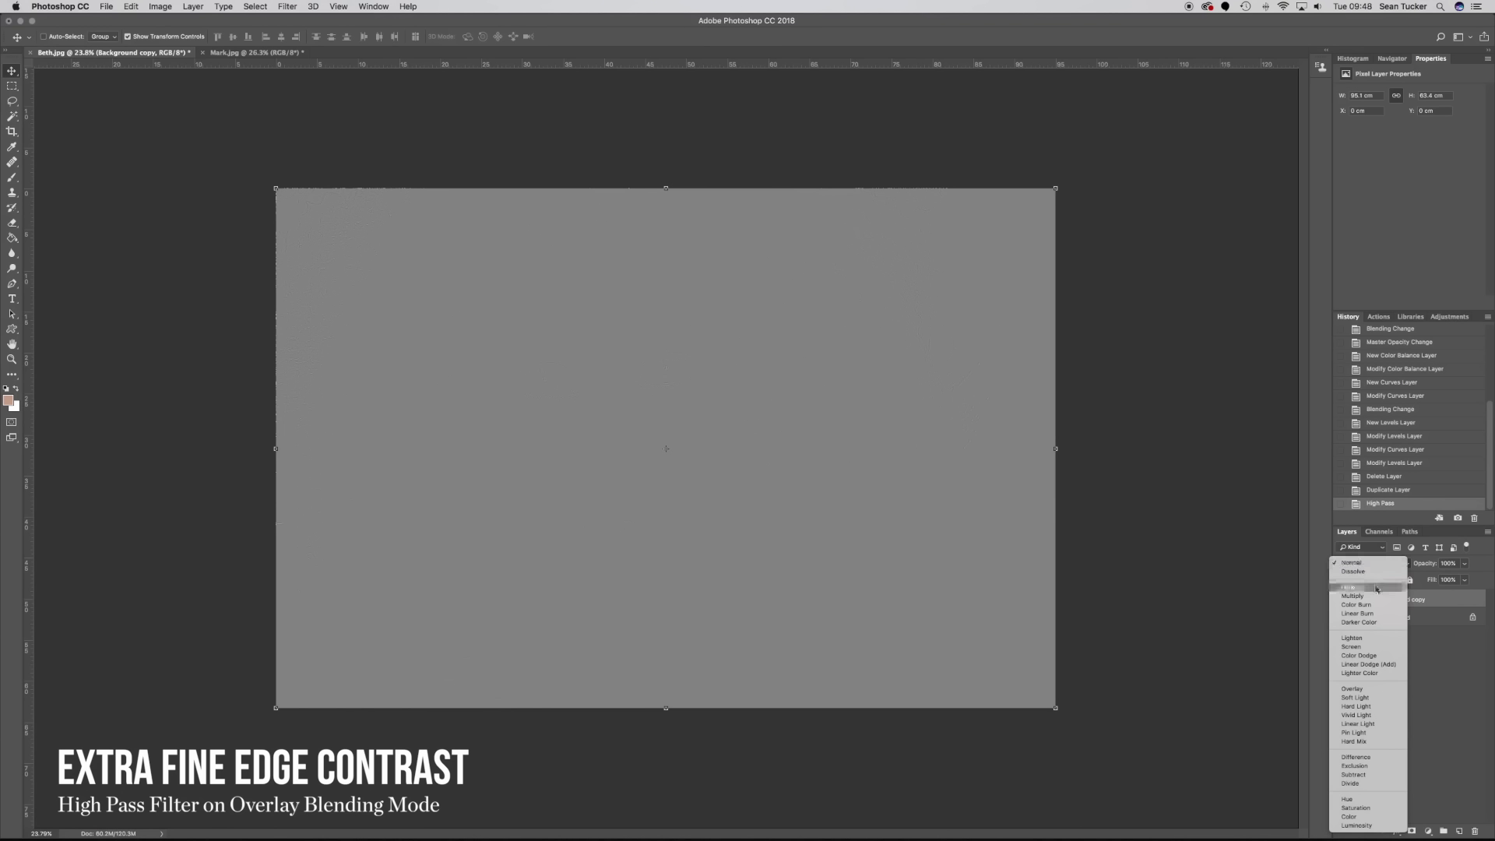
click(1369, 688)
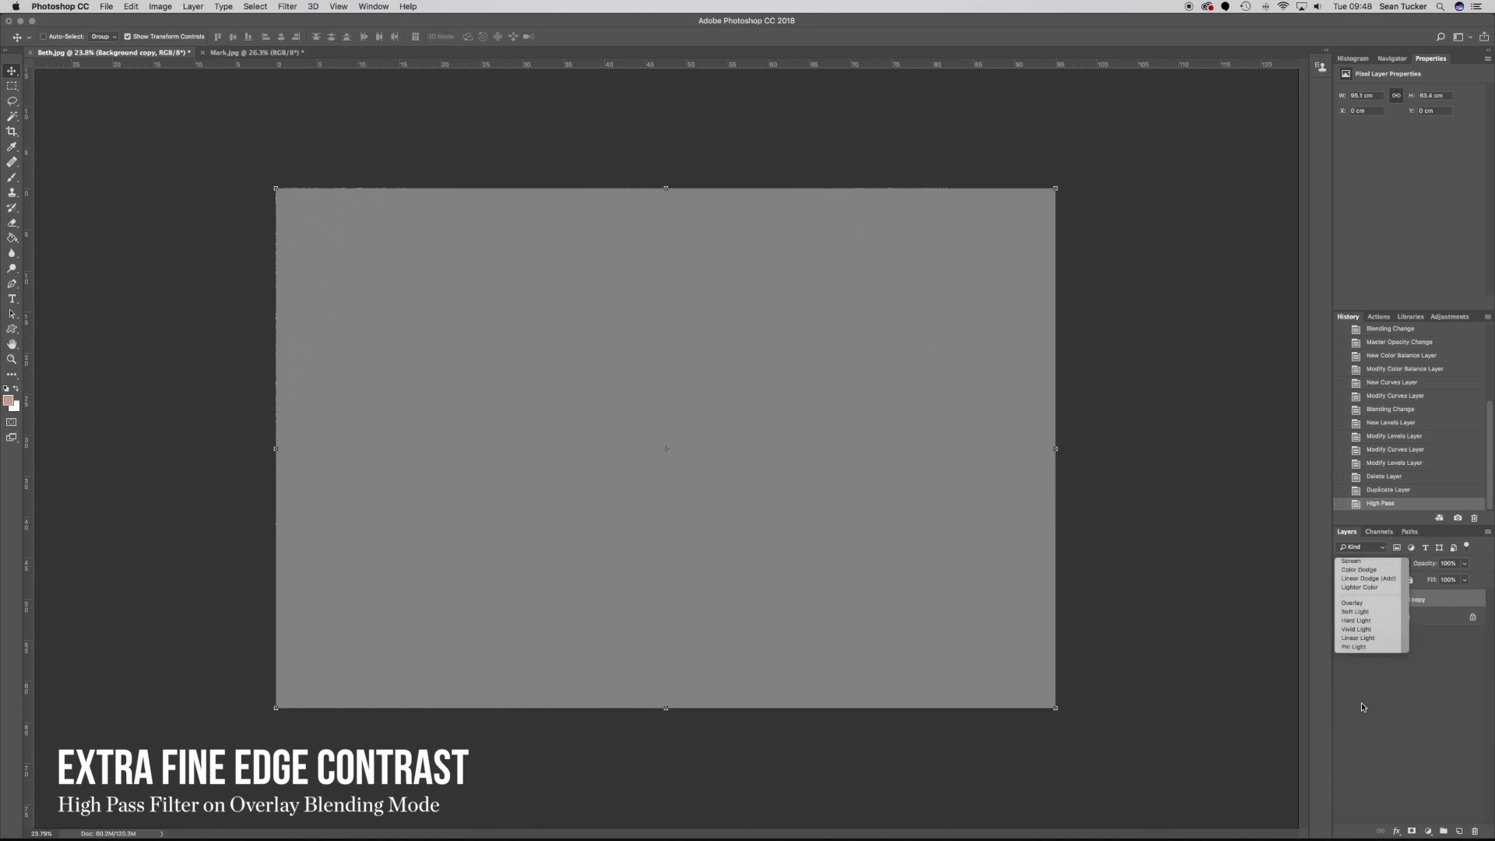
scroll(673, 373, up, 5)
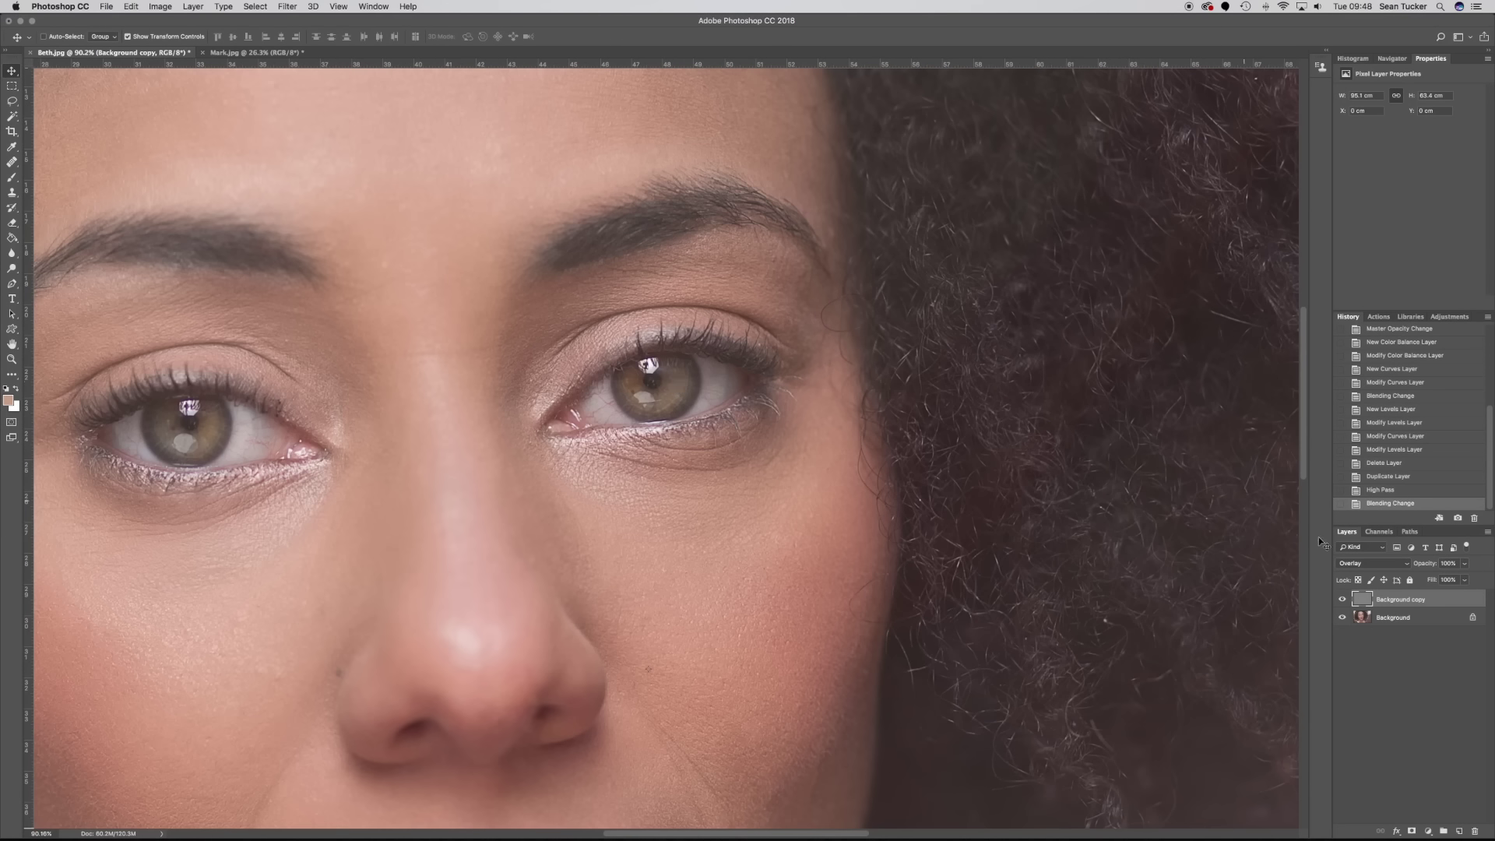
click(1341, 600)
click(1342, 599)
click(1342, 599)
click(1343, 599)
click(1343, 599)
click(1342, 598)
Lower the Overlay layer's opacity to 65% and check its effect on the portrait.
click(1465, 563)
mouse_move(1462, 582)
mouse_down()
mouse_move(1423, 580)
mouse_move(1446, 584)
mouse_up()
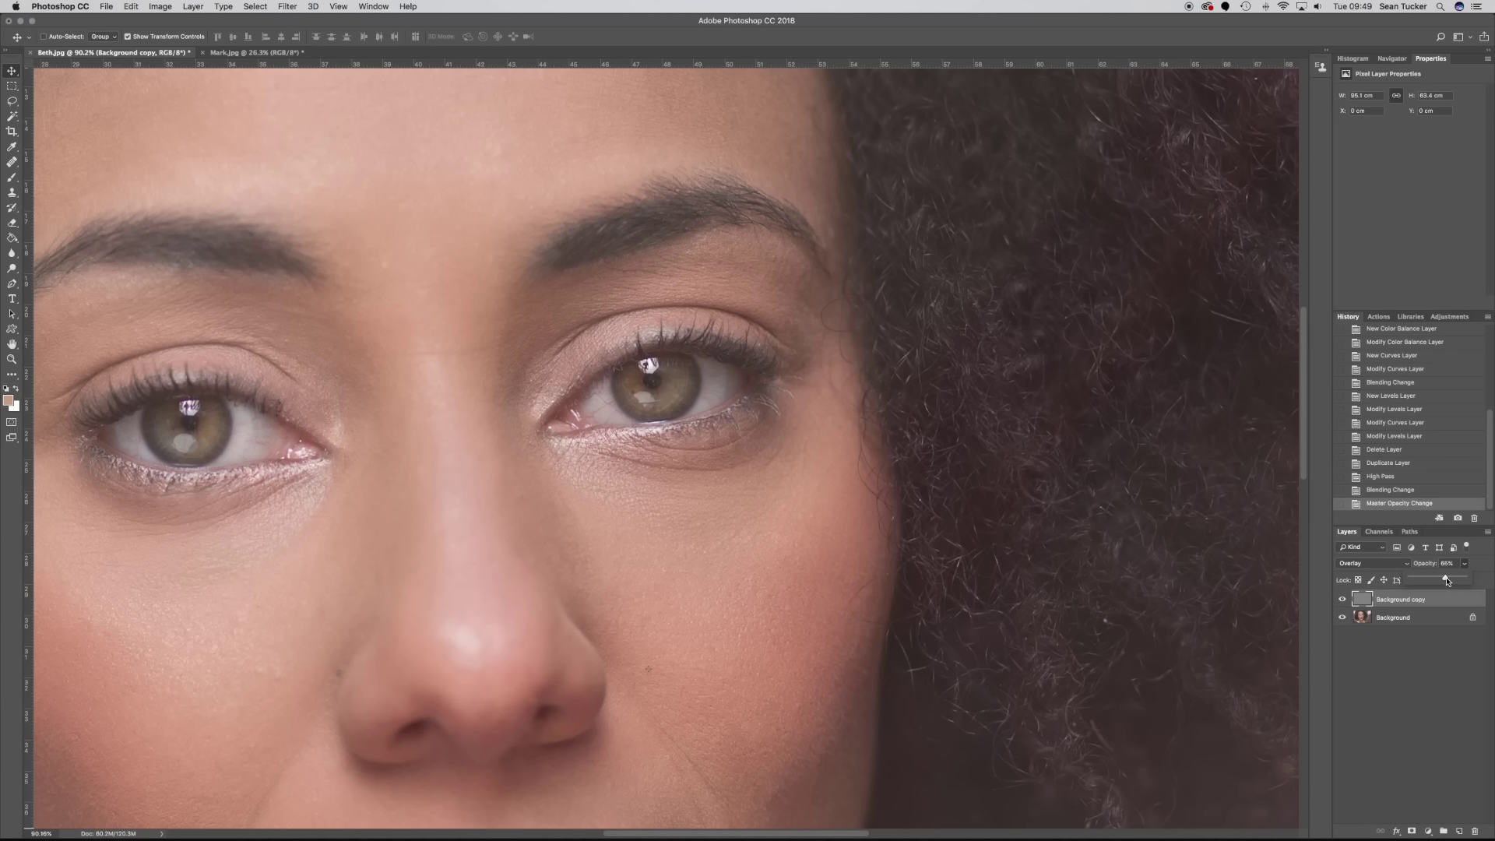
click(1341, 600)
scroll(797, 425, down, 5)
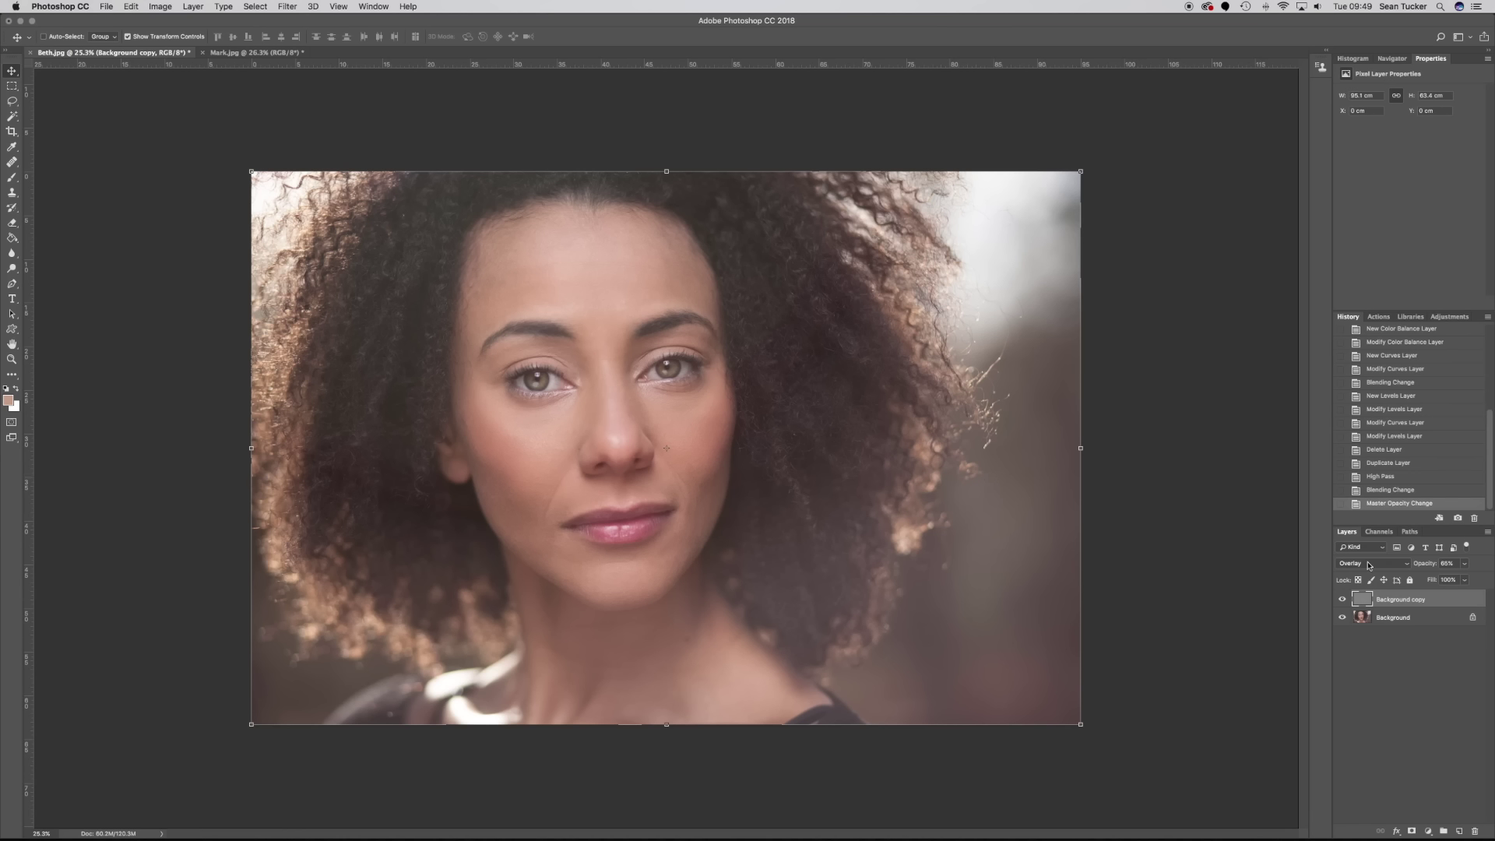
Rename the Background copy layer as "extra fine".
double_click(1404, 600)
text(extra fine)
key(Return)
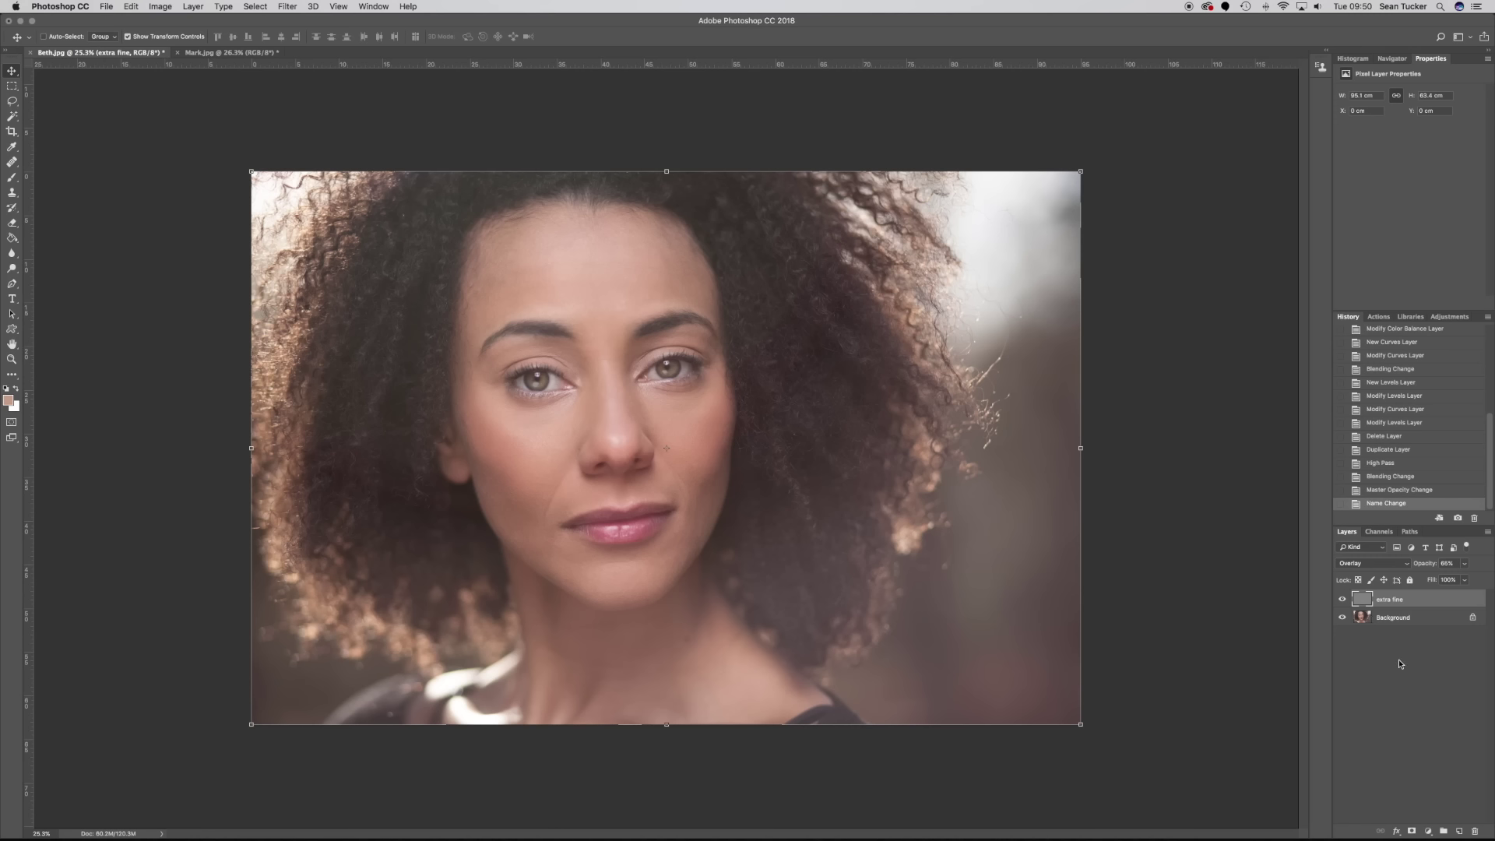
Stamp all visible layers into a new layer above extra fine and name it "fine detail".
key(super+alt+shift+e)
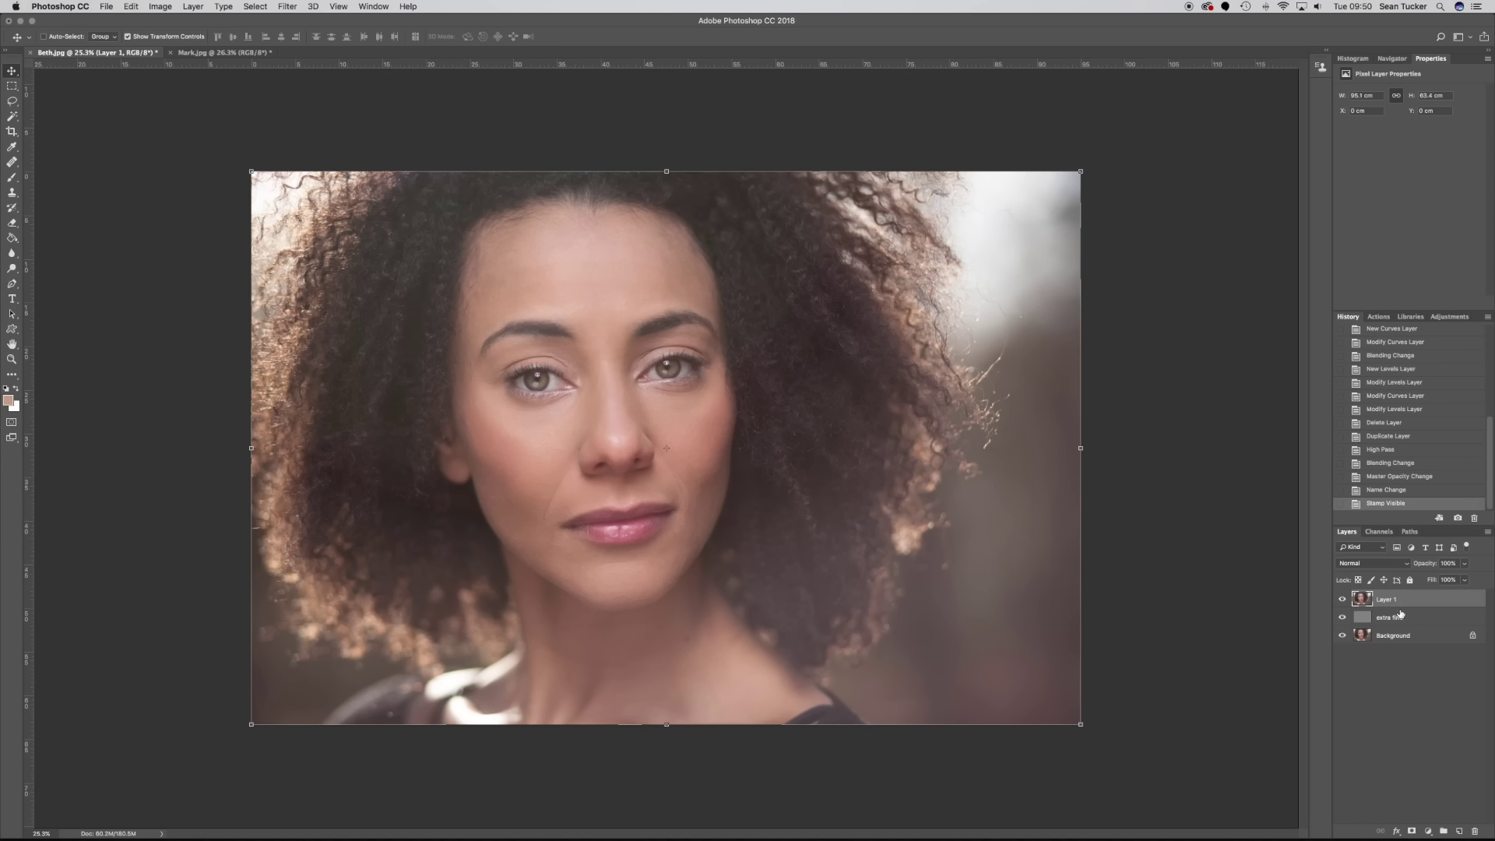
double_click(1389, 599)
text(fine)
key(Return)
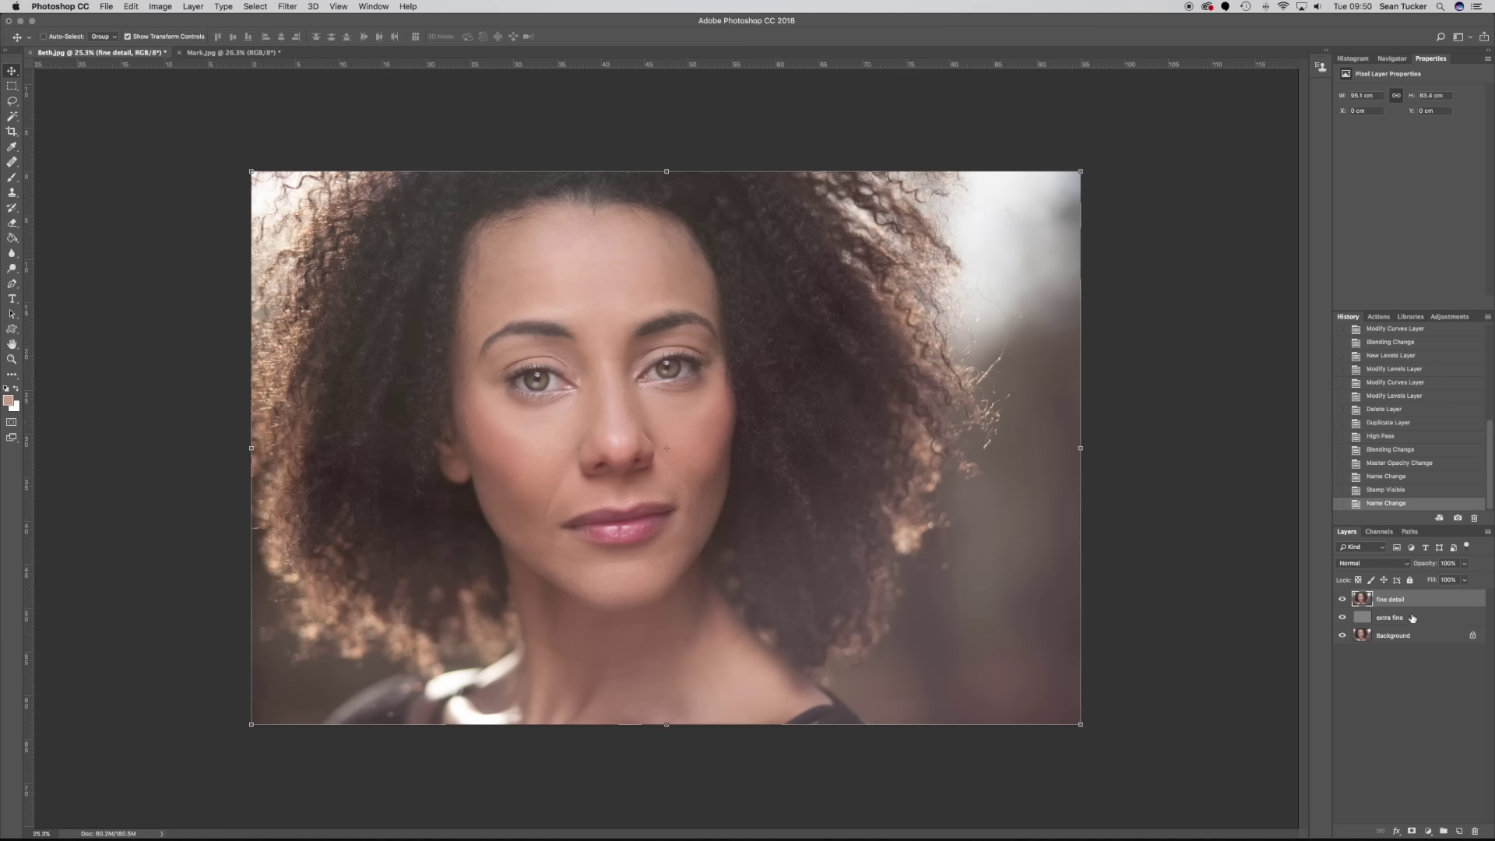
Start a Black & White adjustment directly on the fine detail layer, with Reds at -57 and Yellows at 116.
click(153, 10)
mouse_move(199, 44)
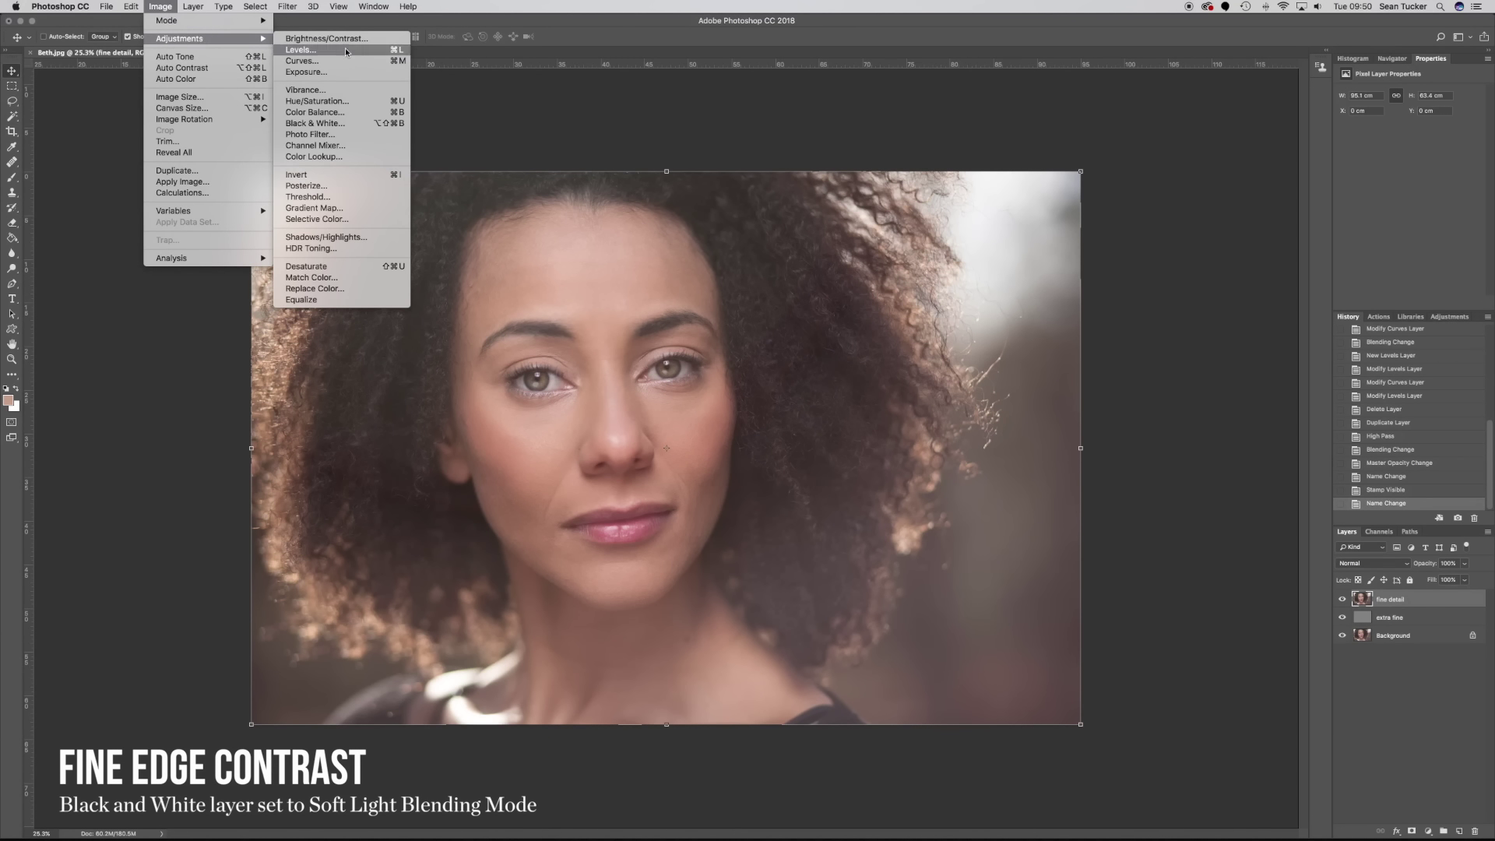
click(314, 123)
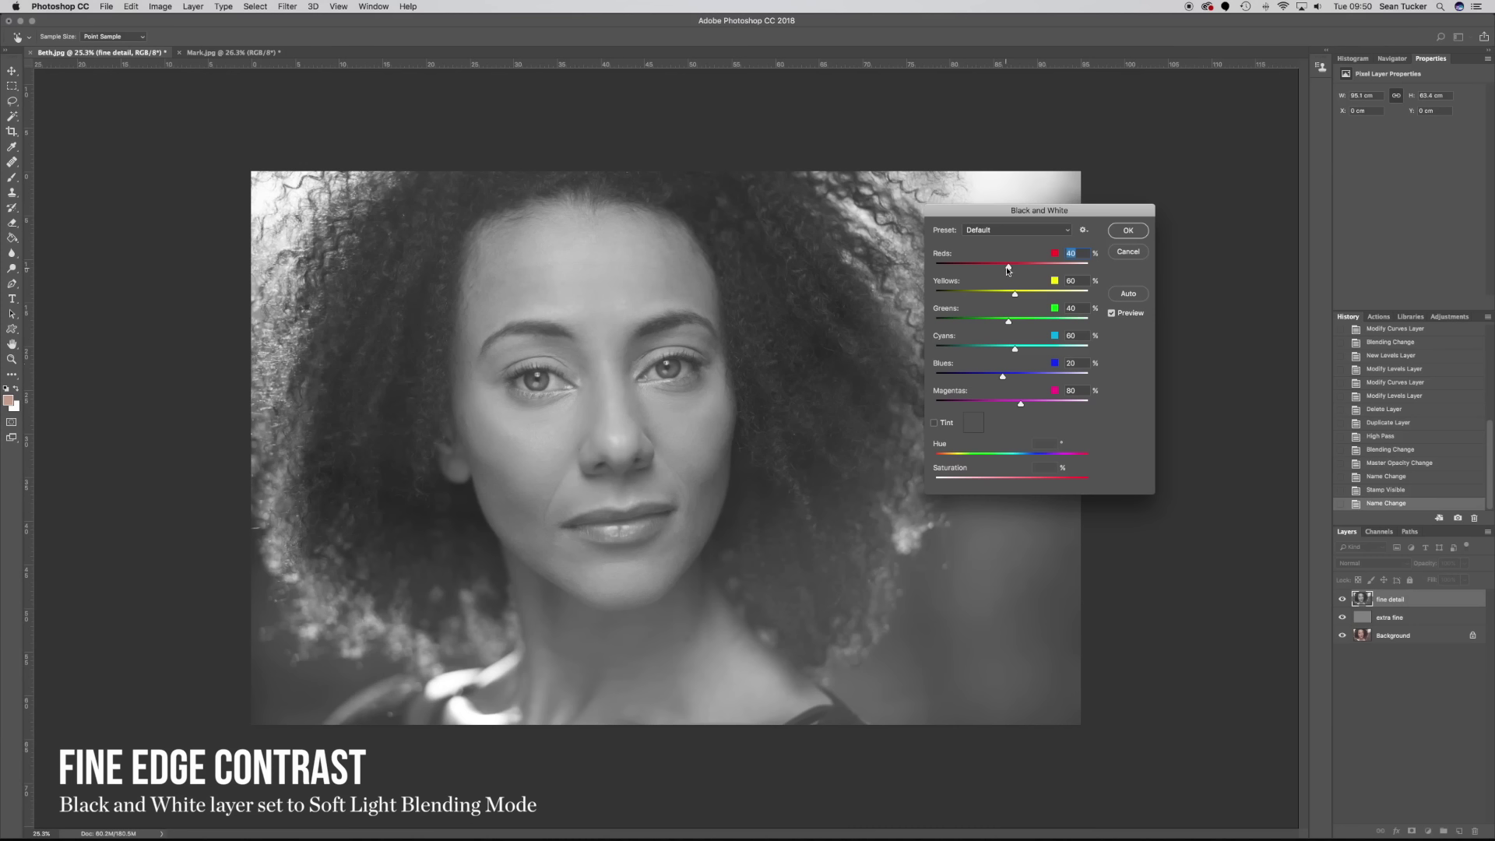
drag(1009, 269, 1005, 268)
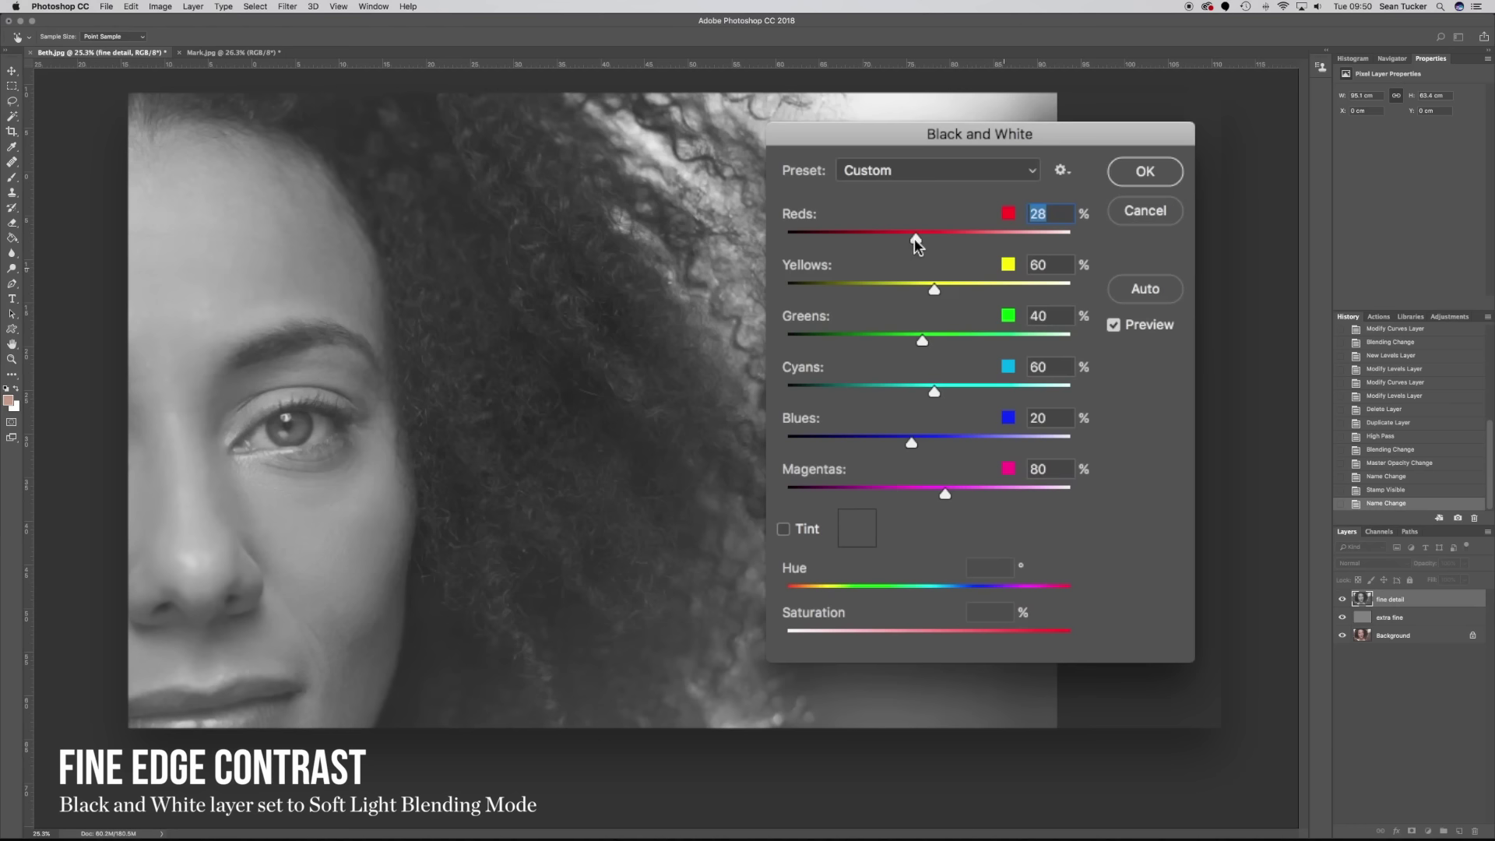
drag(1006, 268, 992, 269)
drag(892, 243, 881, 242)
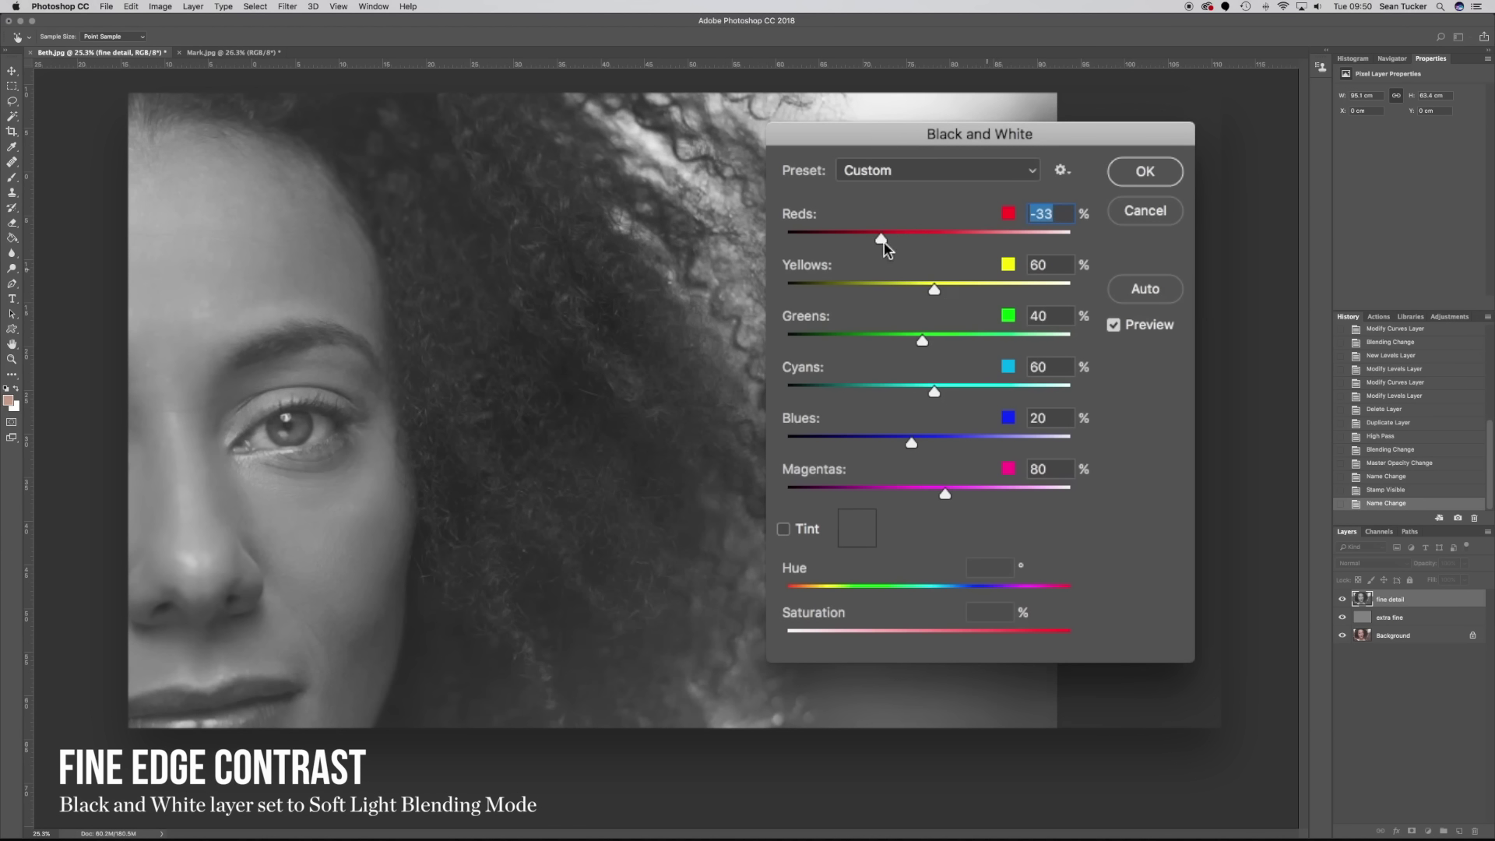
drag(933, 290, 966, 291)
drag(878, 236, 868, 240)
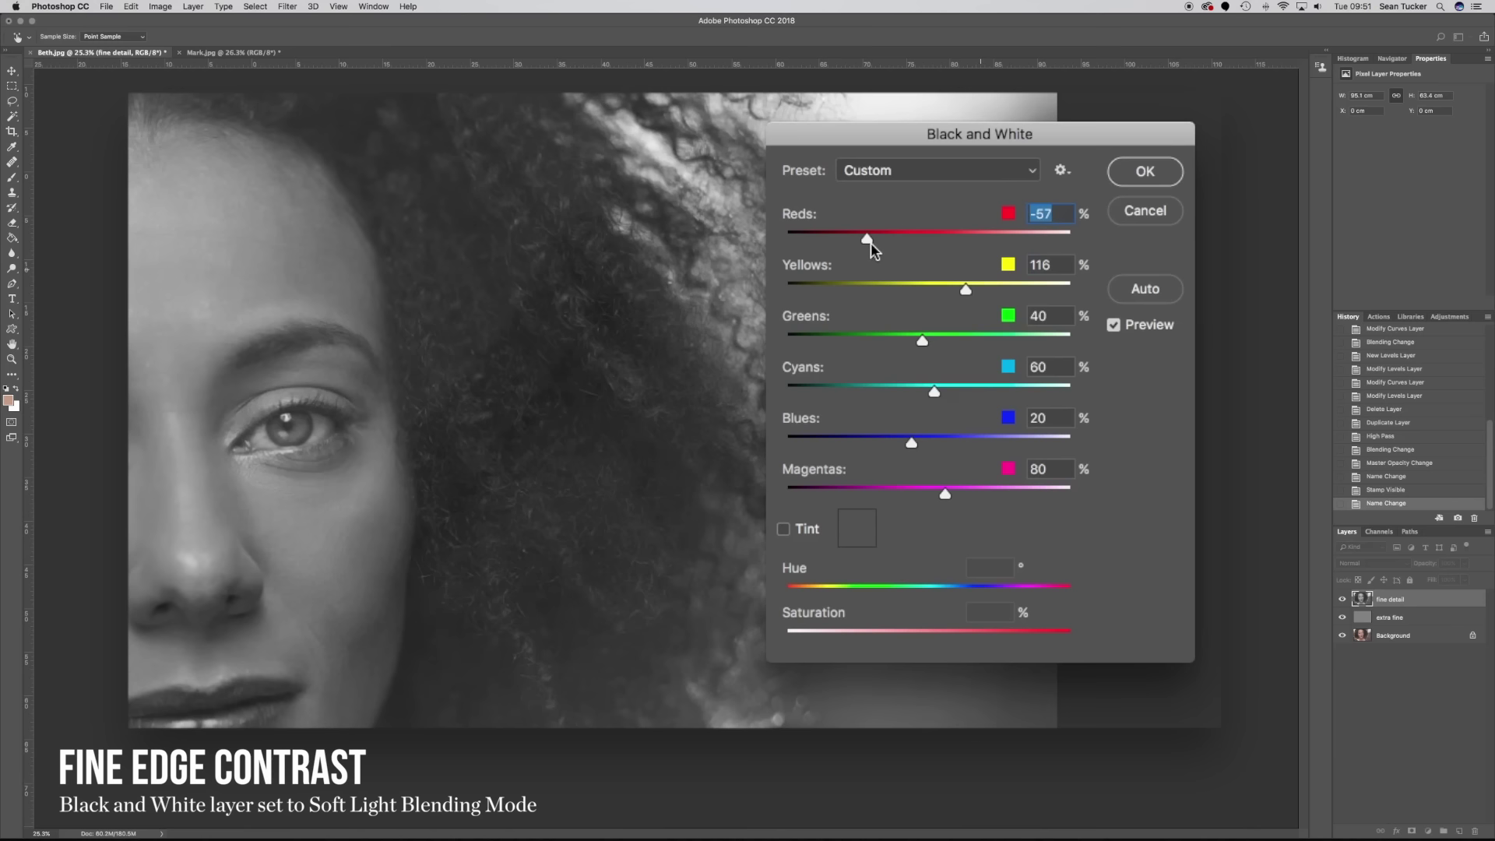
Refine the Black & White mix to Reds -65, Yellows 112, Greens 24 and Cyans 34, and apply it.
drag(962, 289, 960, 290)
drag(866, 238, 872, 238)
mouse_move(921, 341)
mouse_down()
mouse_move(950, 337)
mouse_move(913, 340)
mouse_up()
drag(932, 394, 919, 393)
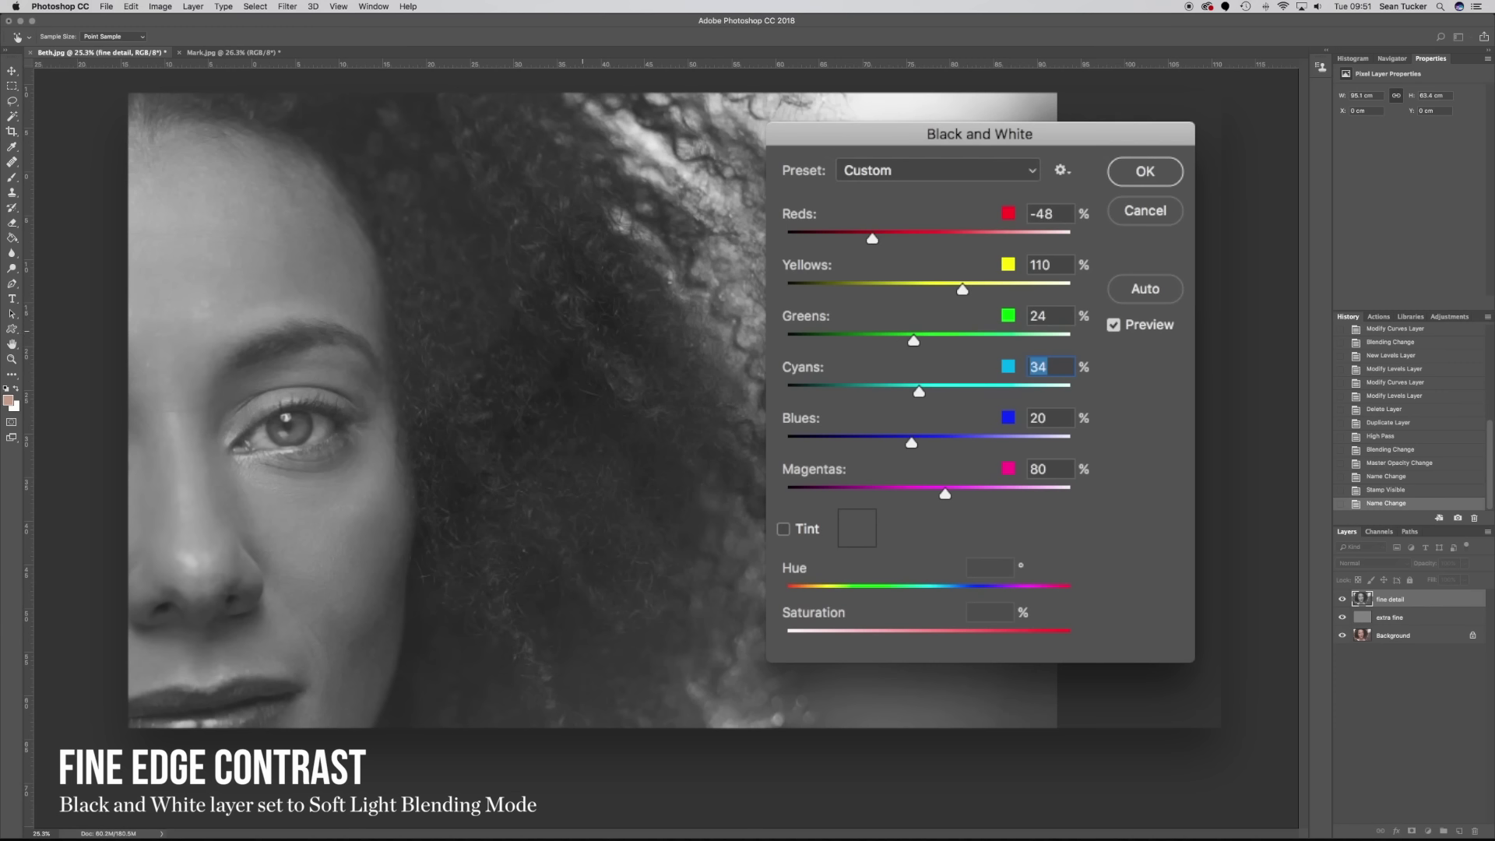
drag(872, 237, 862, 237)
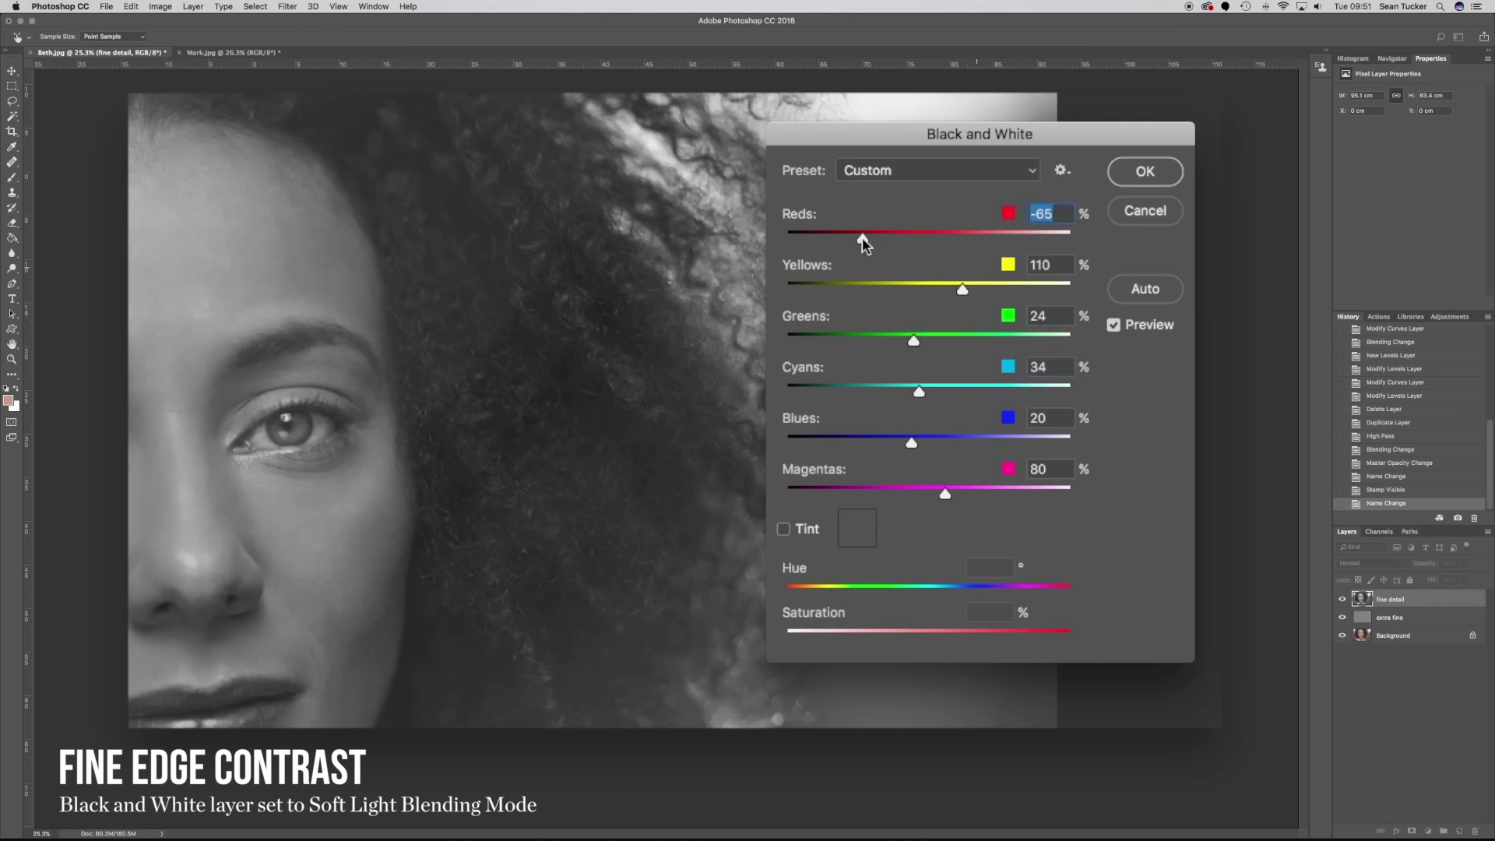
click(966, 291)
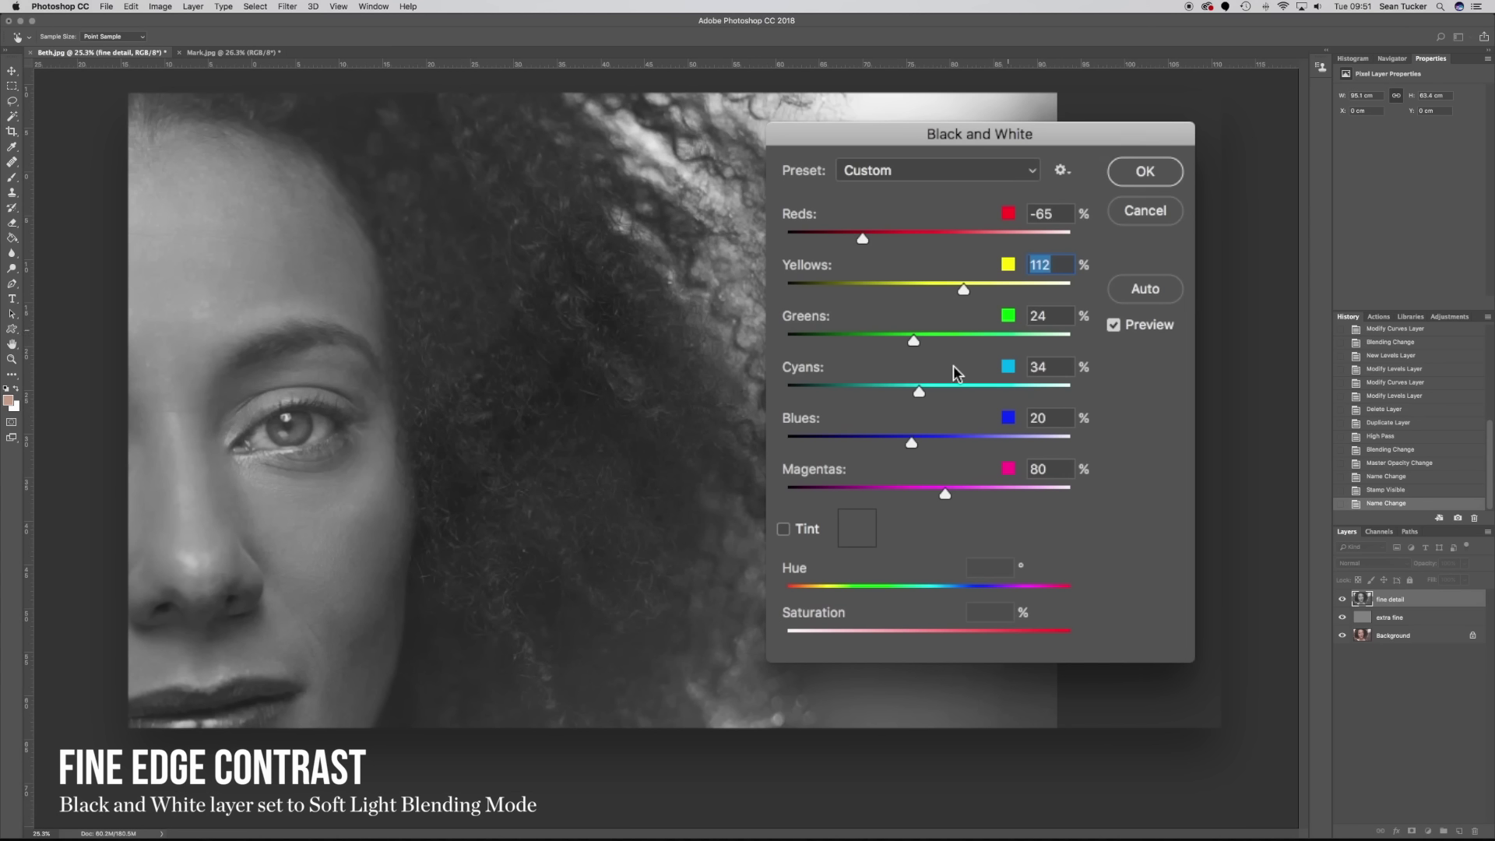
click(1142, 171)
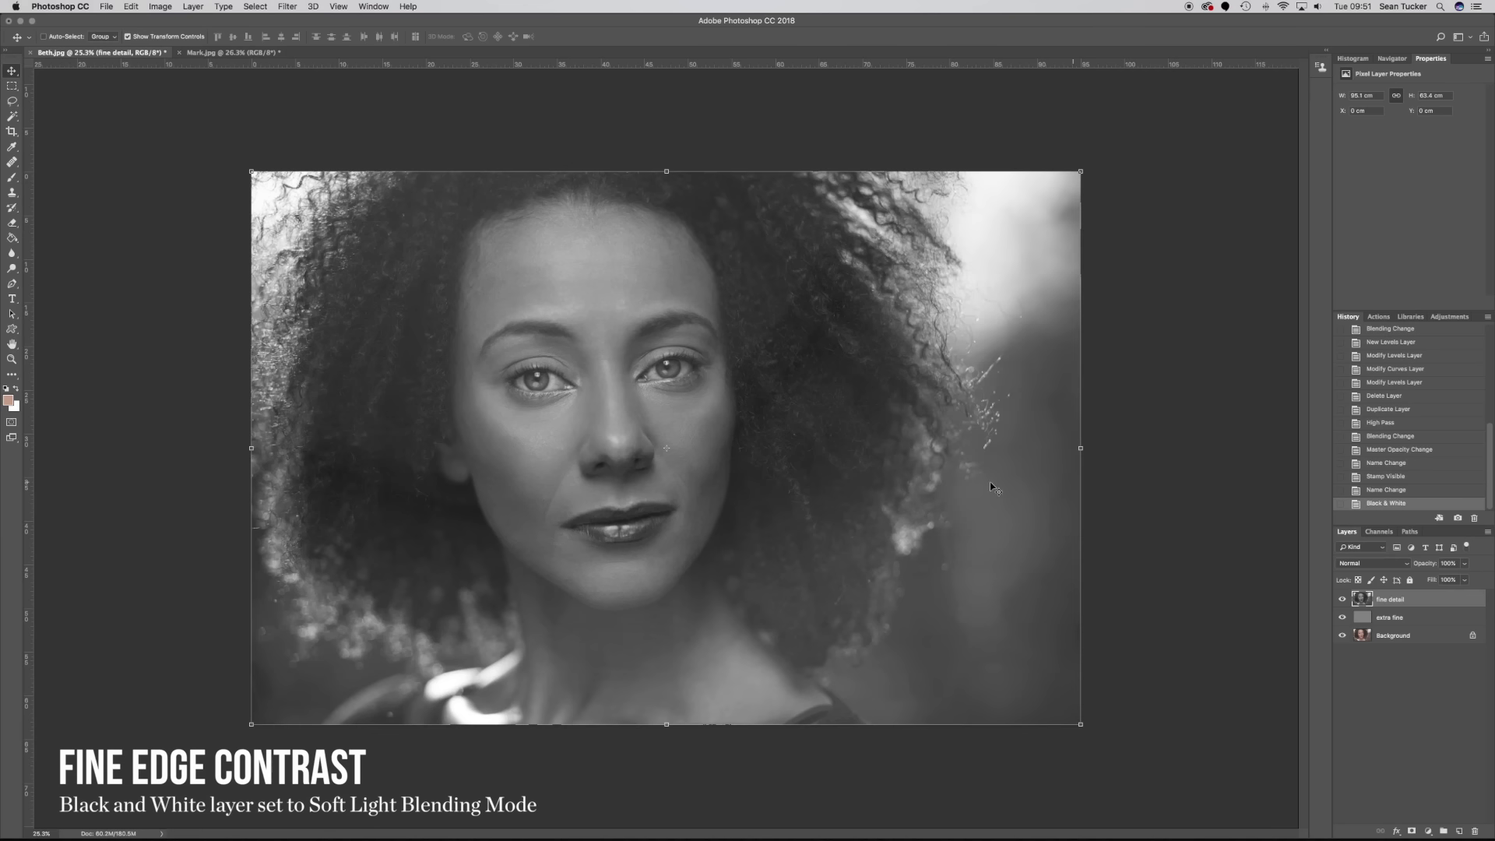
Set the fine detail layer's blend mode to Soft Light and its opacity to 32%.
click(1364, 564)
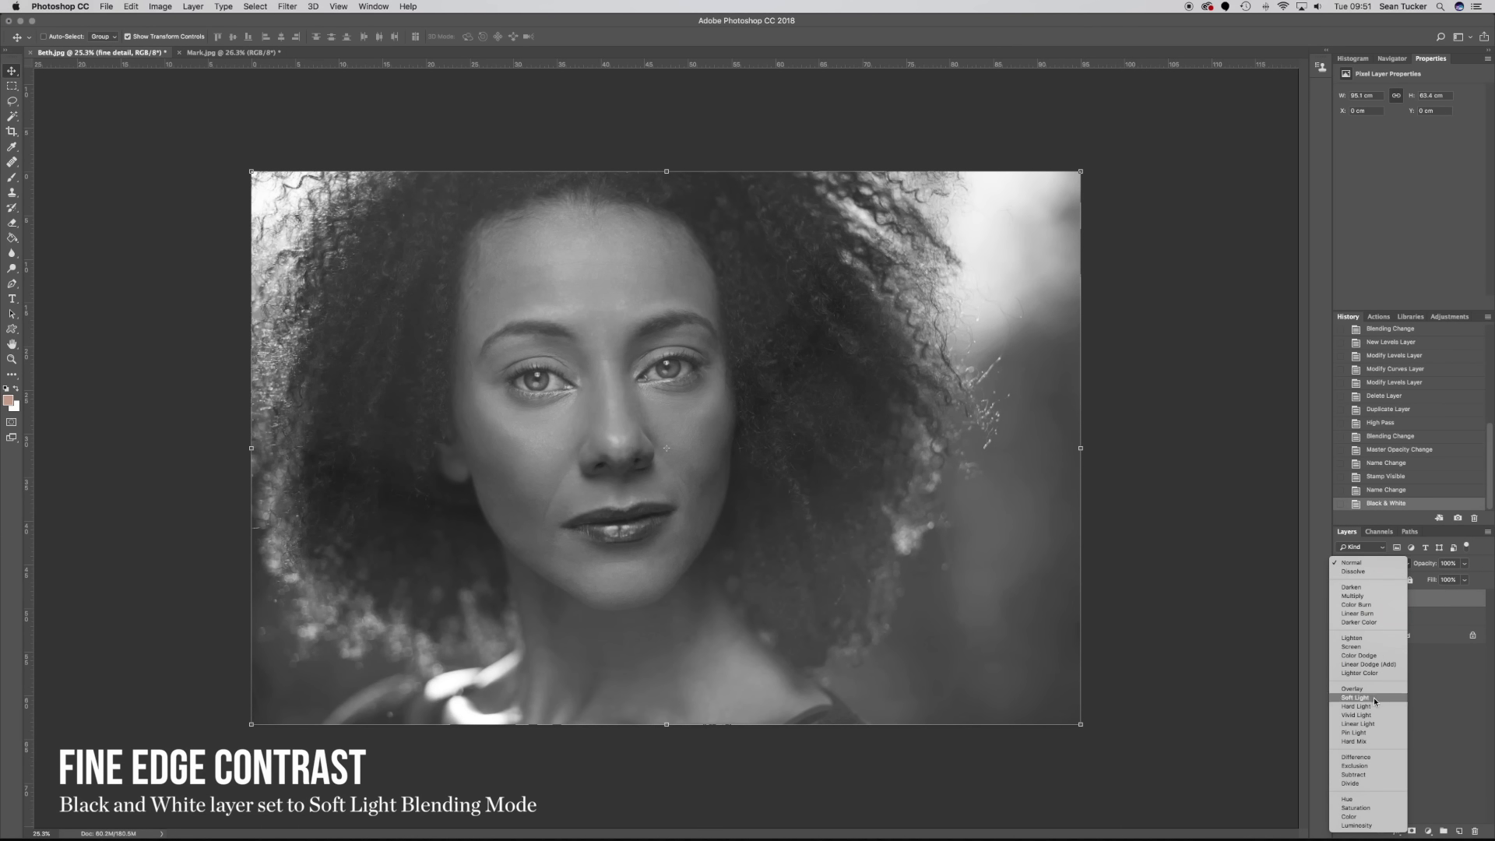
click(1374, 697)
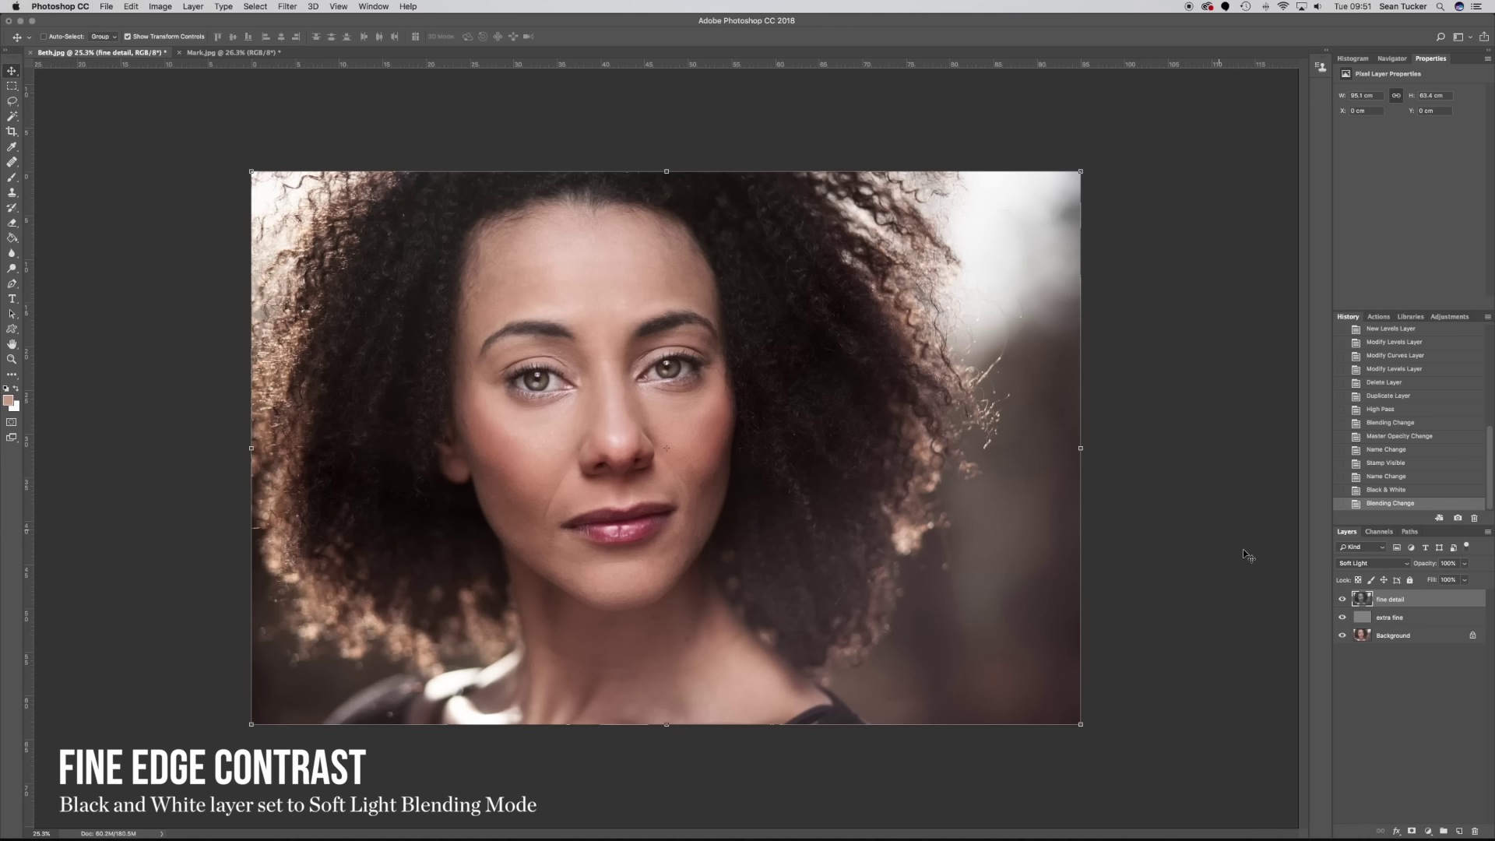
click(1463, 564)
drag(1467, 578, 1410, 577)
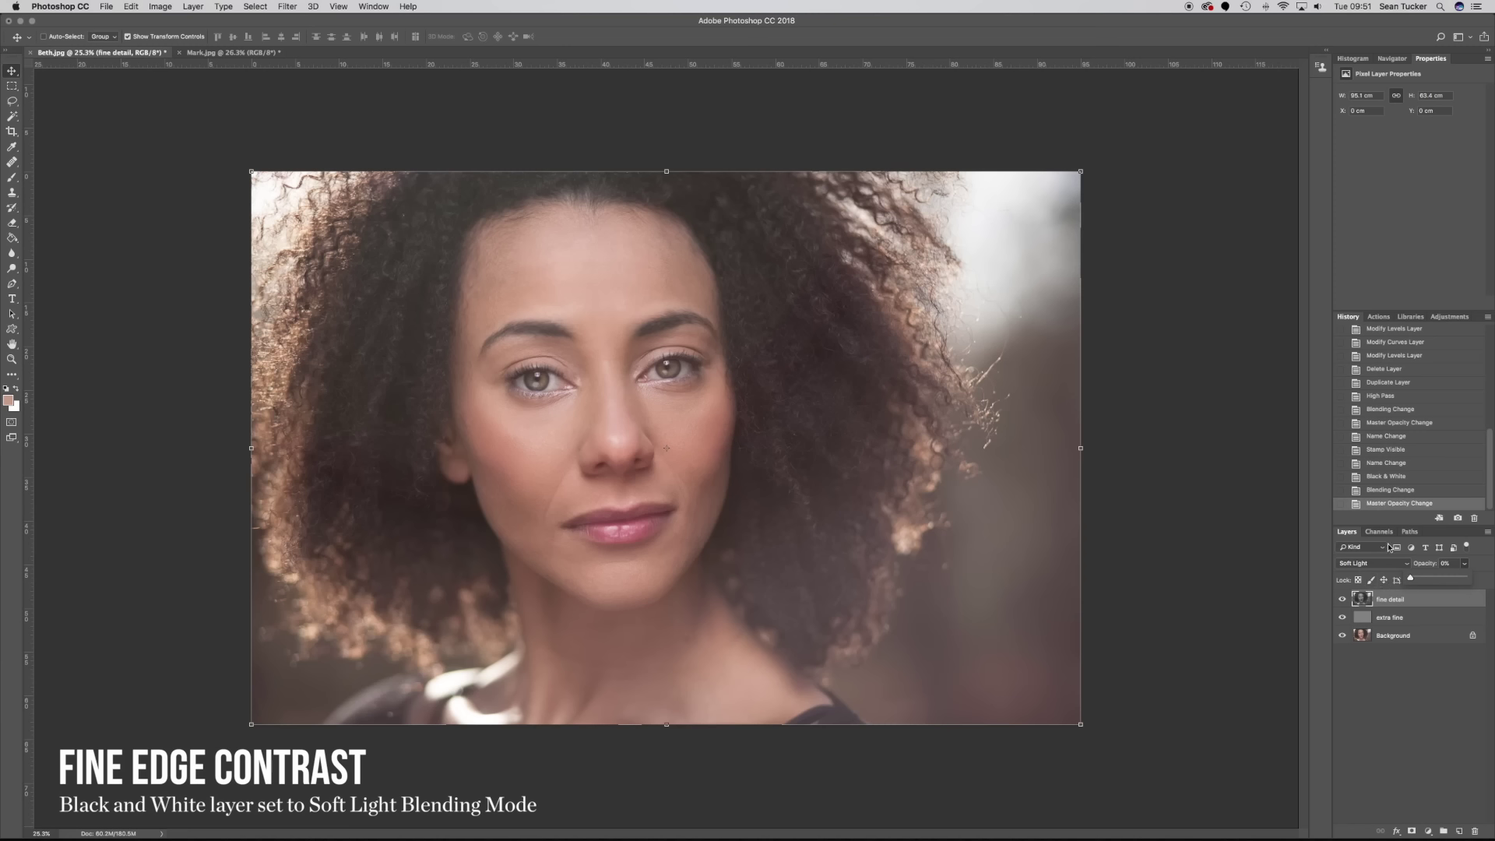
drag(1410, 578, 1428, 579)
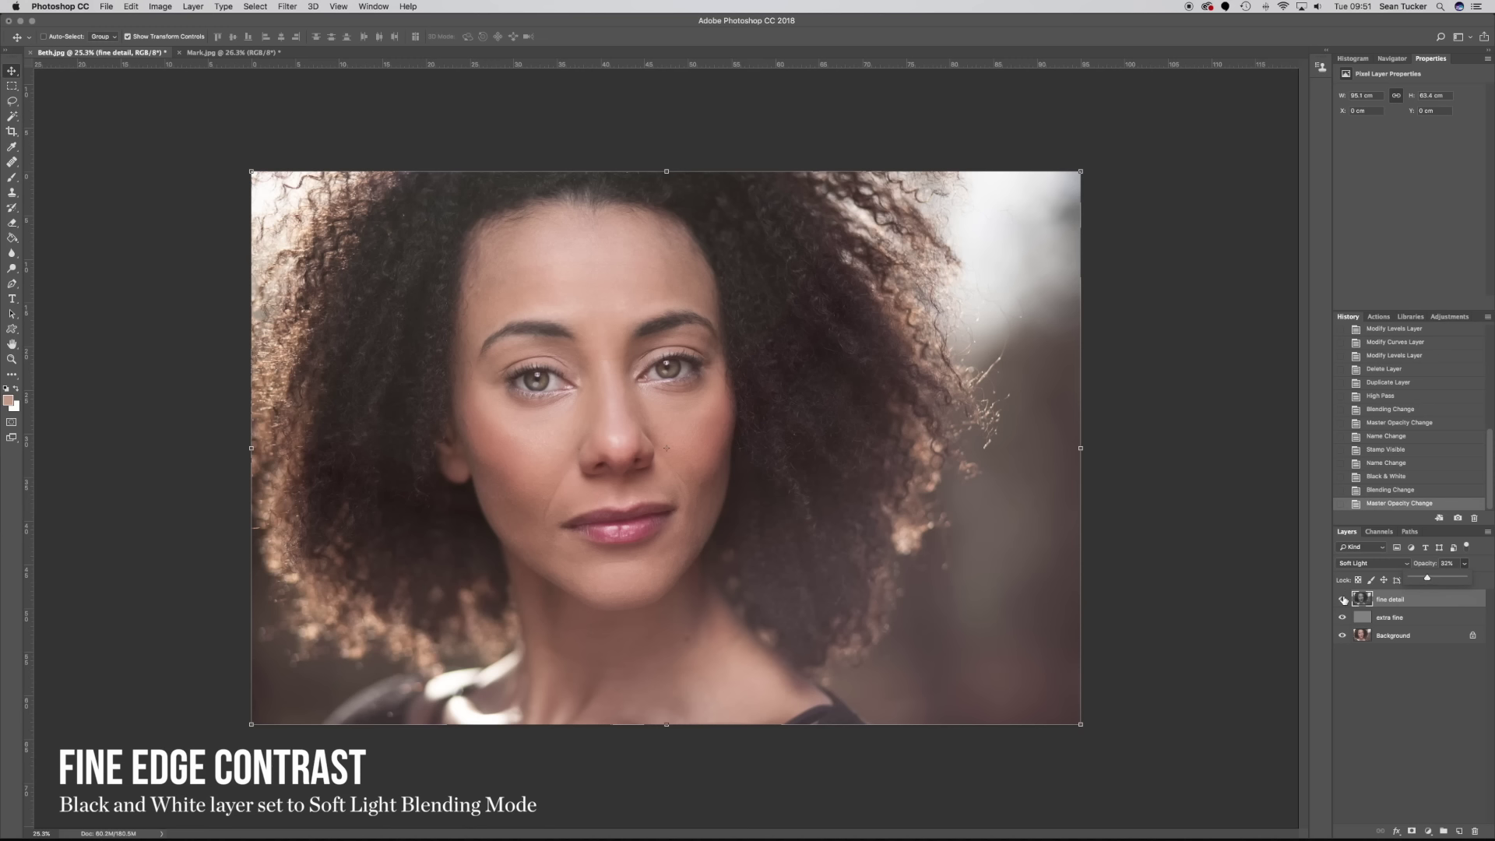
Compare the portrait's eye, skin and hair up close with the fine detail layer hidden and shown.
scroll(701, 327, up, 3)
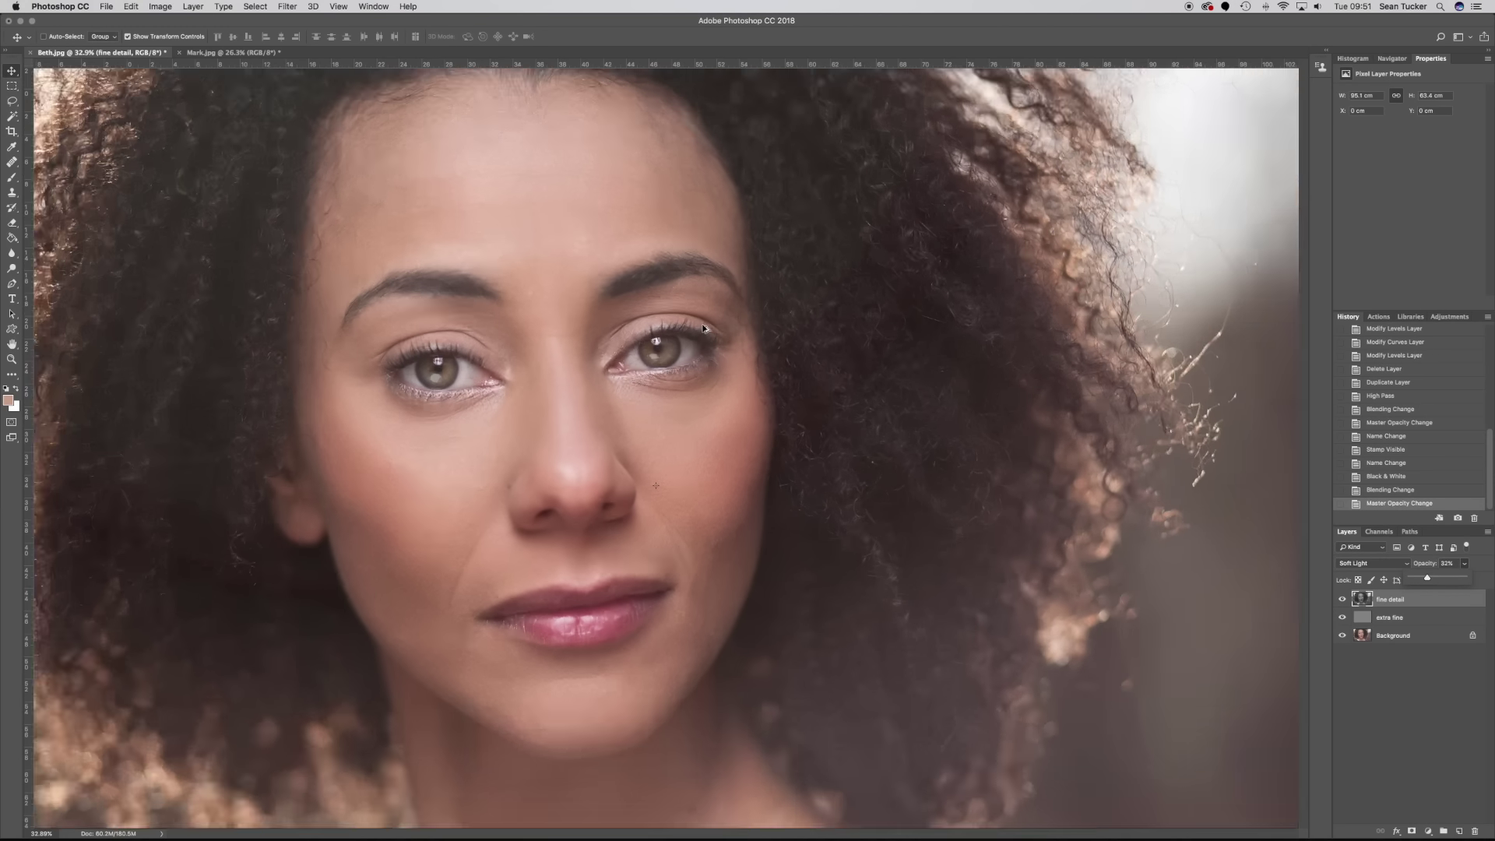
scroll(698, 334, up, 3)
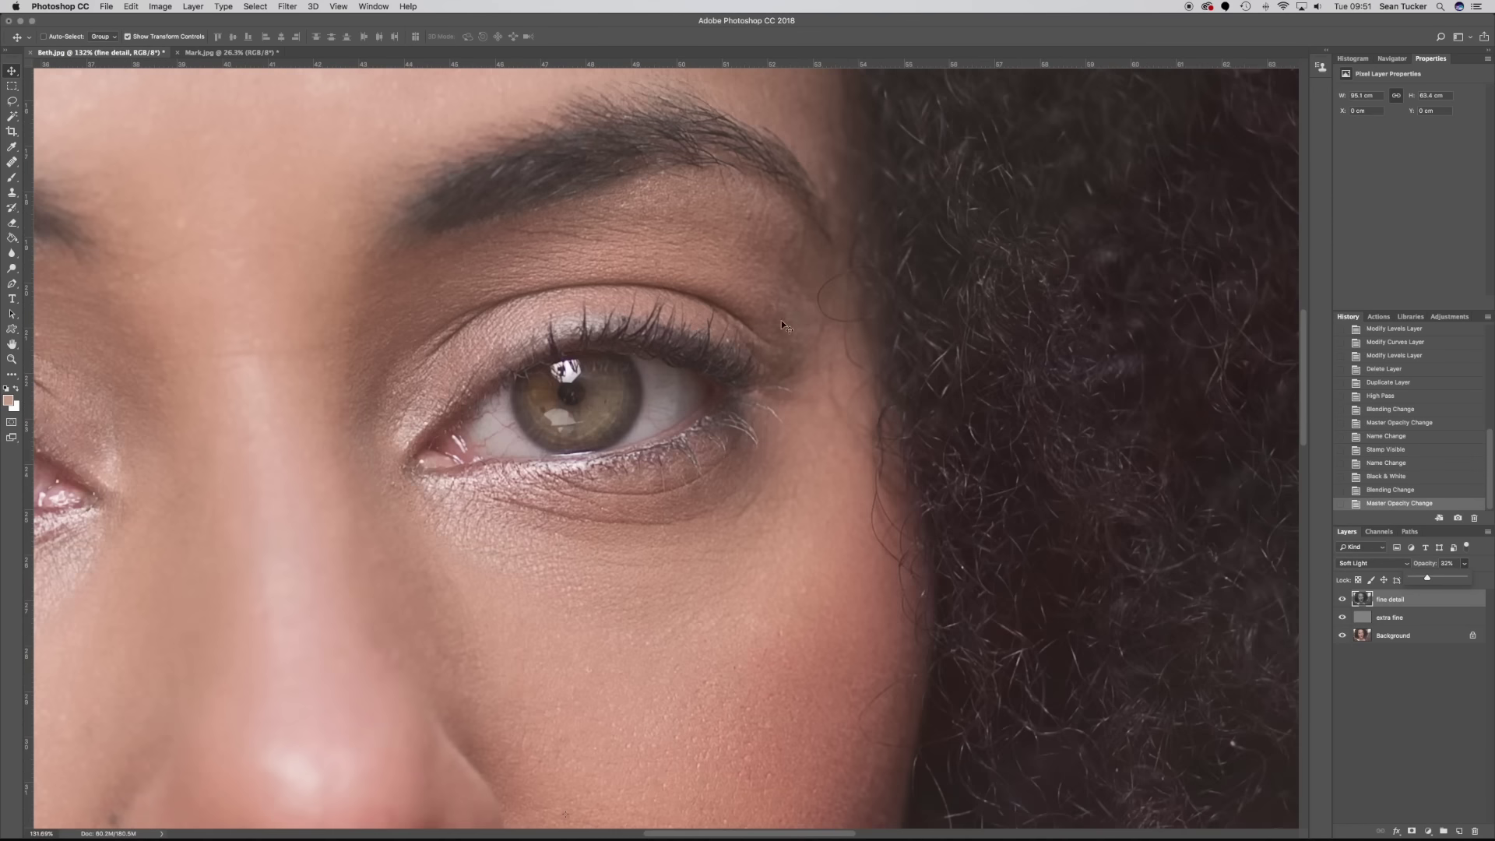
click(1429, 602)
click(1342, 600)
click(1341, 601)
click(1341, 601)
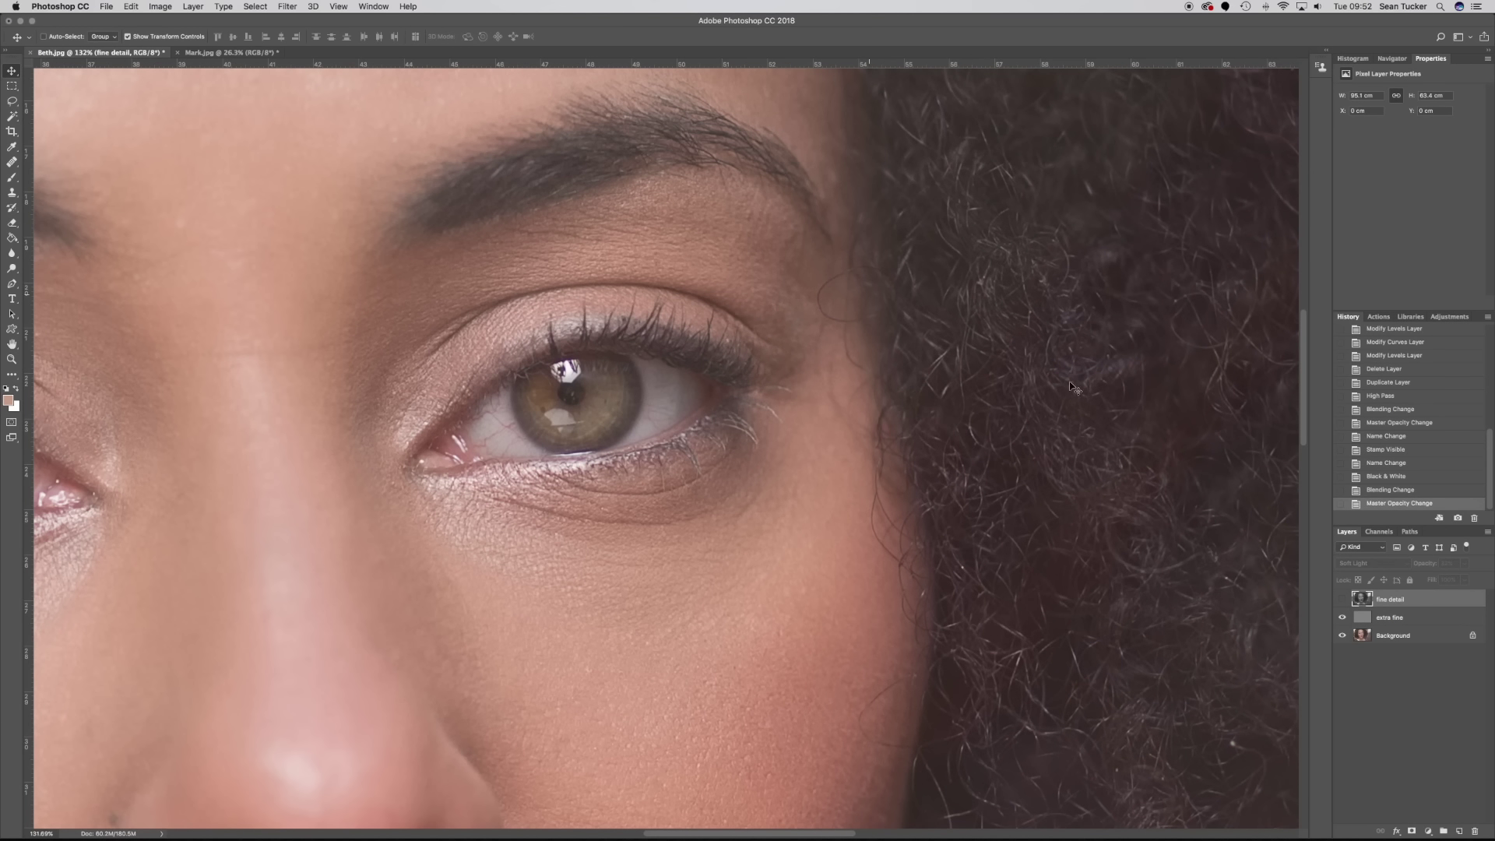
click(1342, 601)
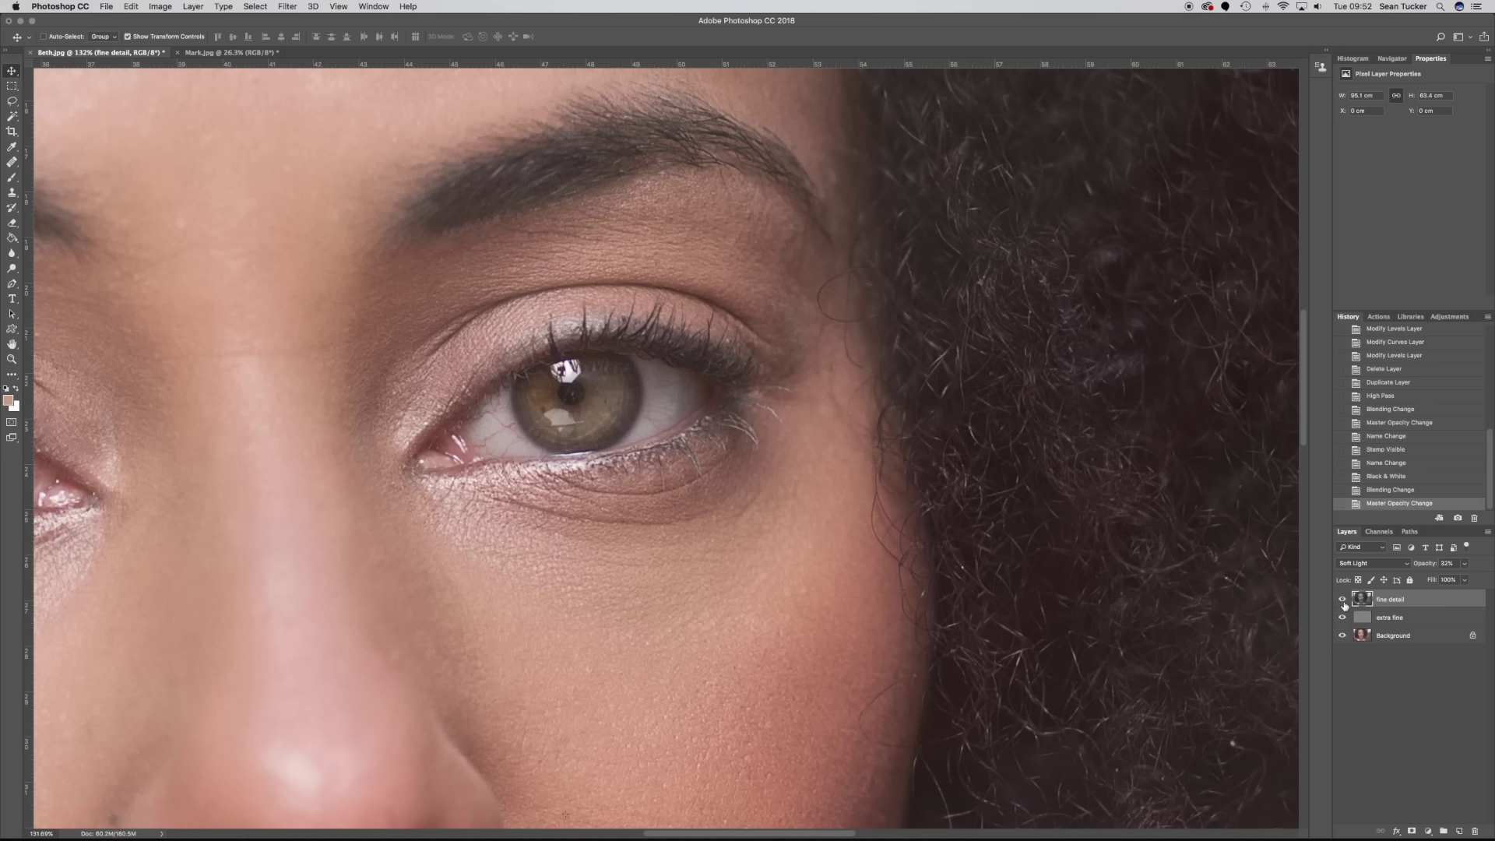
click(1341, 599)
click(1342, 599)
click(1341, 599)
click(1341, 599)
key(super+minus)
key(super+minus)
key(super+minus)
key(super+minus)
key(super+minus)
key(super+minus)
key(super+minus)
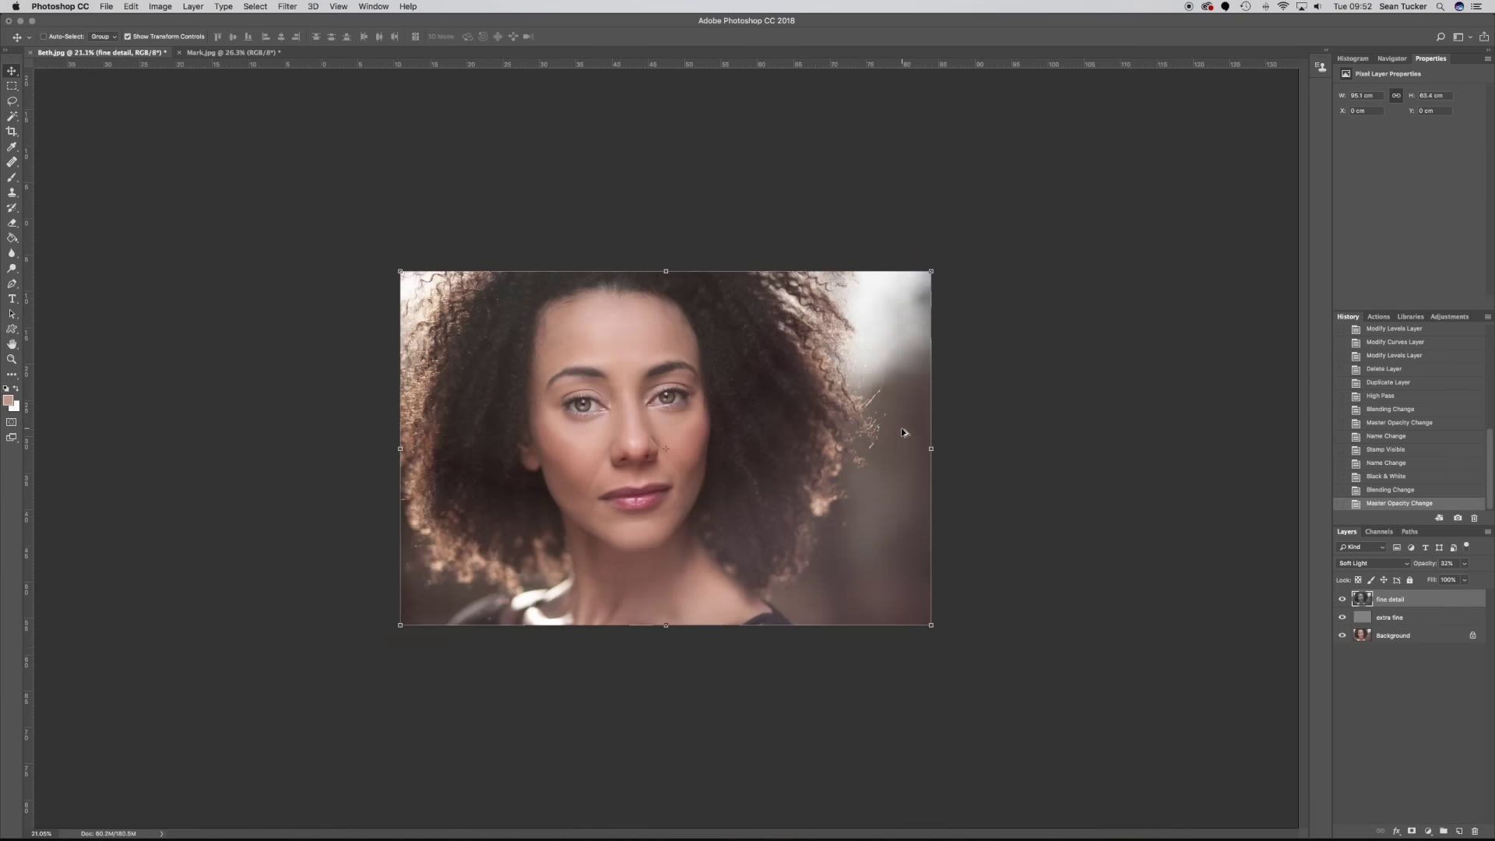
Compare the whole portrait with the fine detail layer hidden and shown.
key(super+0)
click(1341, 599)
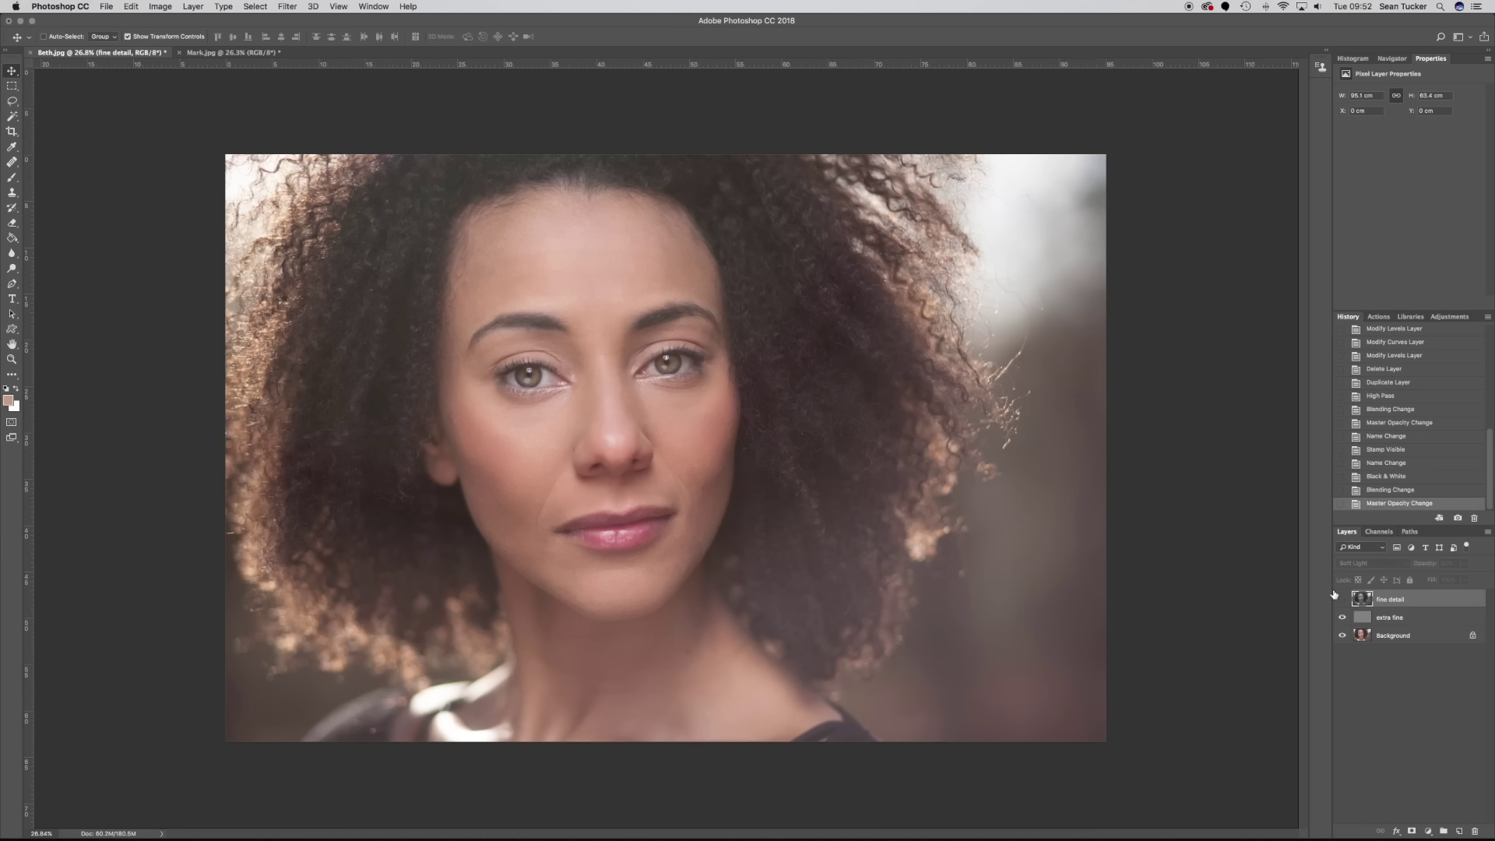
click(1342, 600)
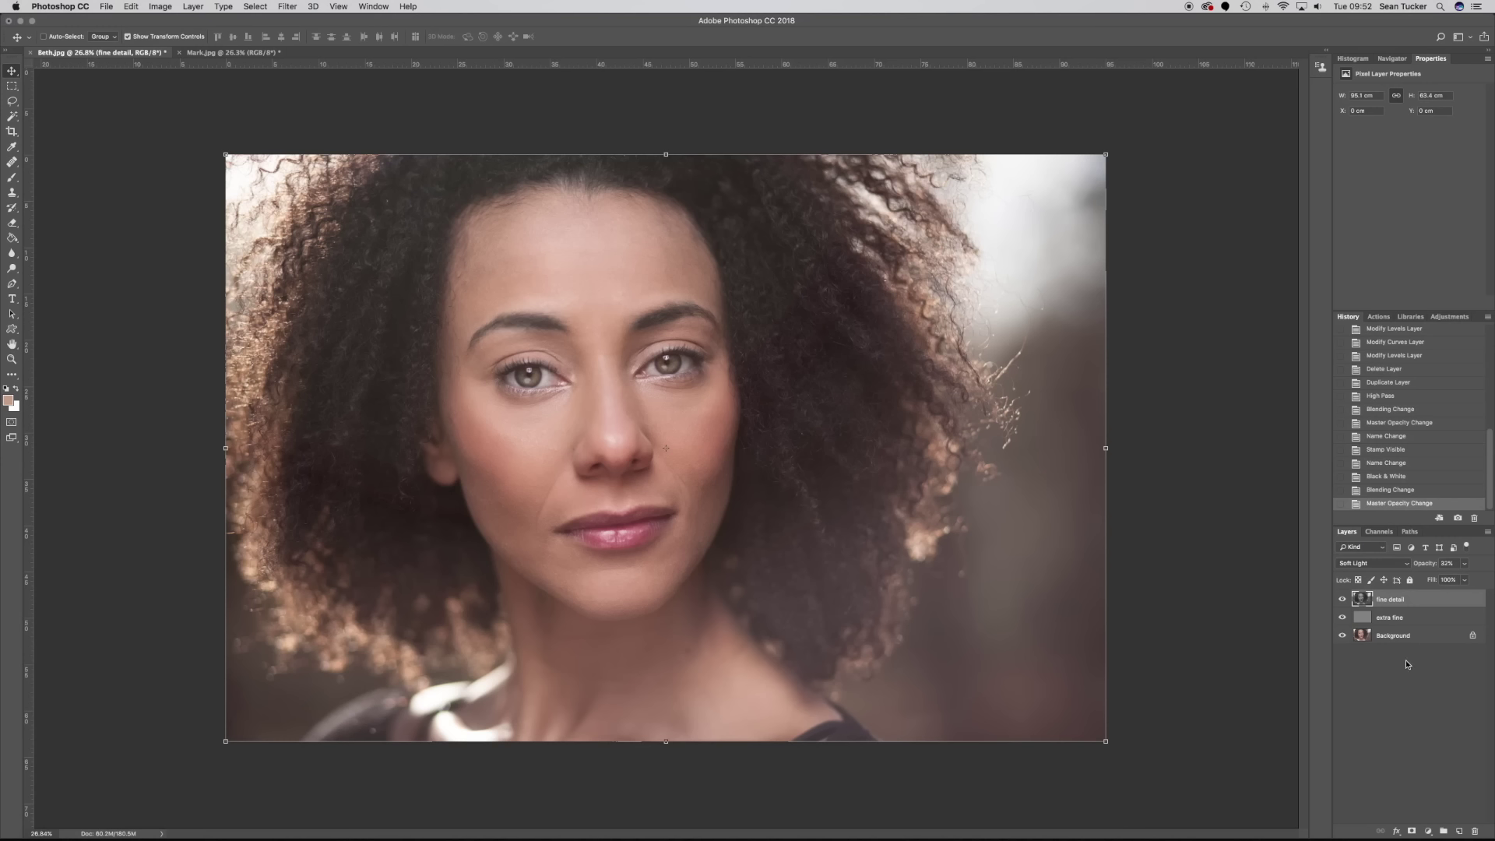
Add a Color Balance adjustment layer above the fine detail layer and rename it Color contrast.
click(1427, 830)
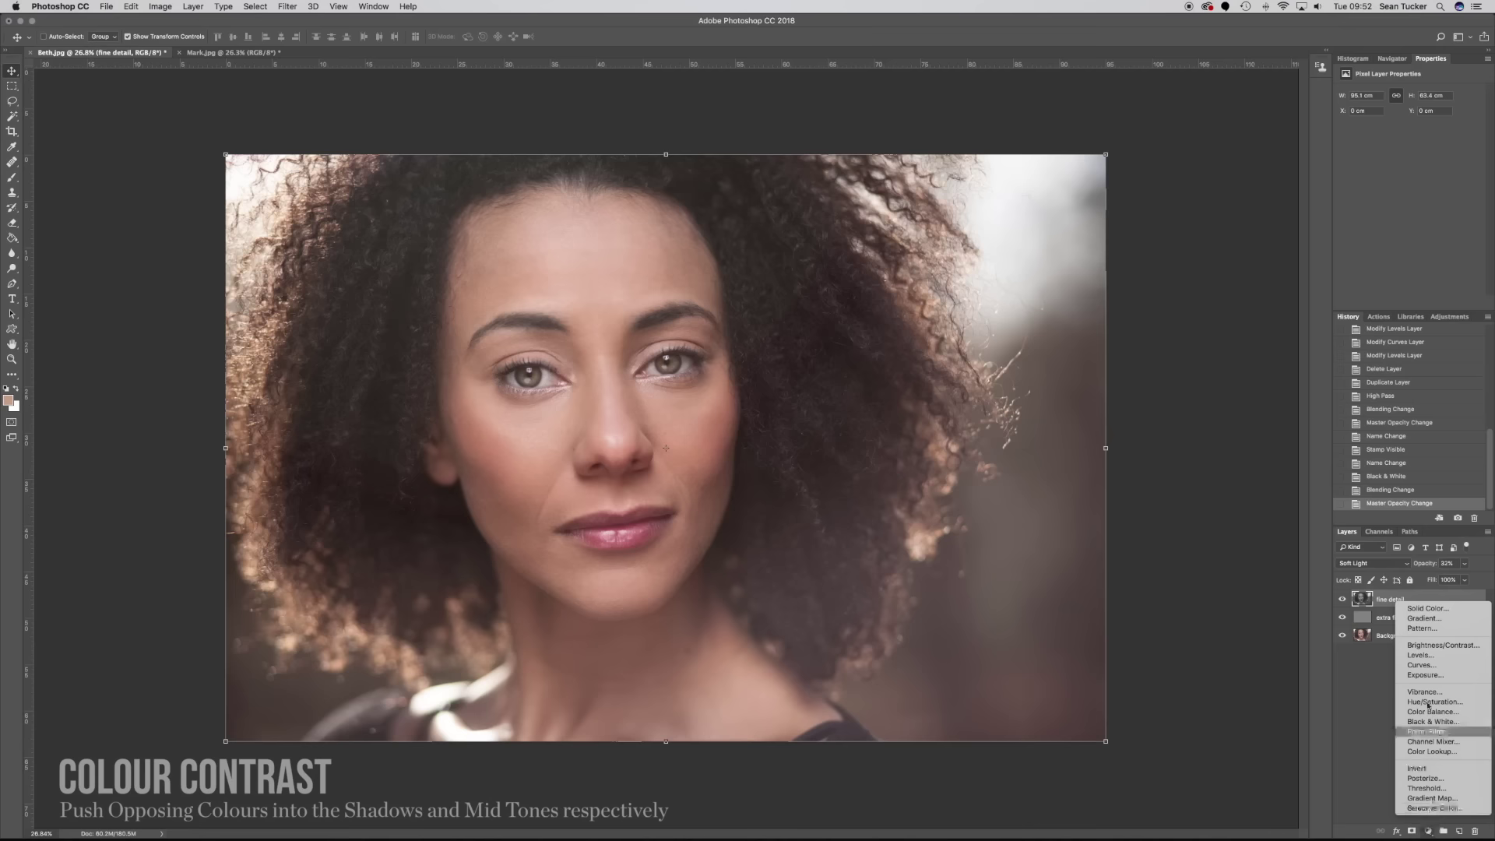
click(1432, 711)
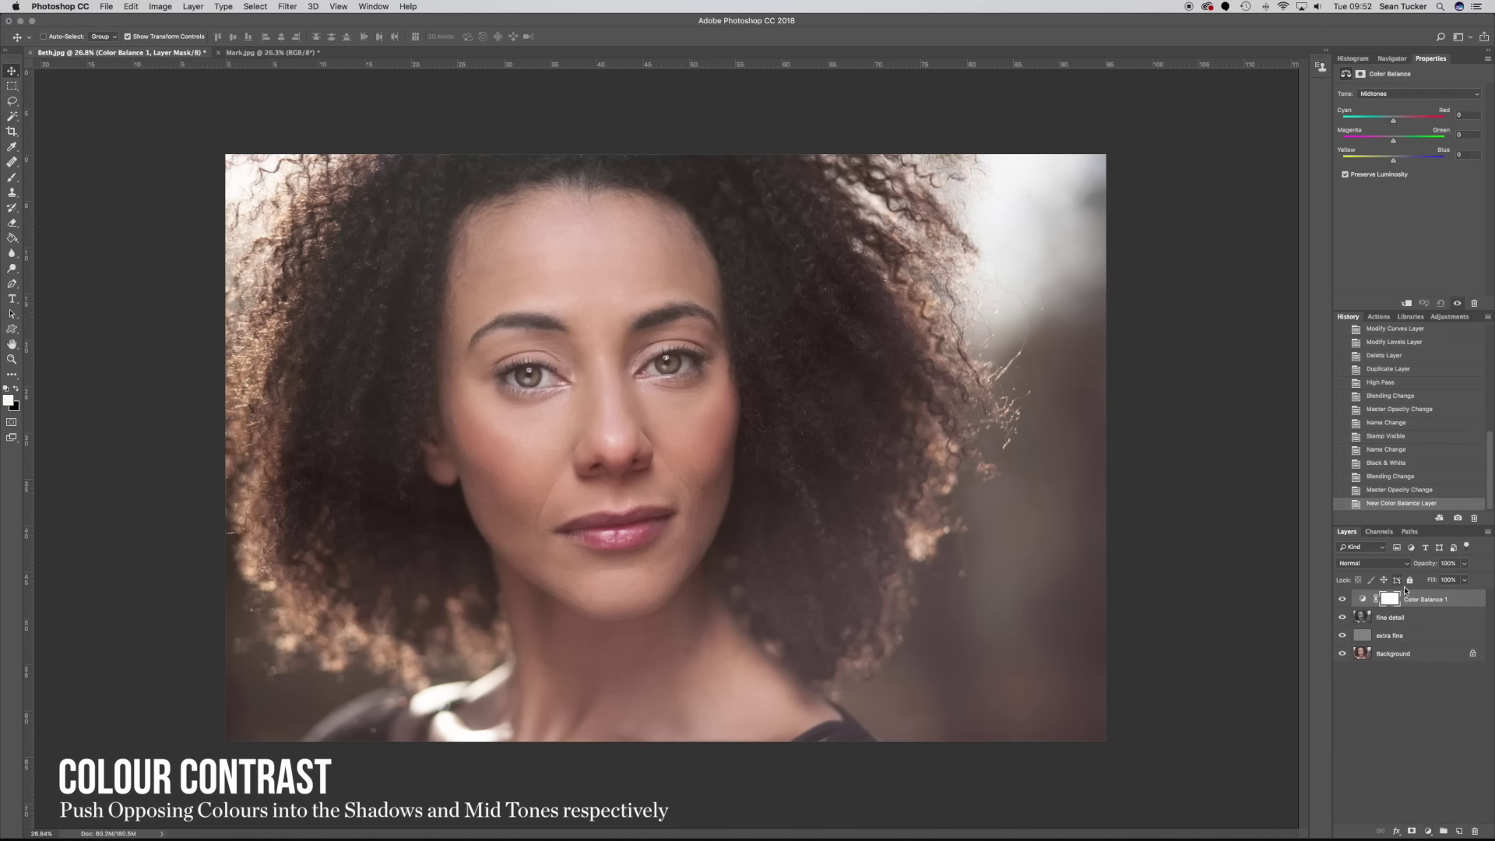
double_click(1417, 600)
key(Right)
key(BackSpace)
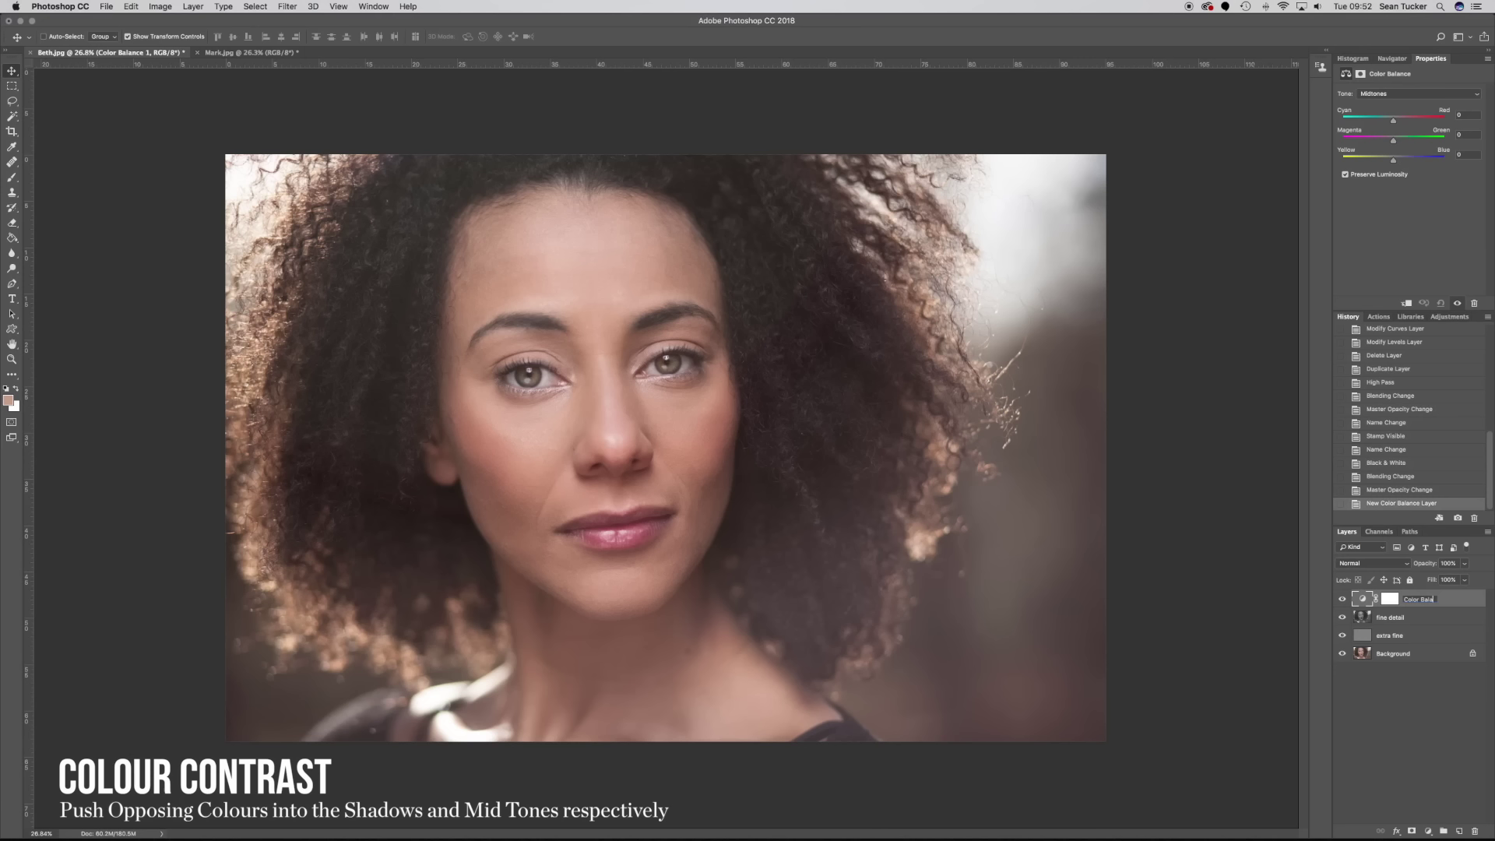
text(contrast)
click(1460, 602)
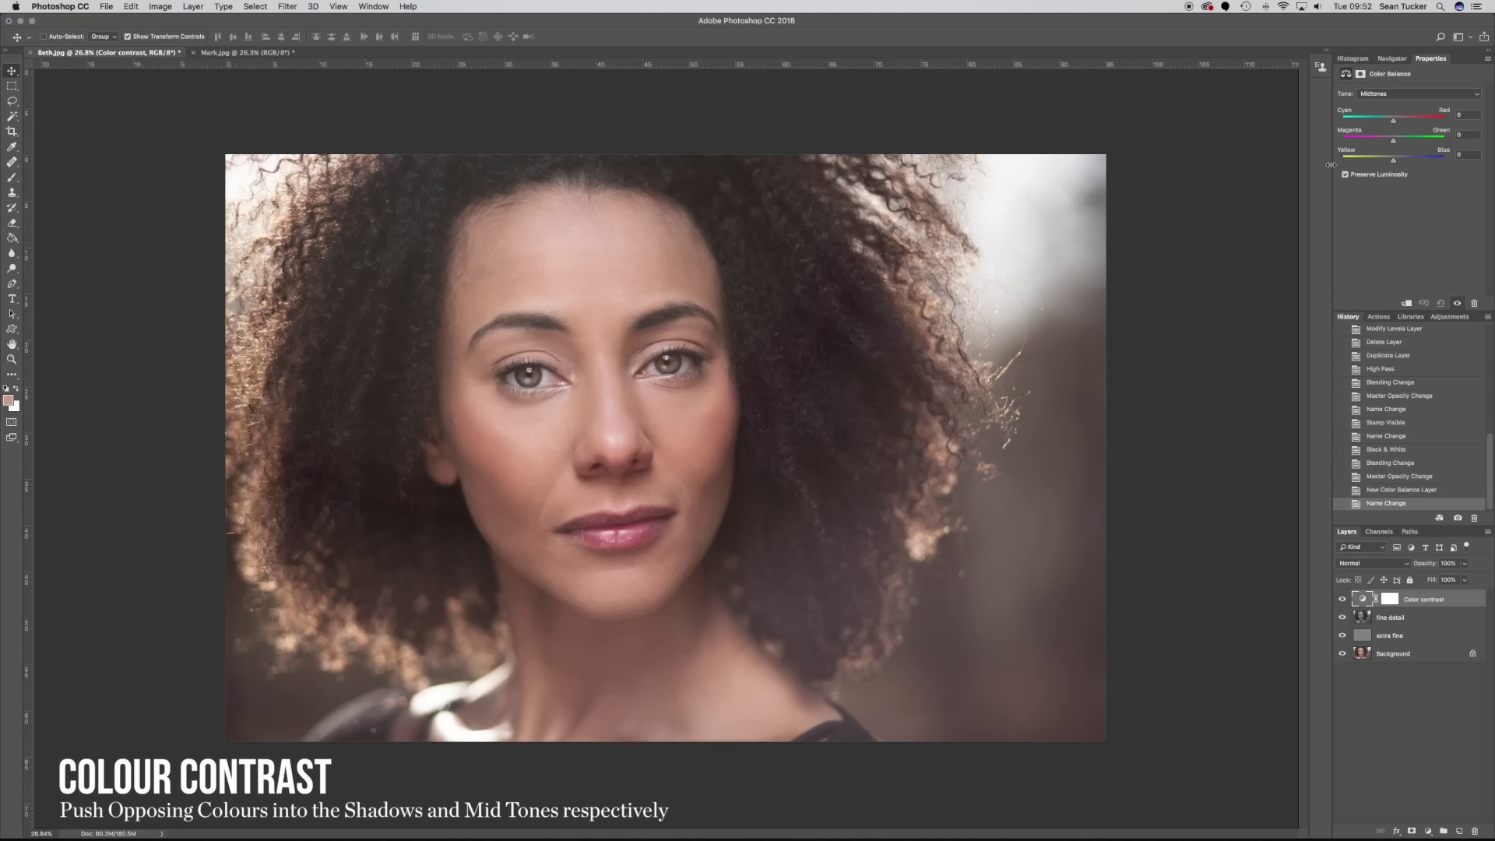
In the Color contrast layer's Shadows, set Cyan–Red to -5 and Yellow–Blue to 5.
click(1376, 93)
click(1364, 84)
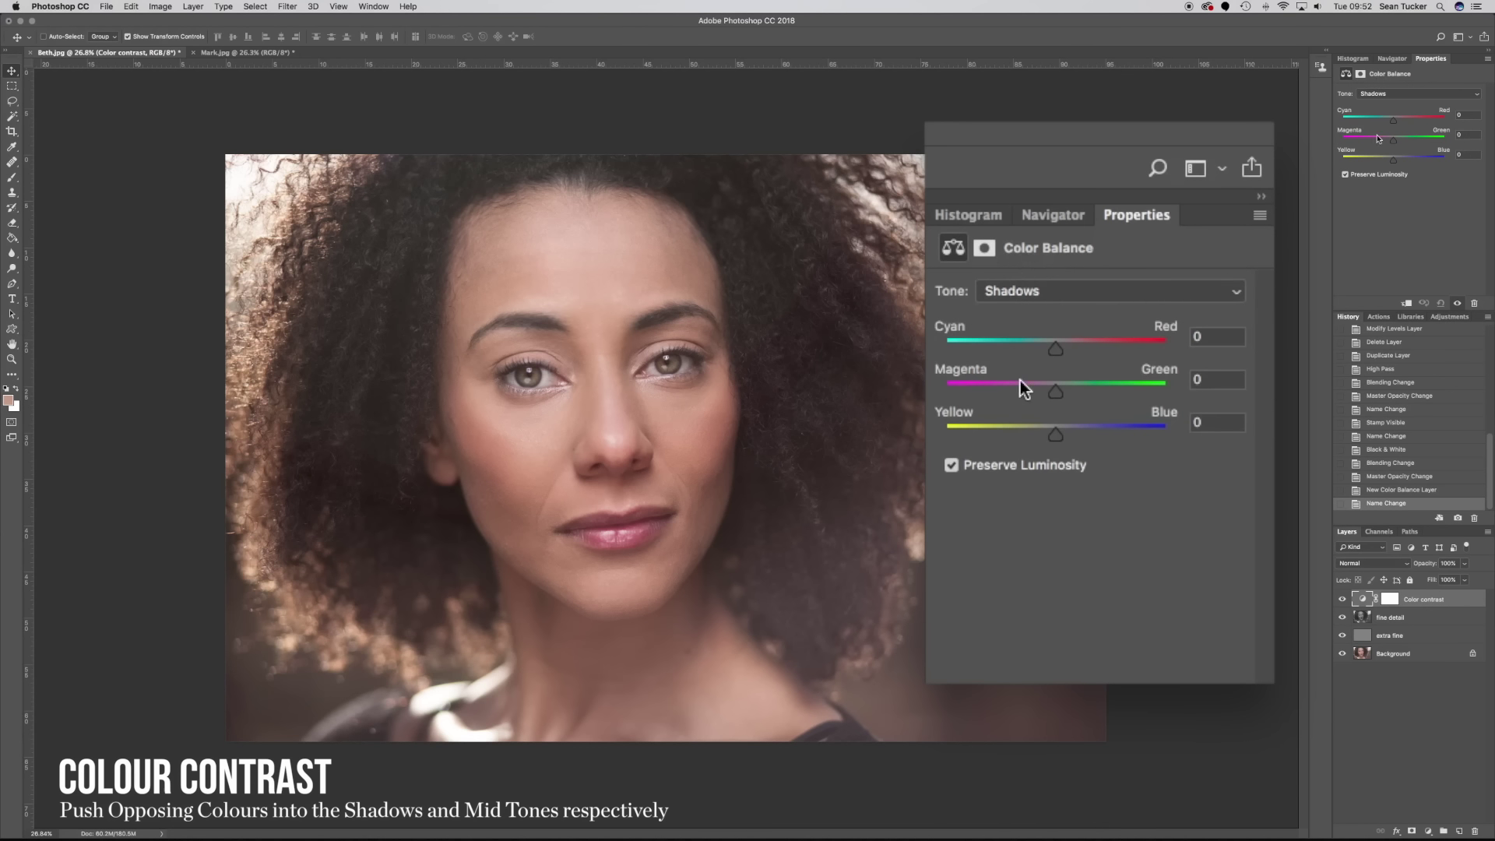
click(1468, 114)
text(-5)
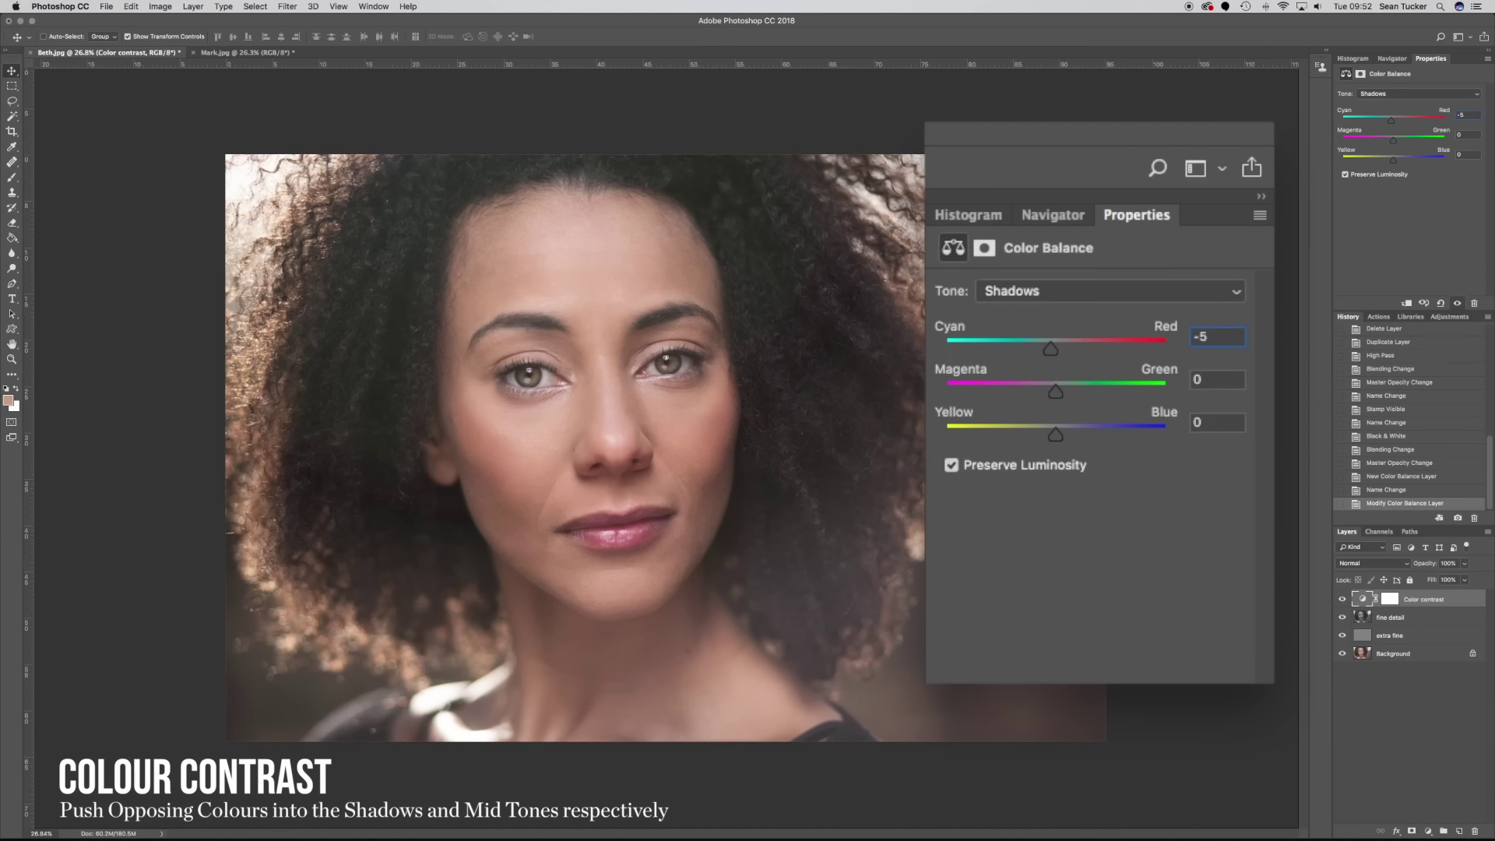
click(1217, 422)
text(5)
In the Color contrast layer's Midtones, set Yellow–Blue to -5 and Cyan–Red to 5.
click(1392, 93)
click(1391, 100)
click(1467, 154)
text(-5)
key(Tab)
text(5)
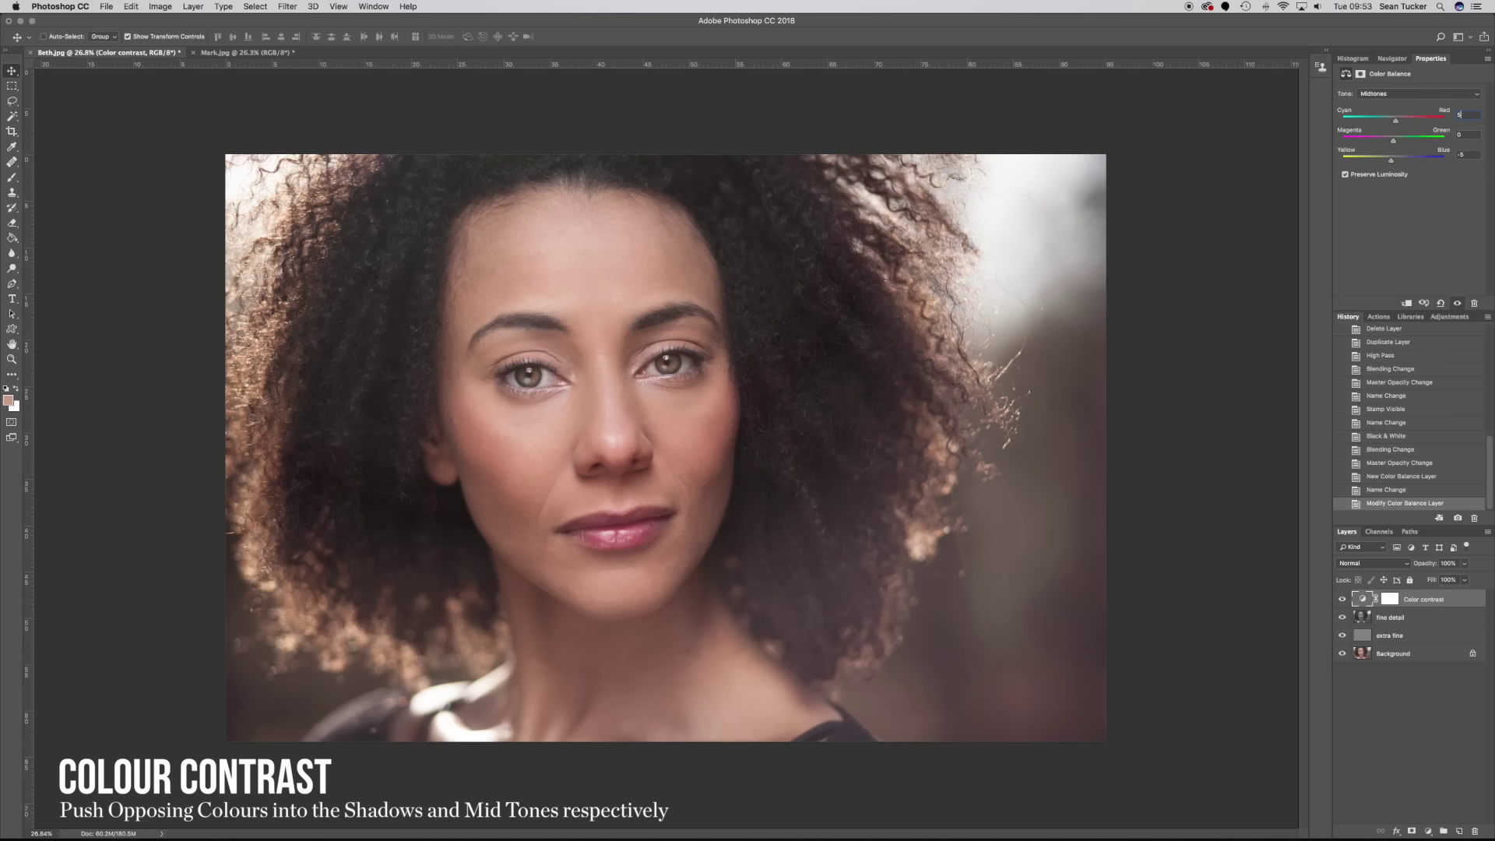
Compare the portrait's shadow and skin colours repeatedly with the Color contrast adjustment off and on.
click(1457, 303)
click(1457, 303)
click(1456, 303)
click(1456, 303)
click(1456, 303)
click(1457, 303)
click(1457, 303)
click(1456, 303)
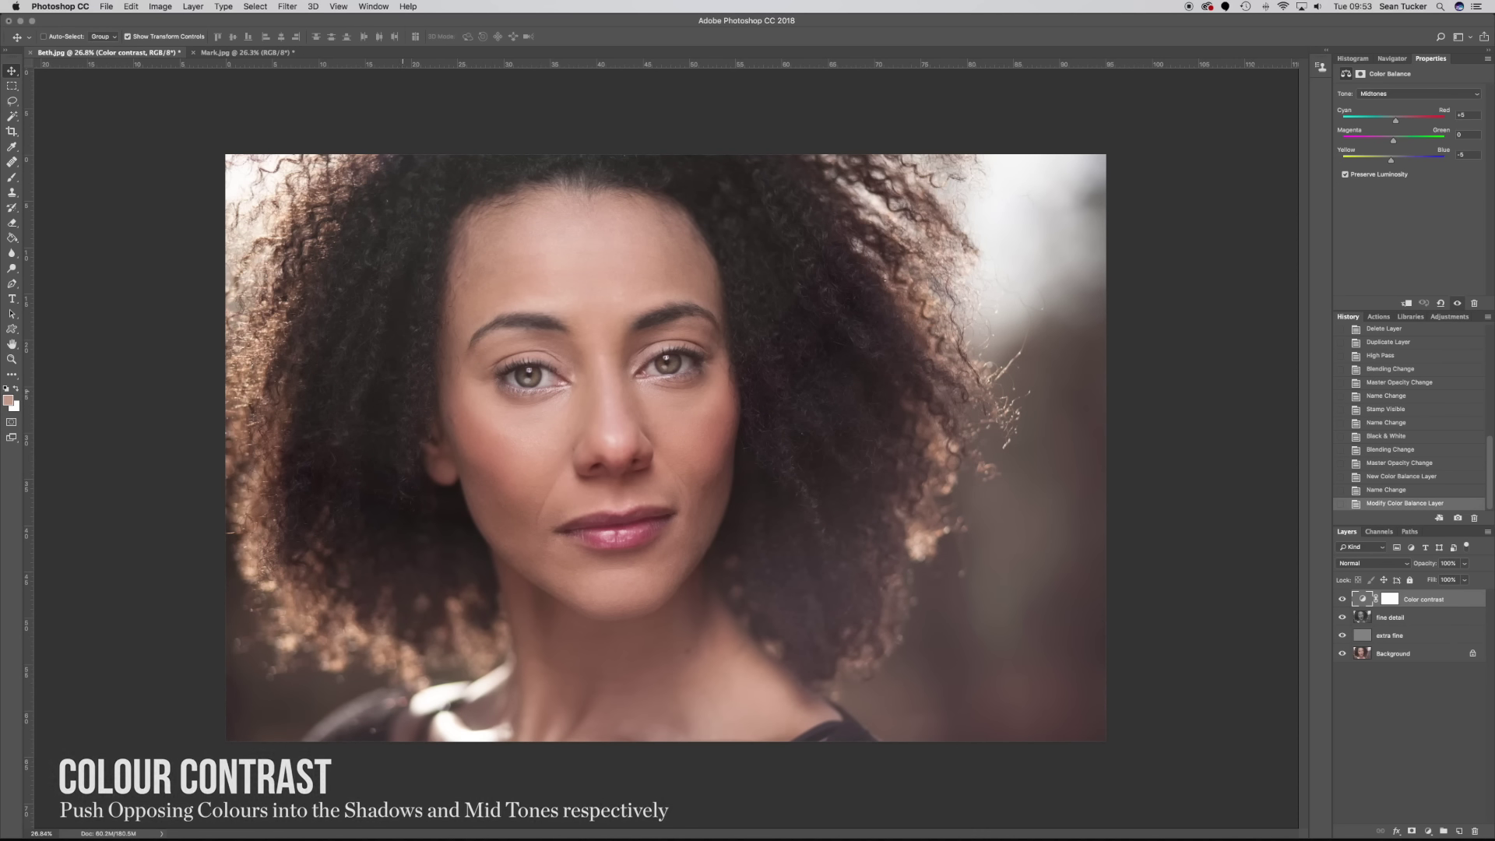
Compare the portrait up close showing only the Background, then with the detail and Color contrast layers restored.
scroll(379, 394, up, 3)
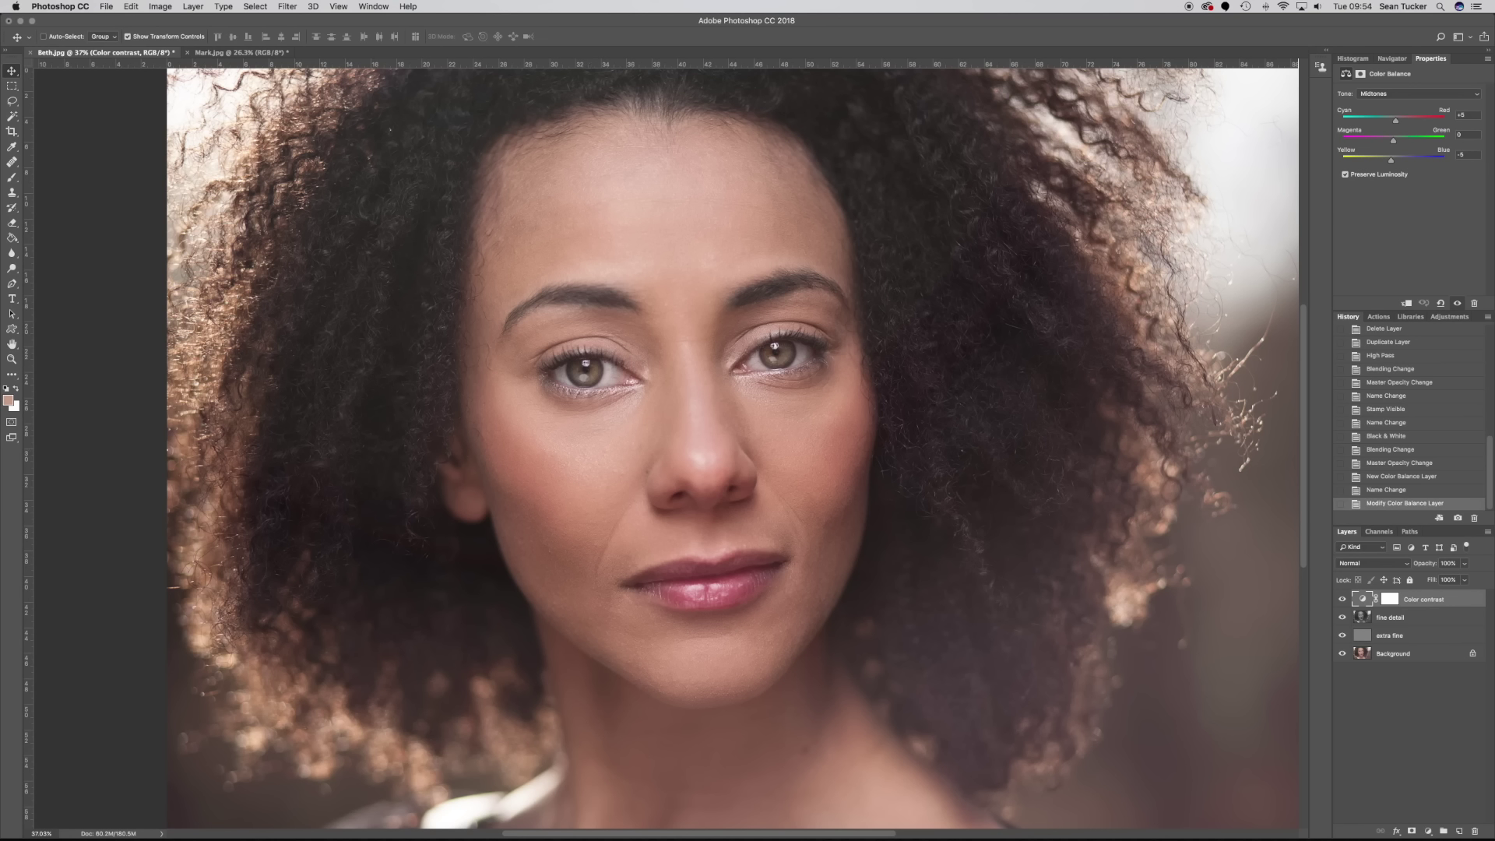
alt+click(1341, 653)
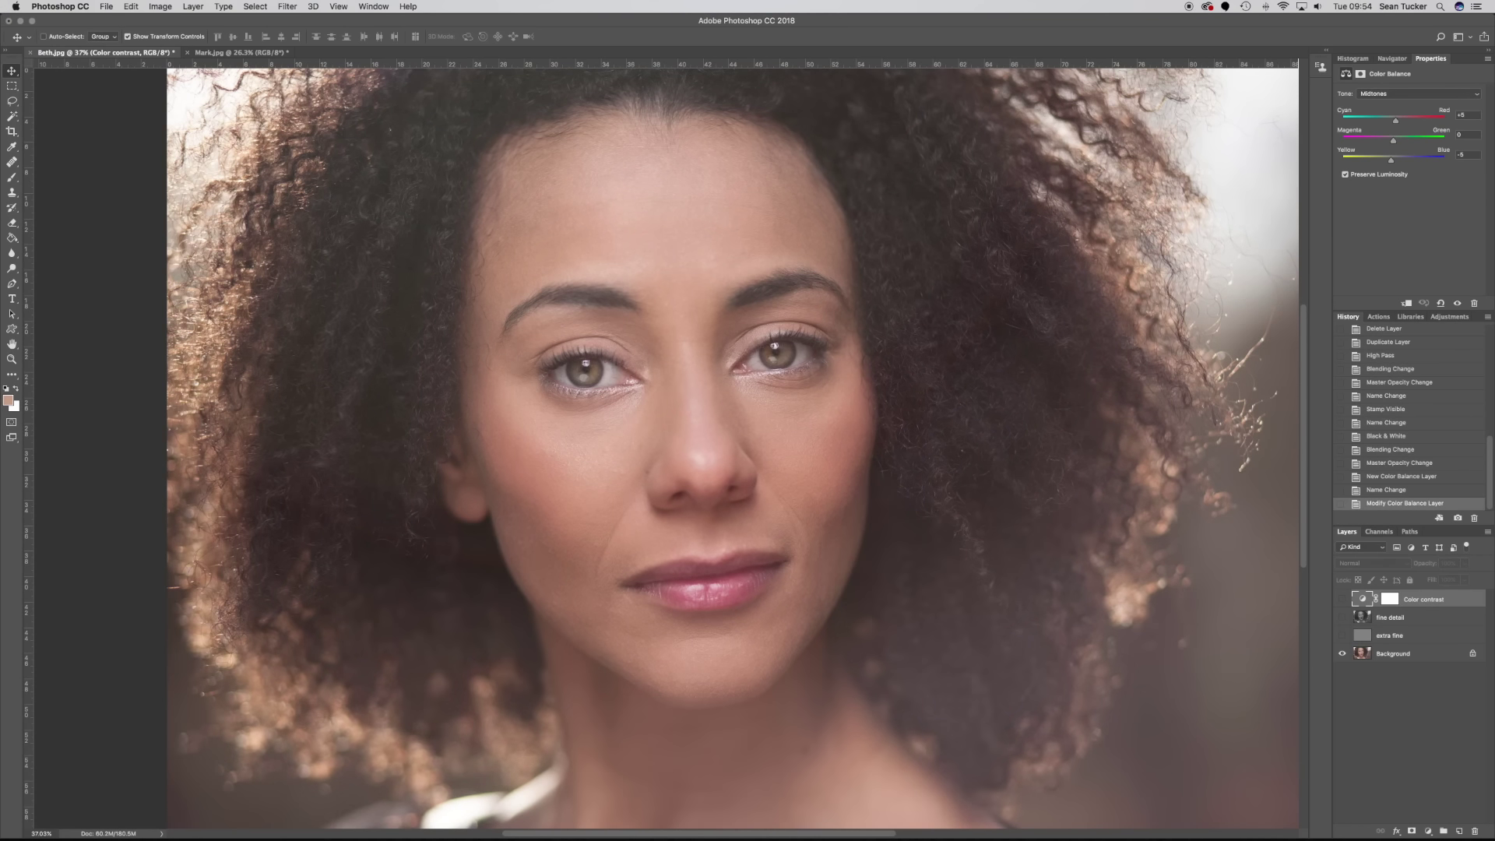
click(1341, 616)
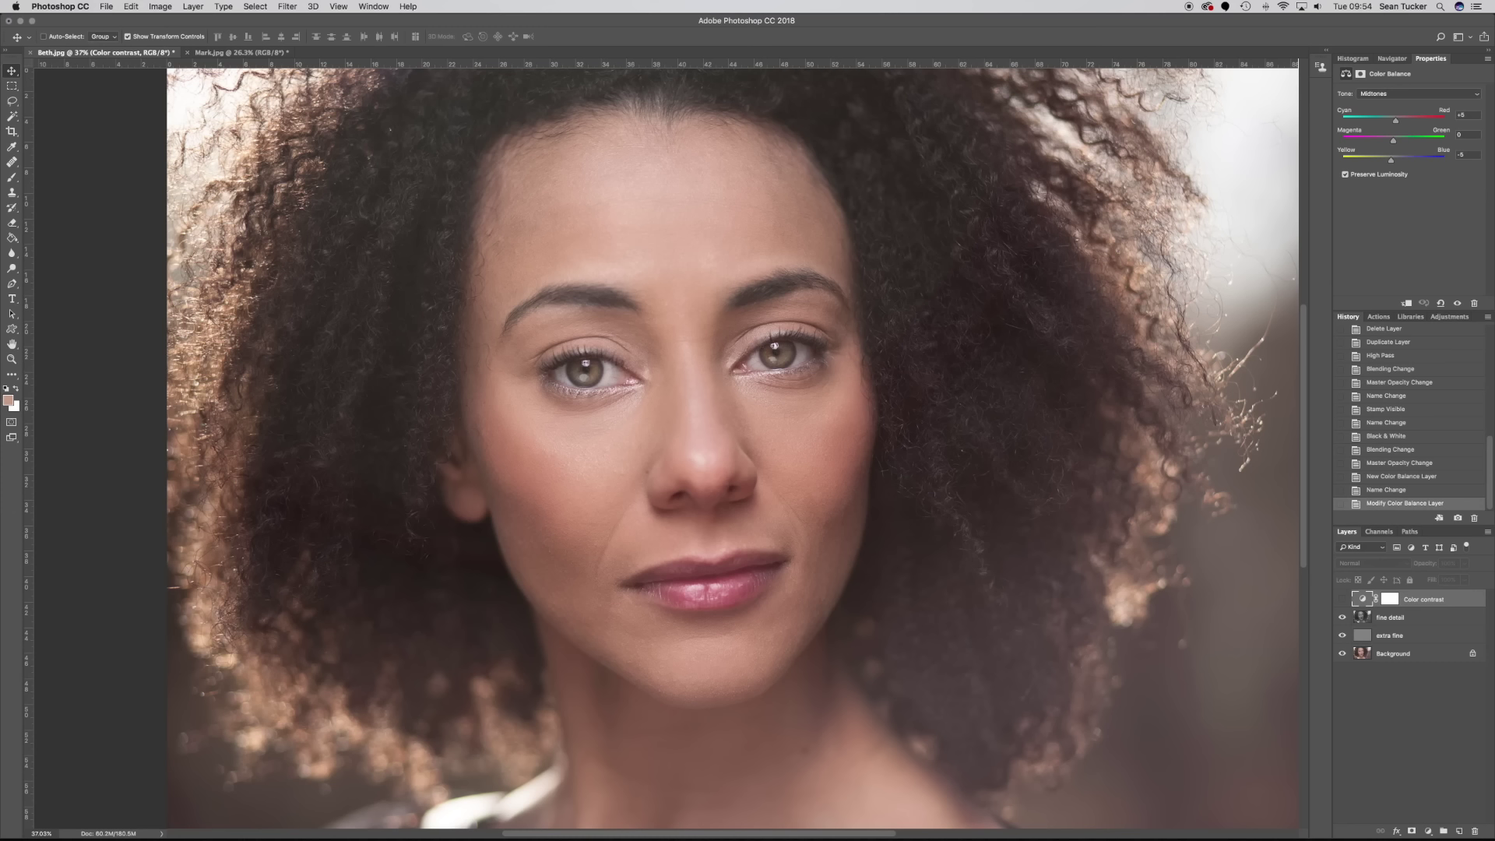
click(1457, 303)
Try a Brightness/Contrast layer with strongly raised contrast over the Background alone, hiding the Color contrast, fine detail and extra fine layers.
click(1427, 831)
click(1427, 832)
click(1427, 831)
click(1457, 646)
scroll(986, 281, down, 5)
scroll(1004, 294, up, 3)
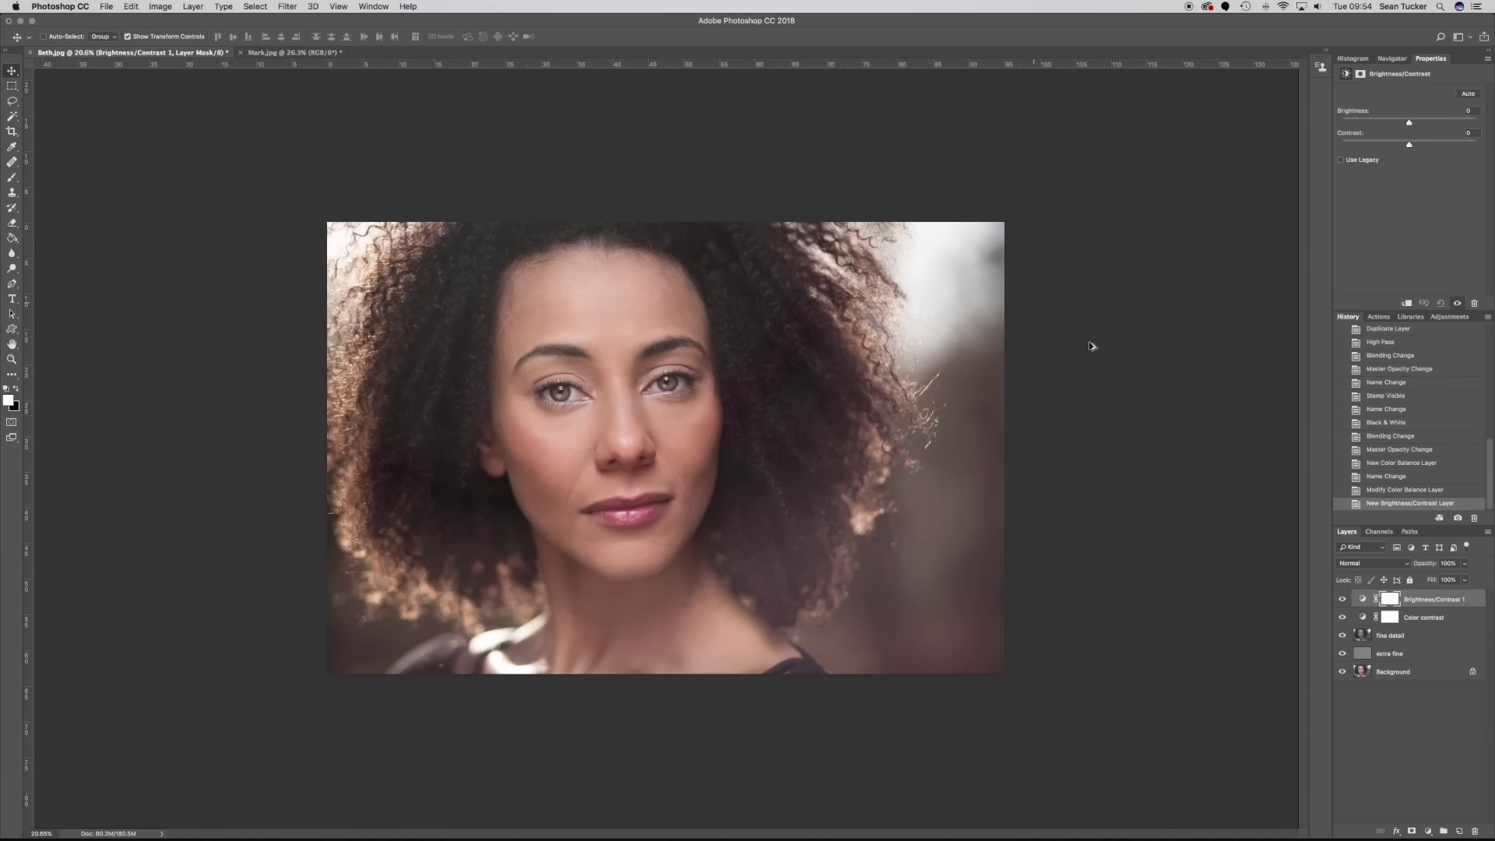
drag(1342, 617, 1341, 653)
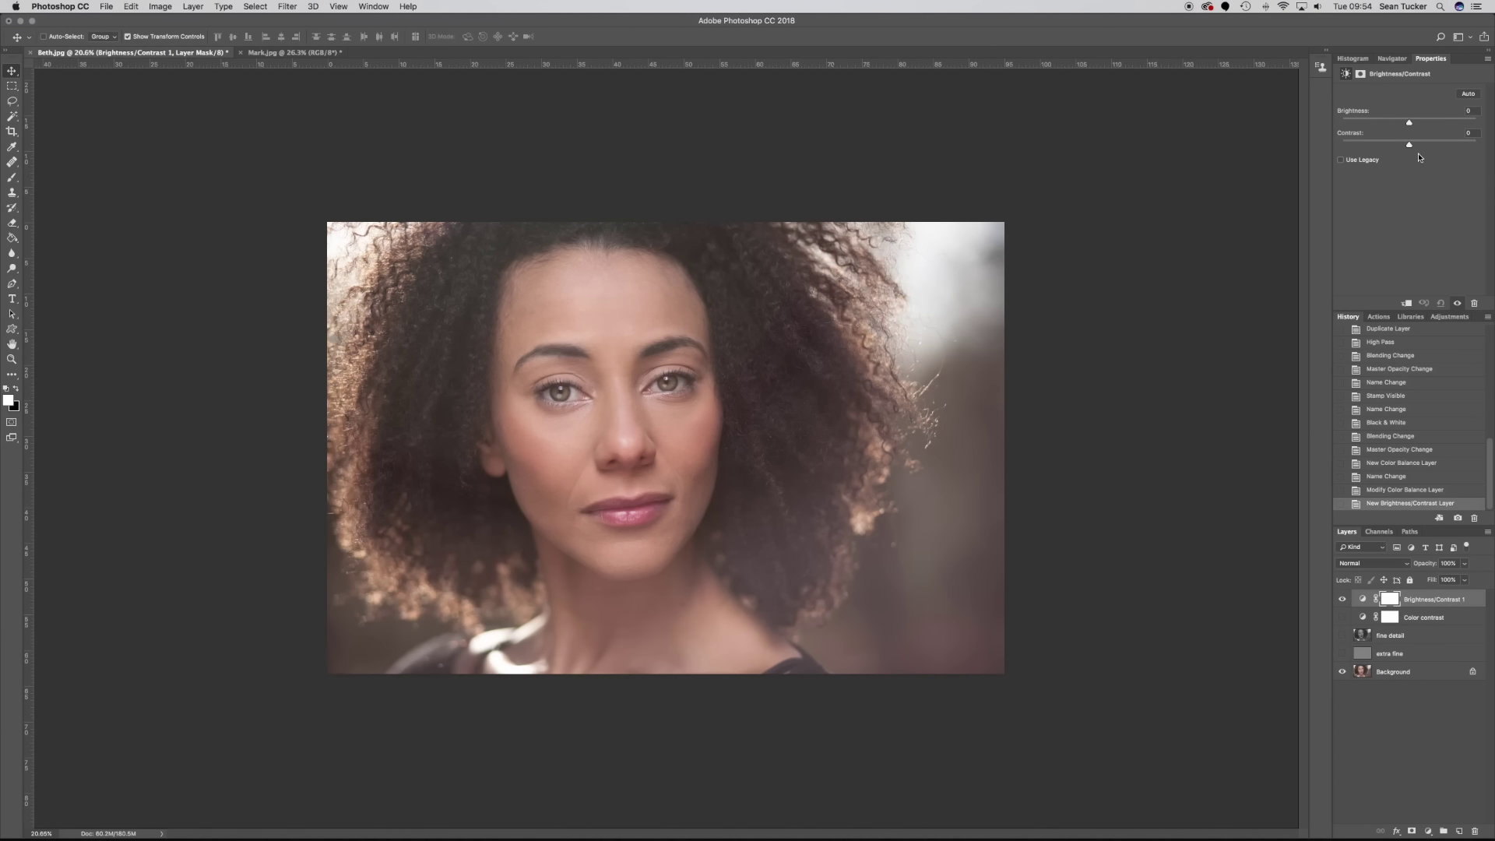
drag(1409, 148, 1464, 146)
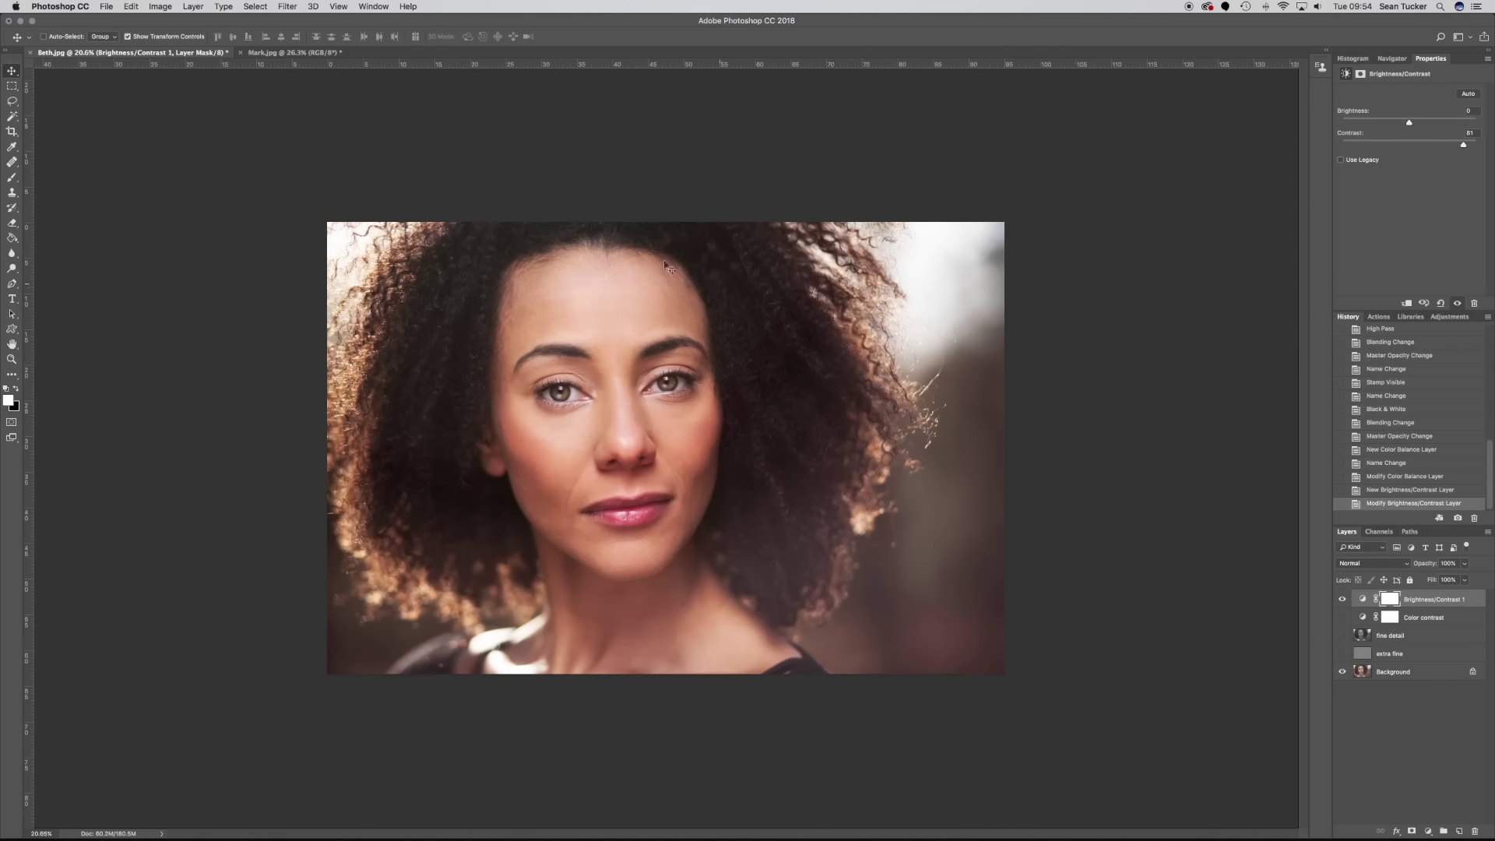
Delete the Brightness/Contrast layer and show the extra fine, fine detail and Color contrast layers again.
right_click(1454, 598)
key(Delete)
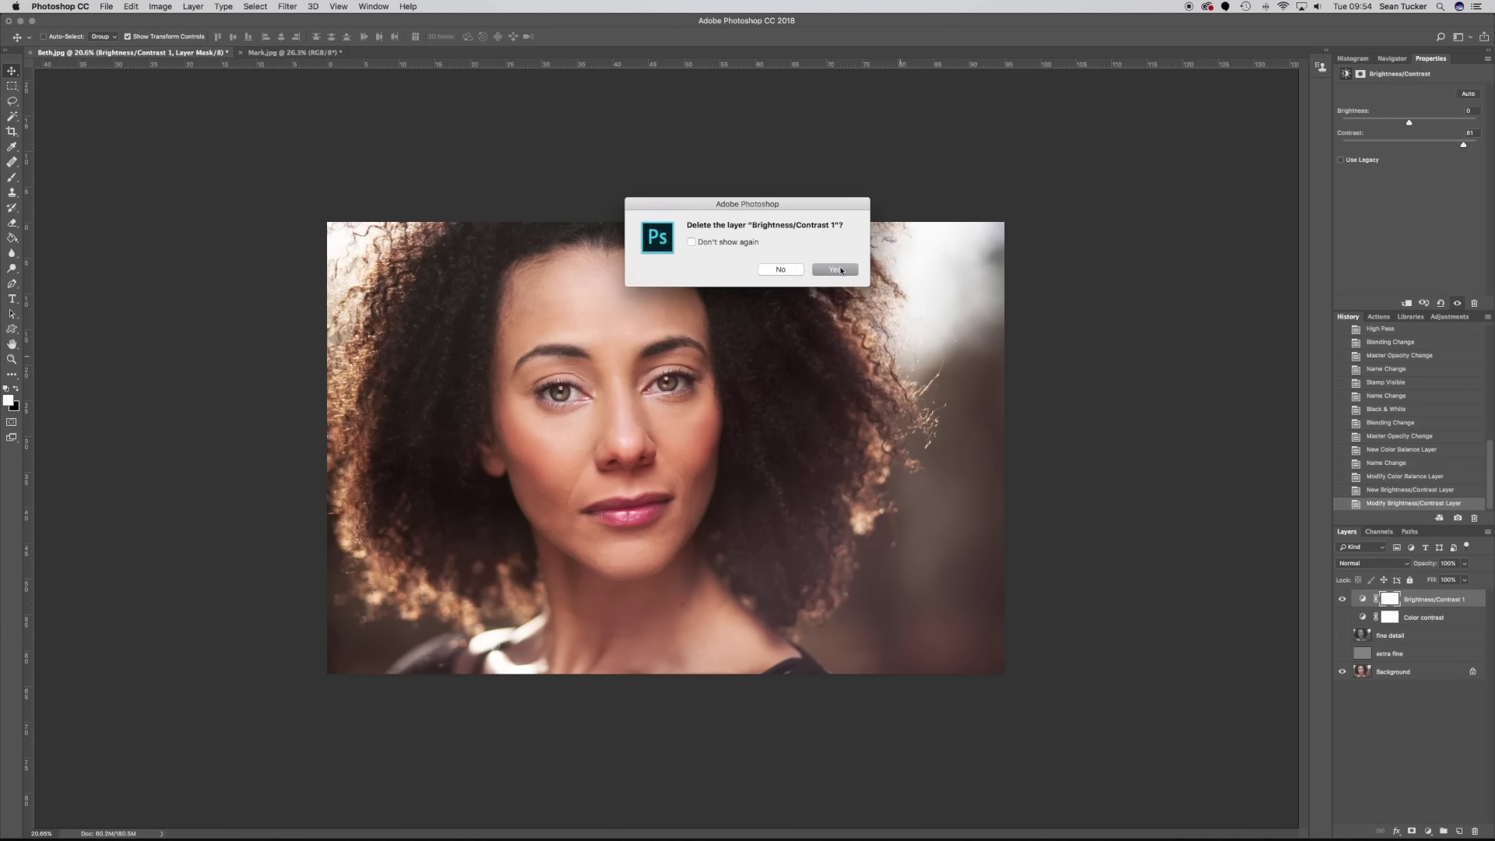
key(Return)
click(1342, 636)
click(1342, 616)
click(1341, 598)
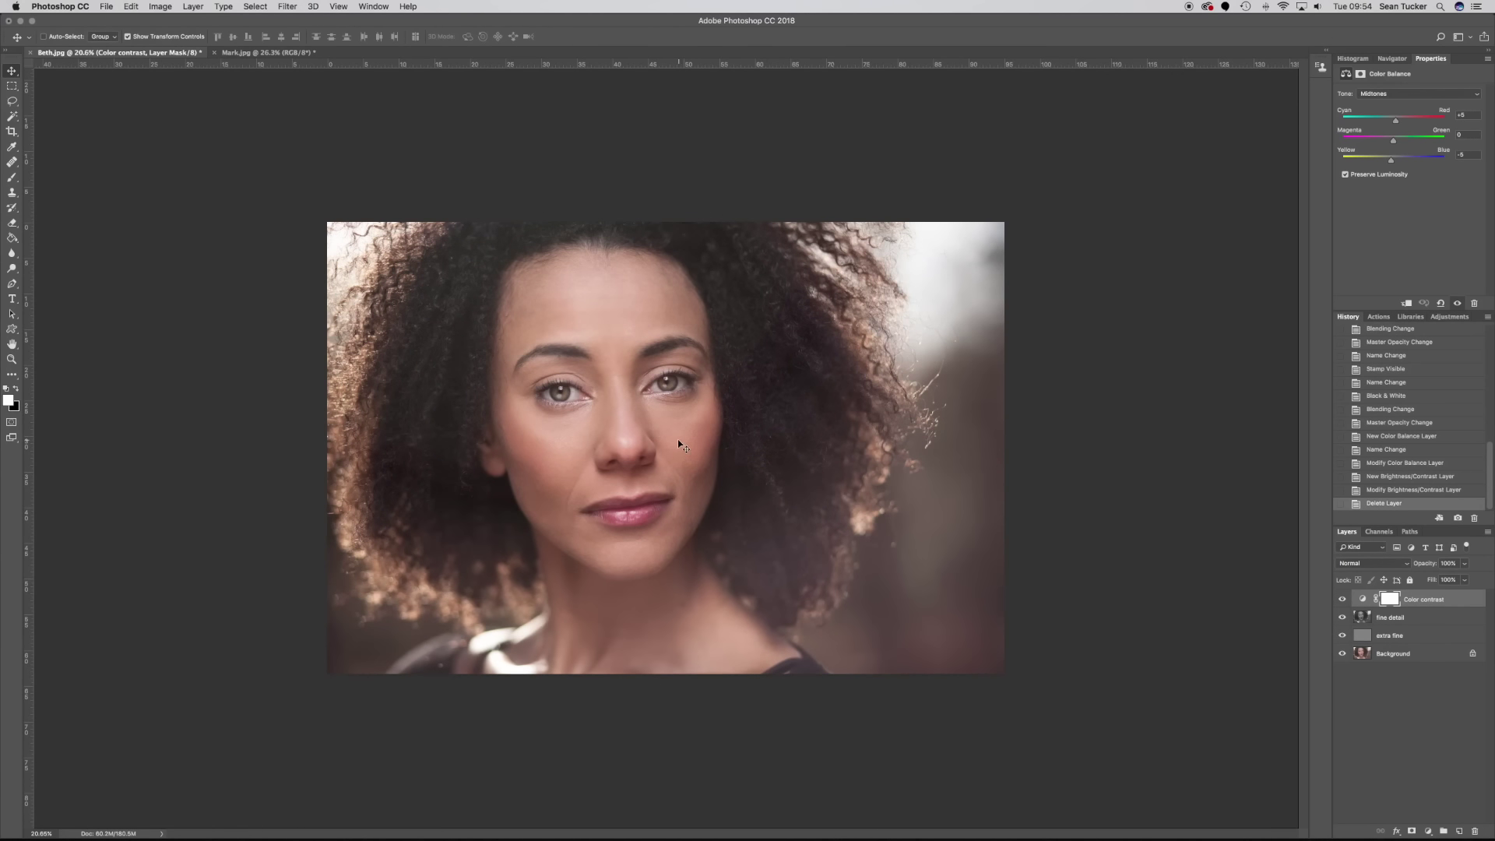
Add a Curves adjustment layer above the Color contrast layer and rename it Curves contrast.
scroll(668, 433, up, 3)
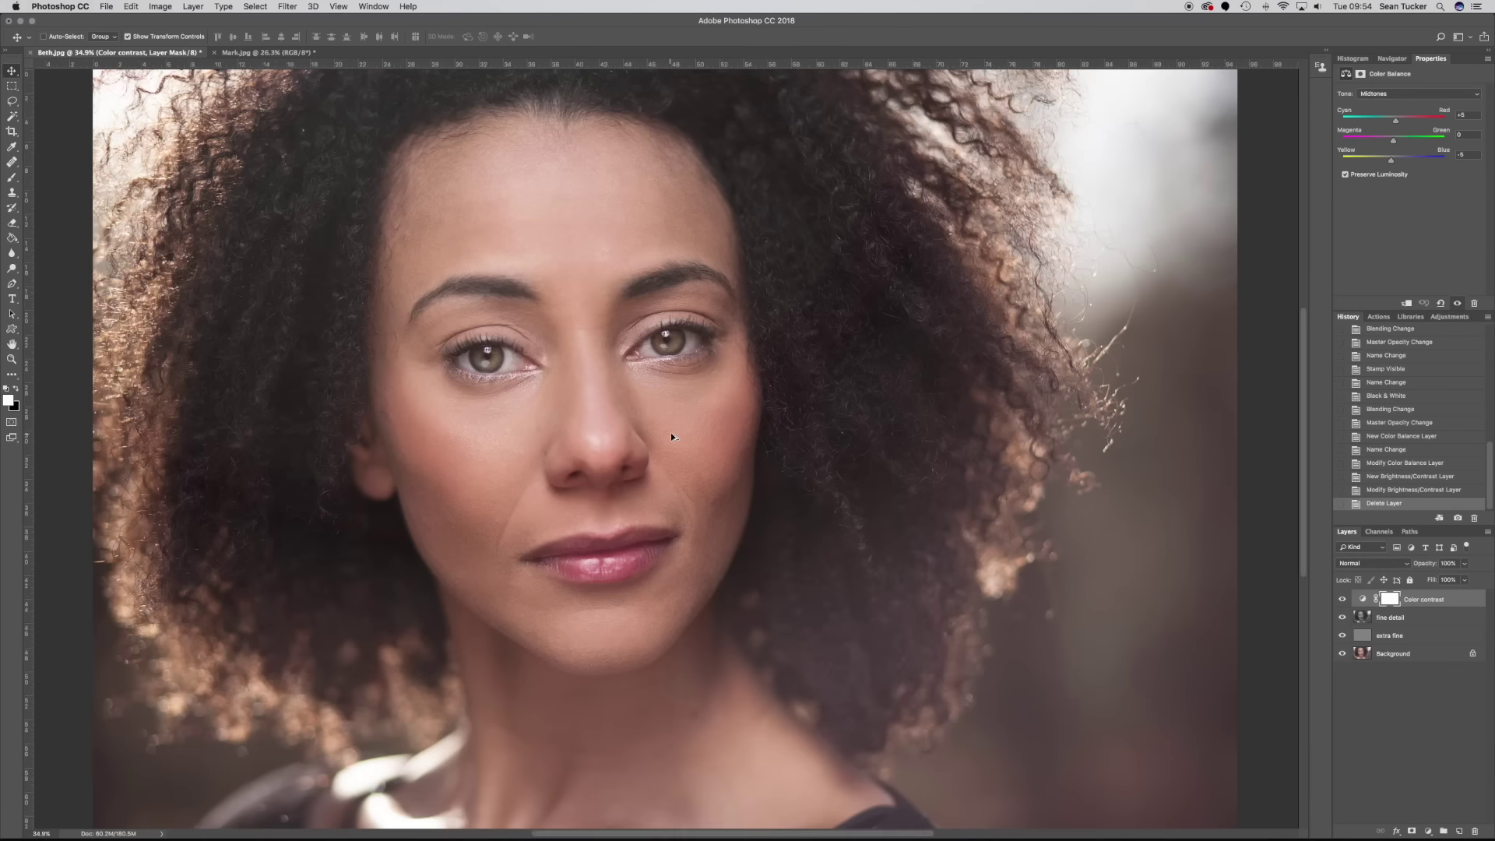
scroll(671, 434, down, 4)
scroll(672, 440, up, 4)
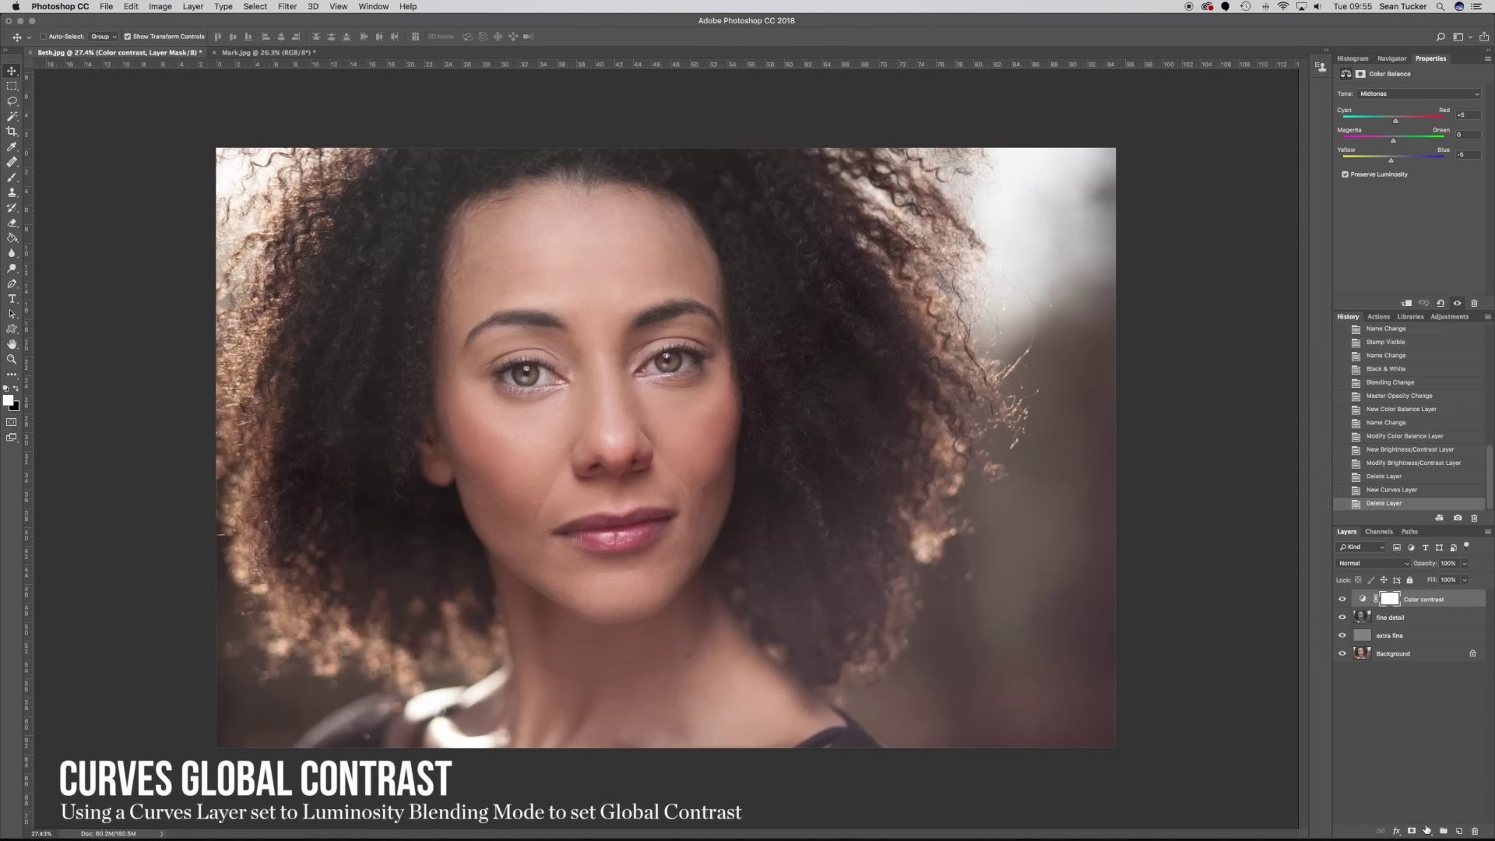
click(1428, 831)
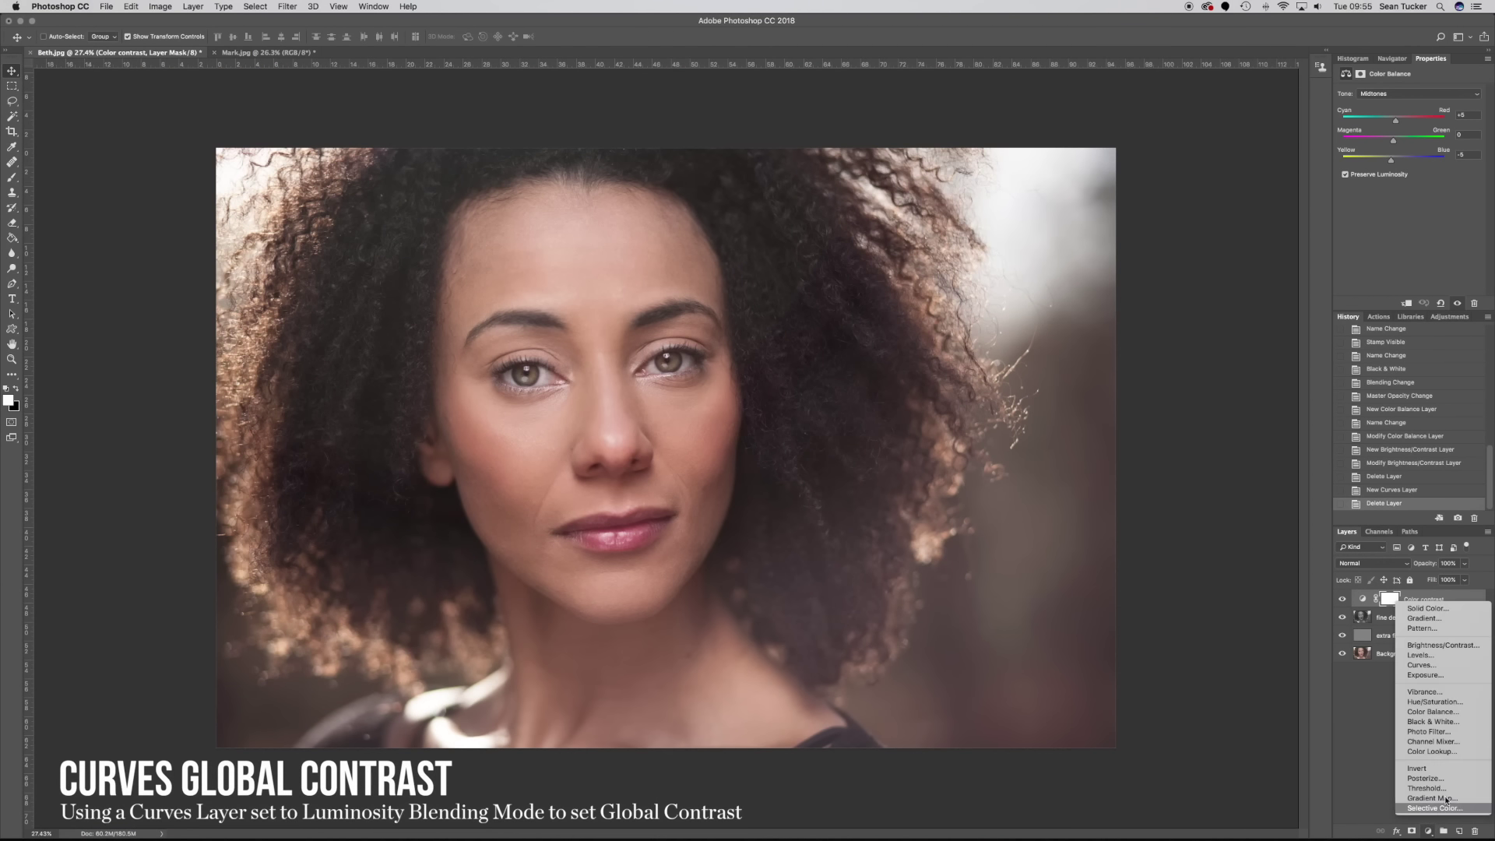
click(1420, 665)
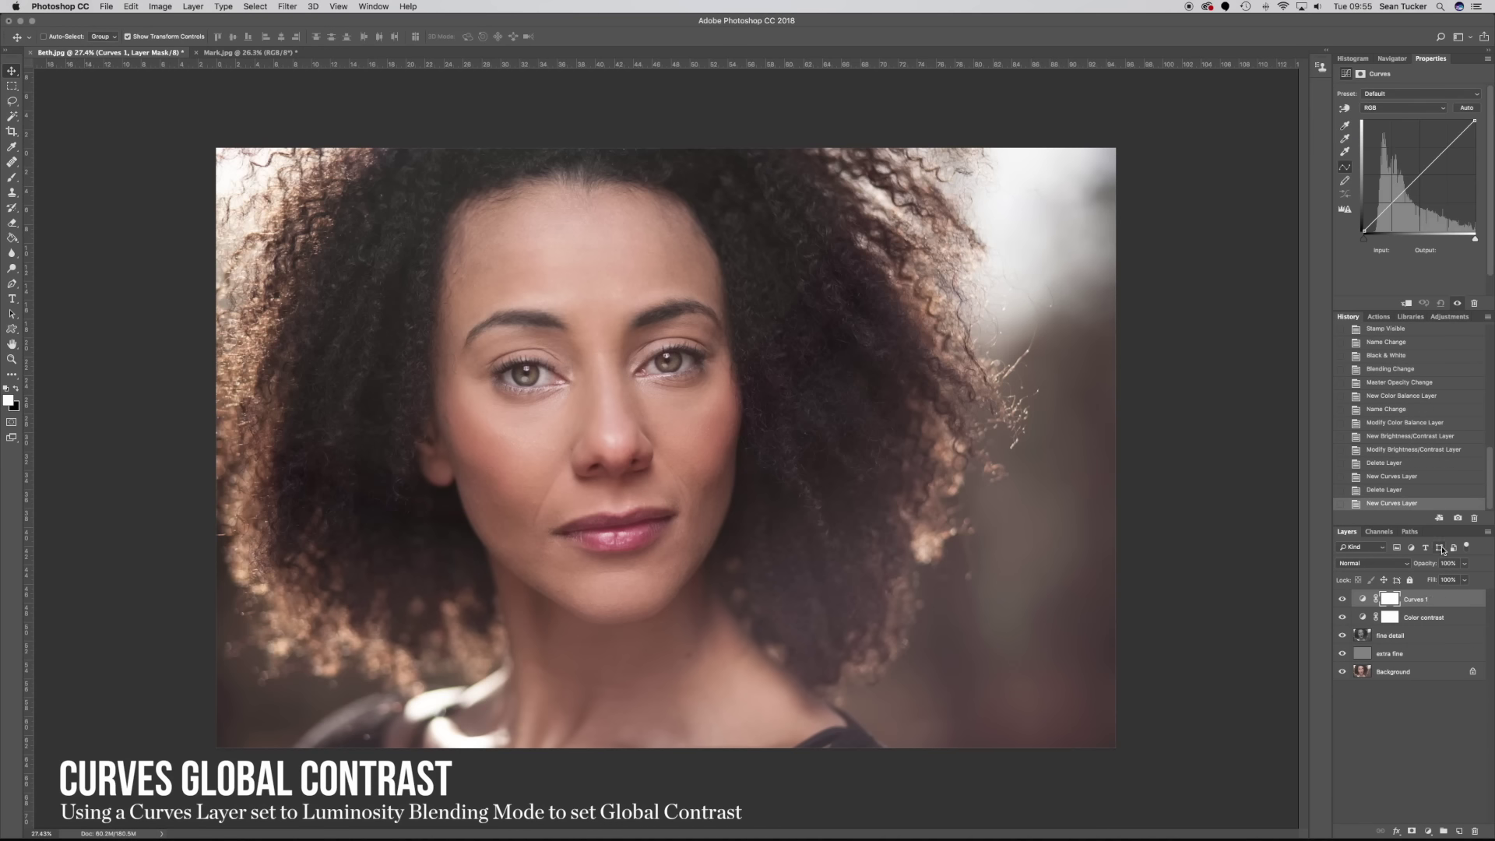
click(1422, 600)
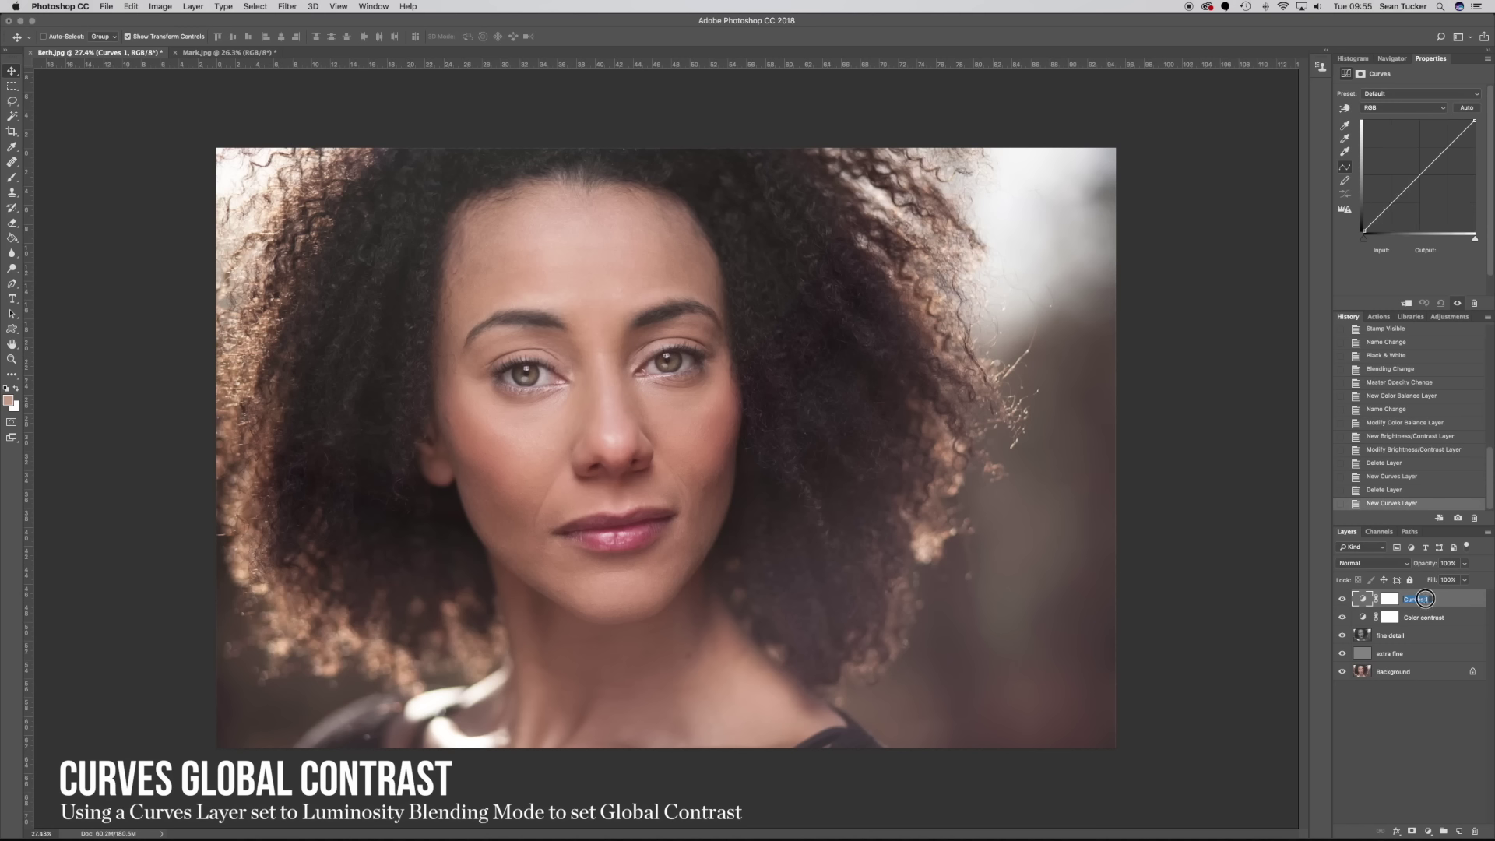
click(1429, 599)
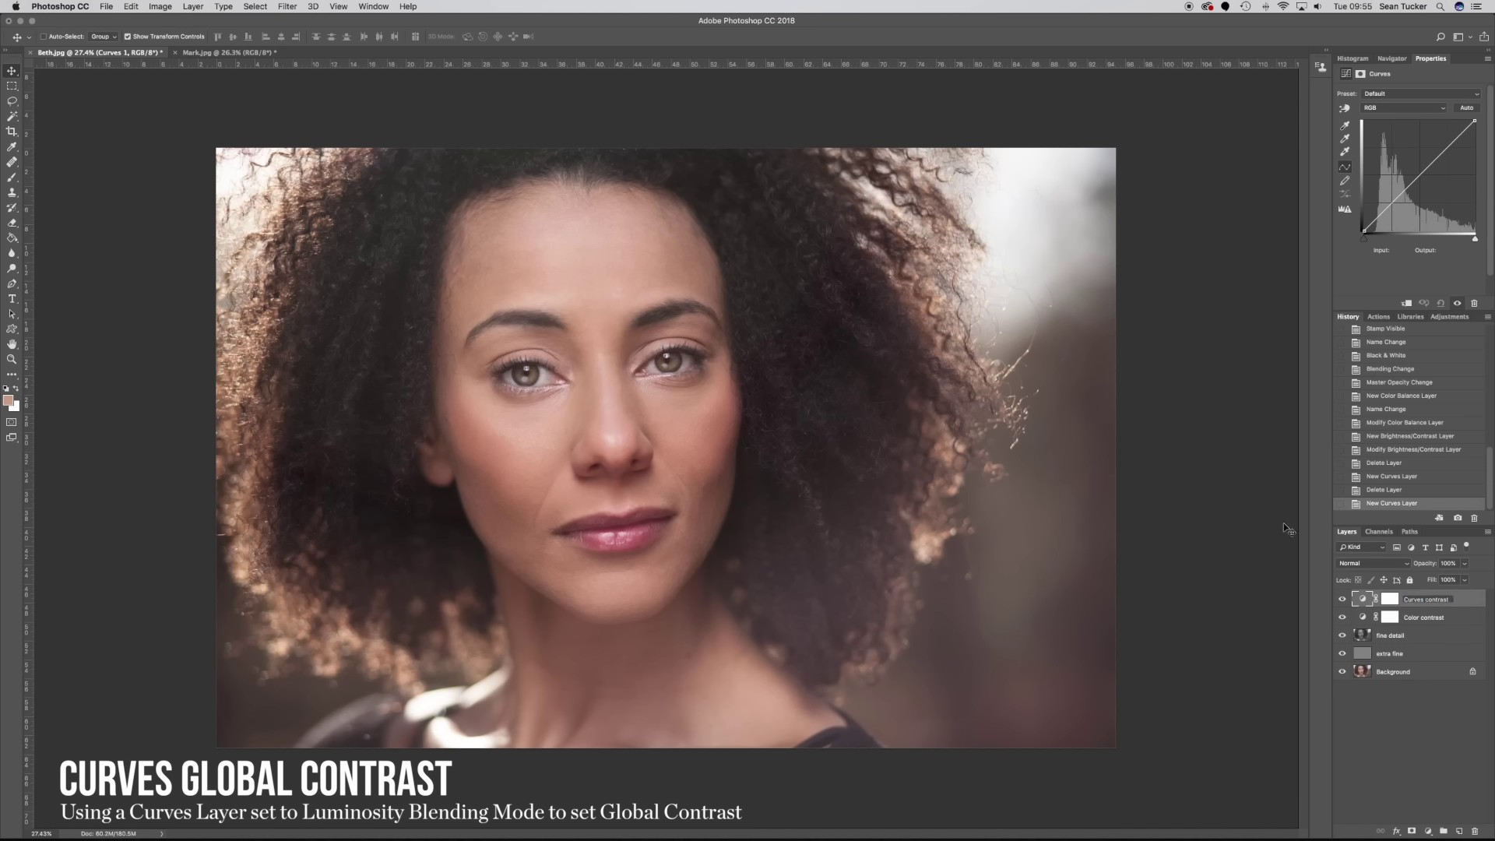
key(Return)
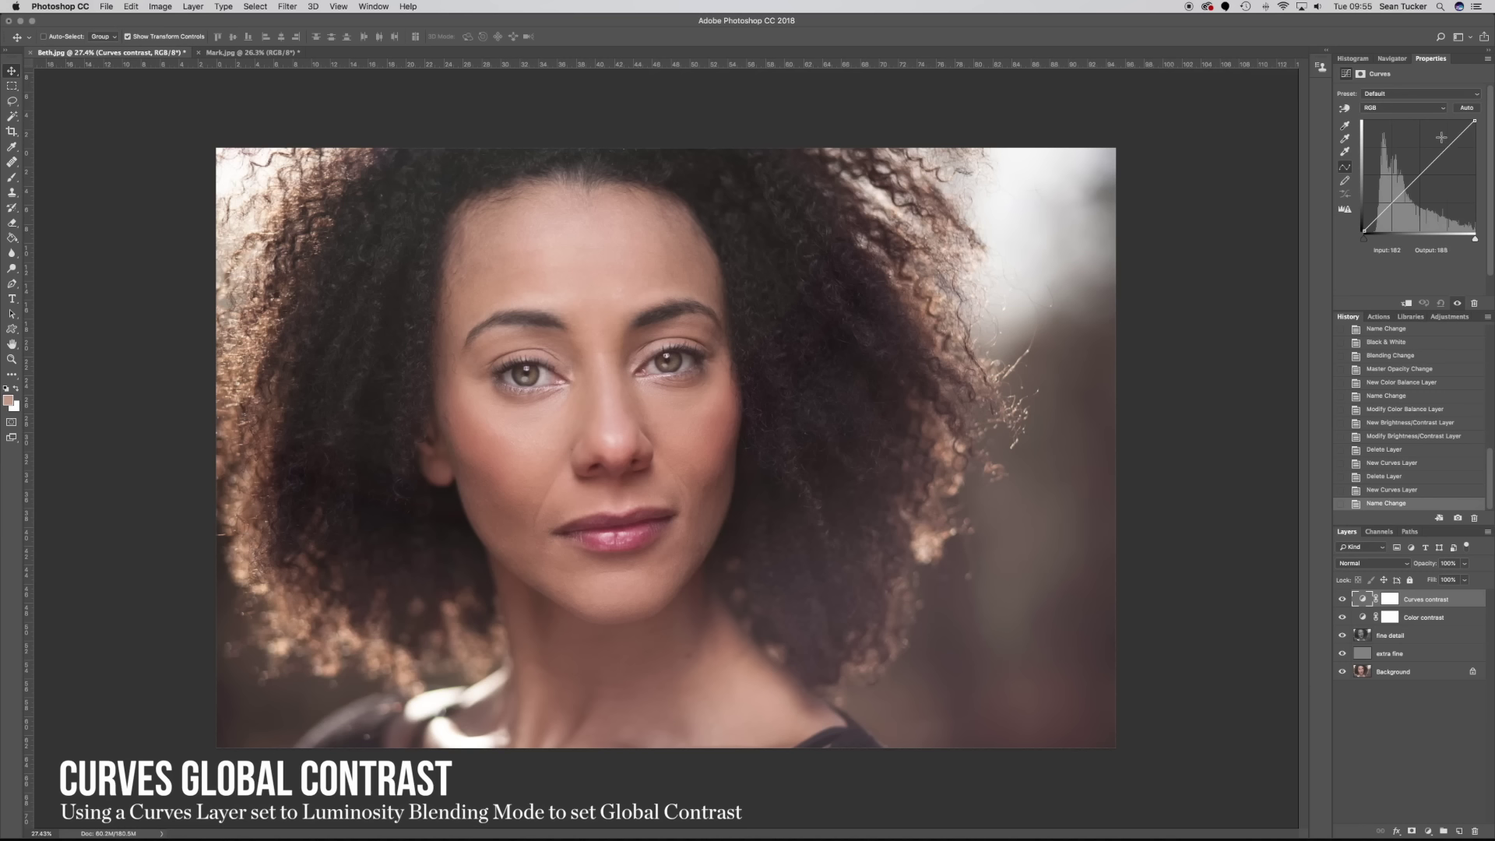
Bend the Curves contrast layer into a strong S-curve and set its blend mode to Luminosity.
drag(1451, 145, 1444, 140)
drag(1391, 194, 1398, 209)
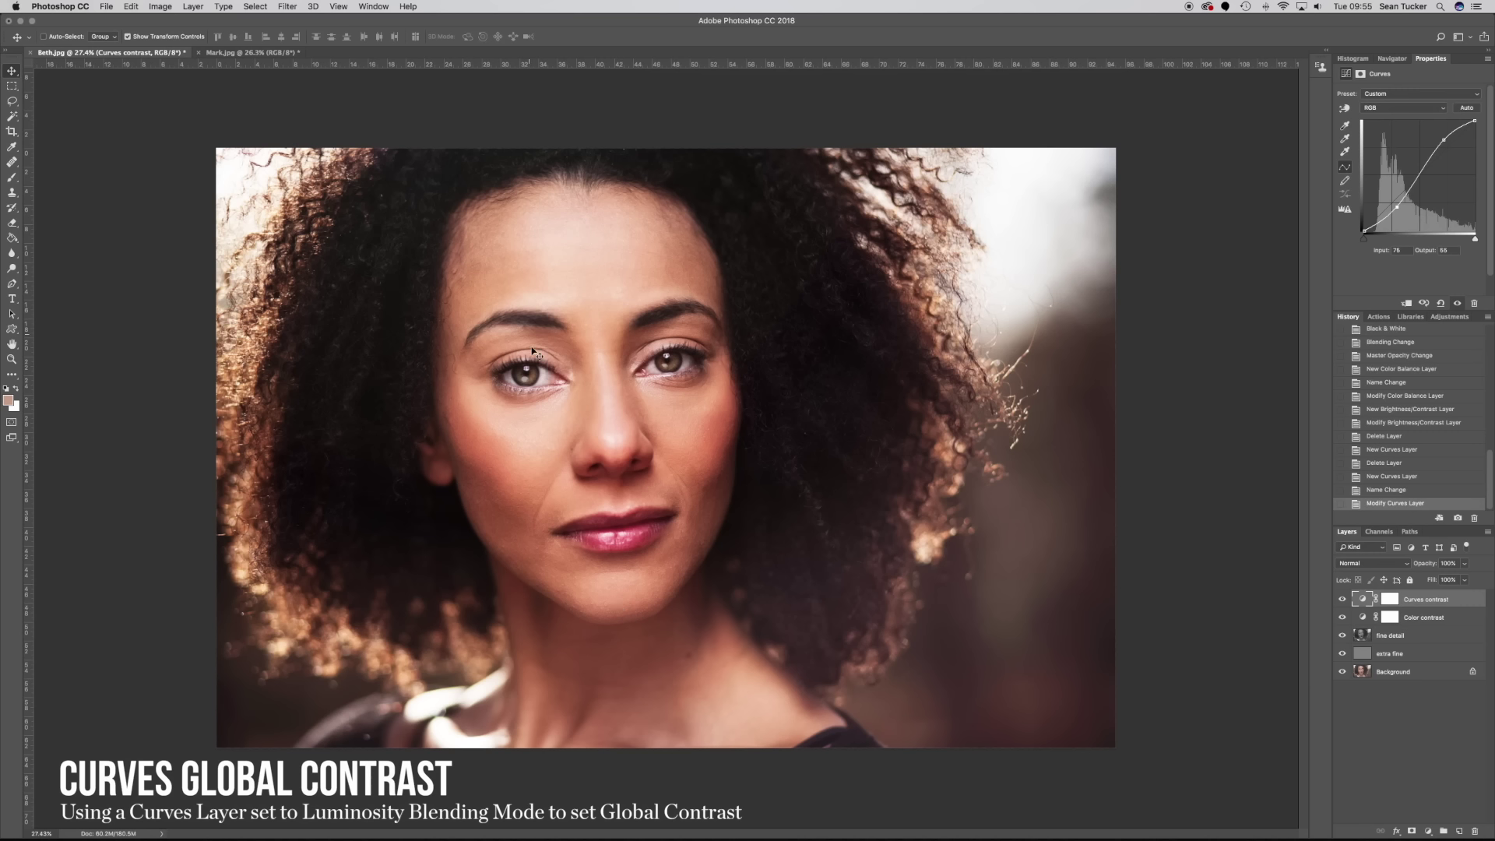
click(1368, 563)
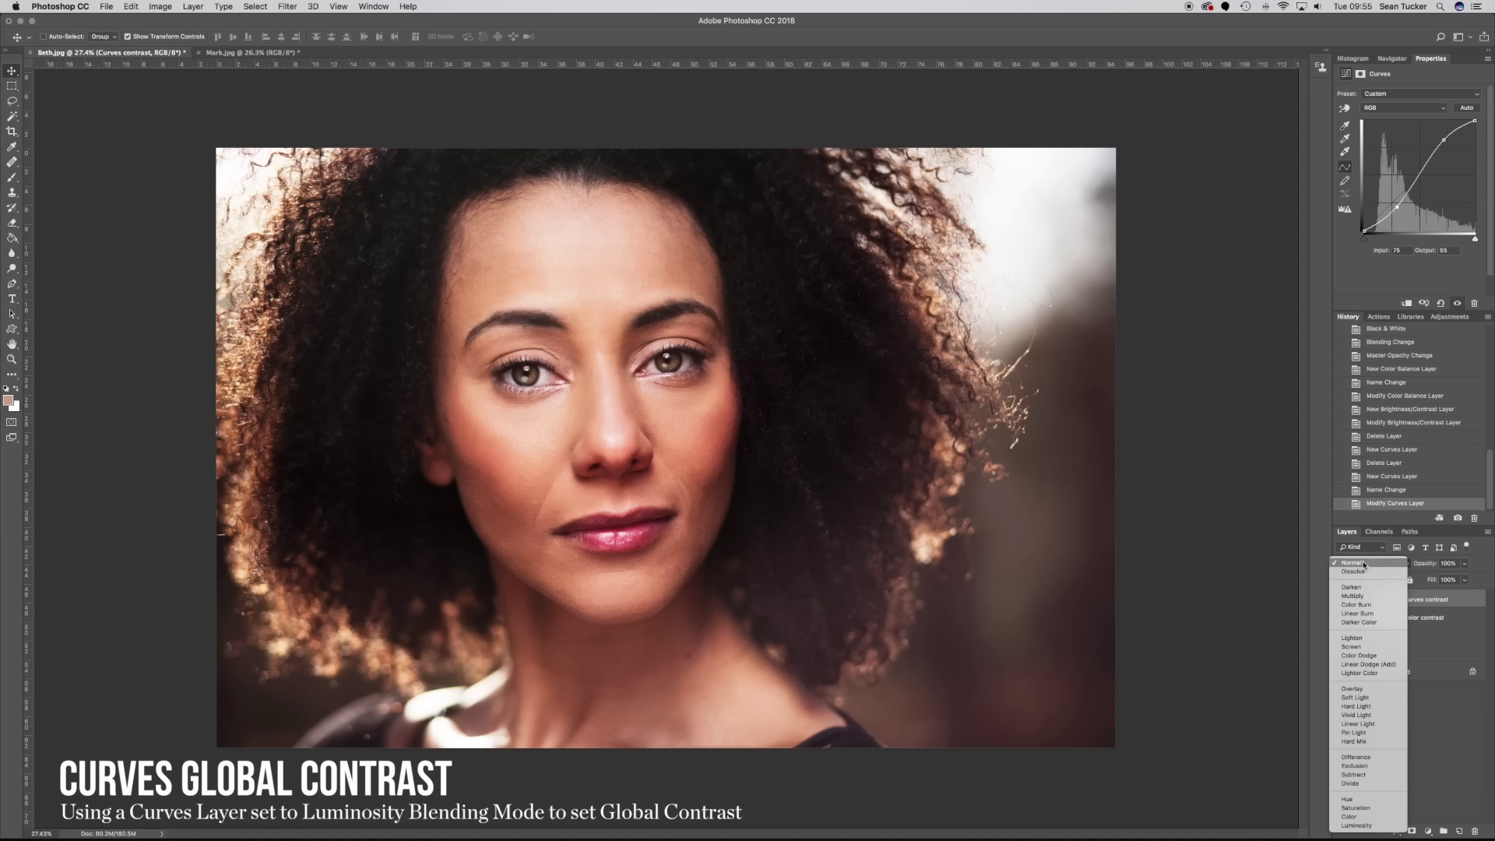
click(1375, 825)
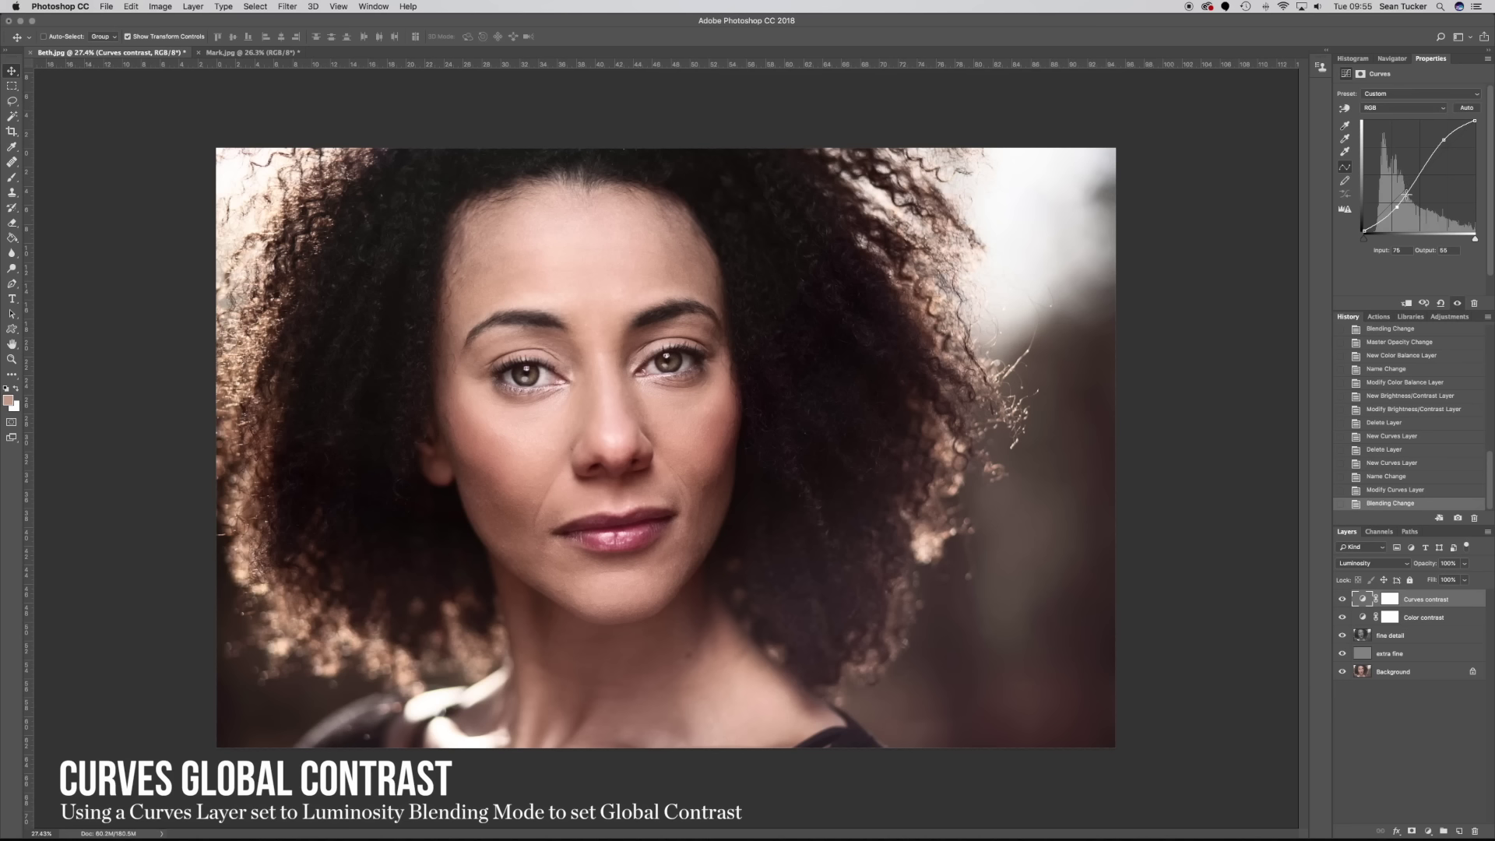
Remove both points from the S-curve and place new ones near the diagonal at inputs 192 and 65.
drag(1397, 209, 1428, 267)
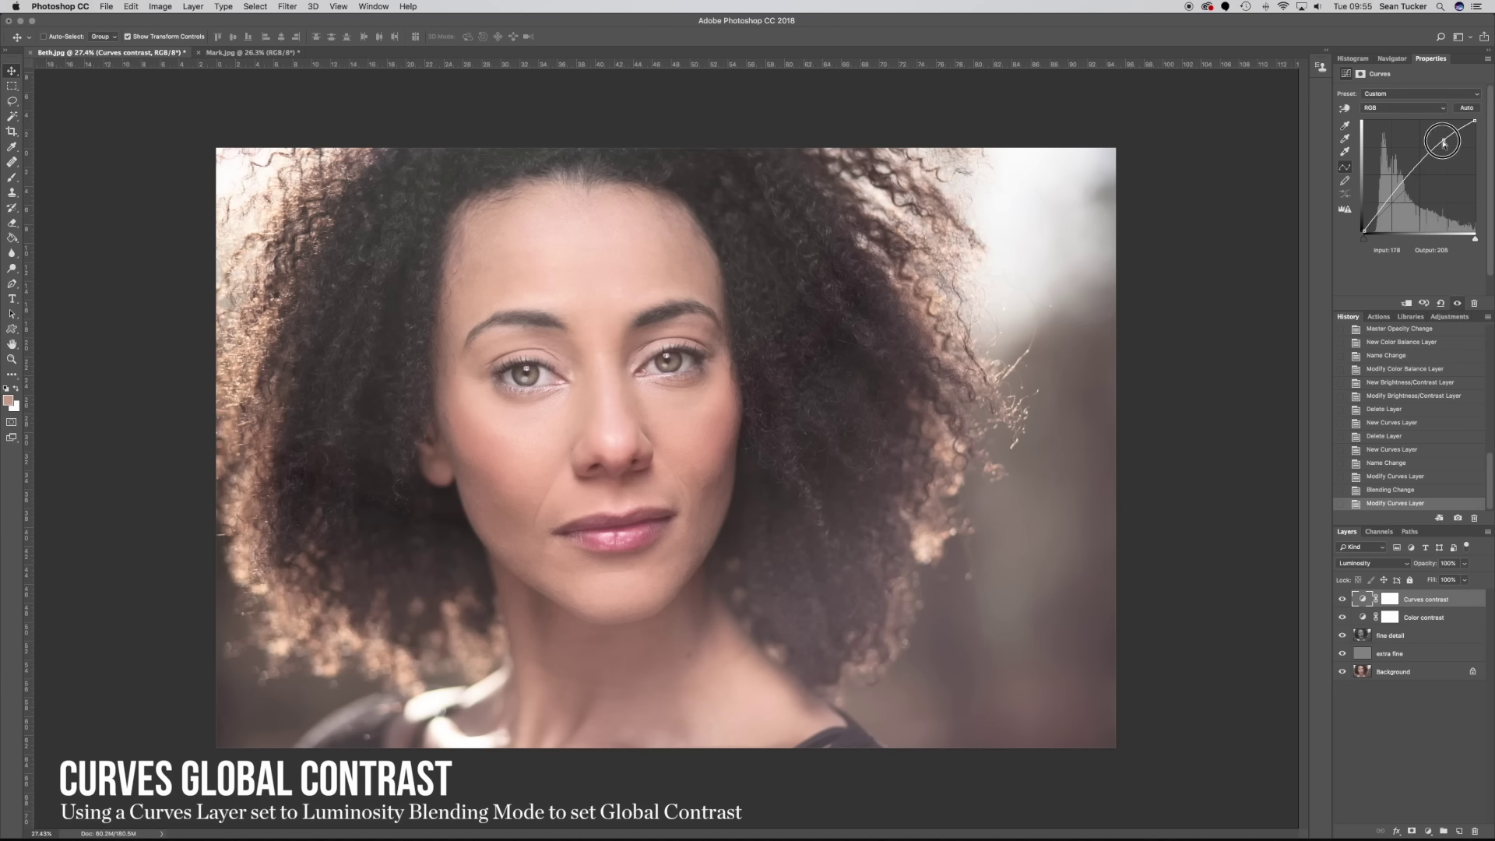
drag(1443, 140, 1483, 263)
click(1446, 147)
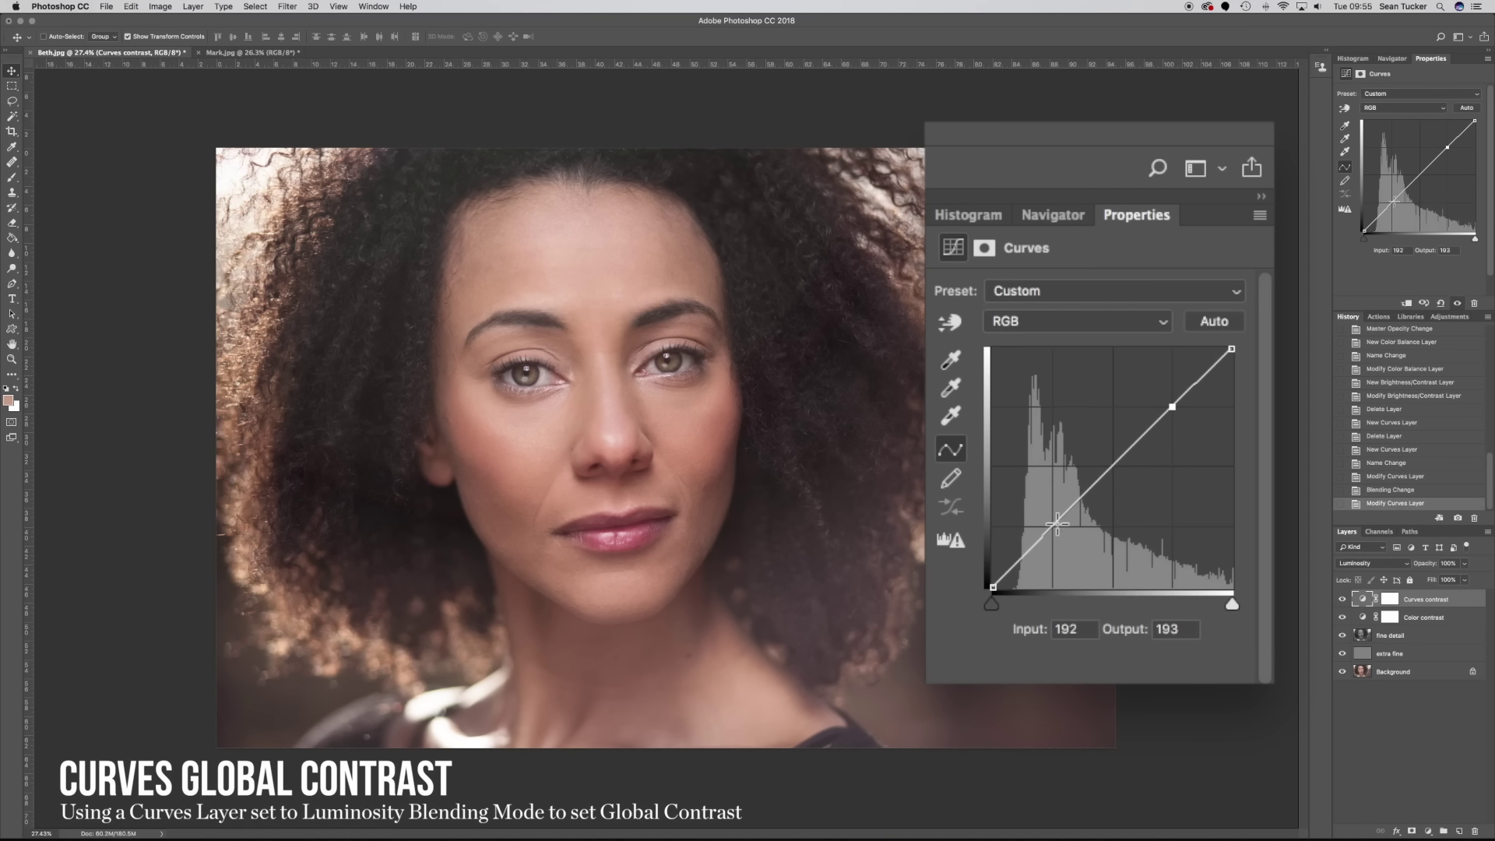
click(1391, 204)
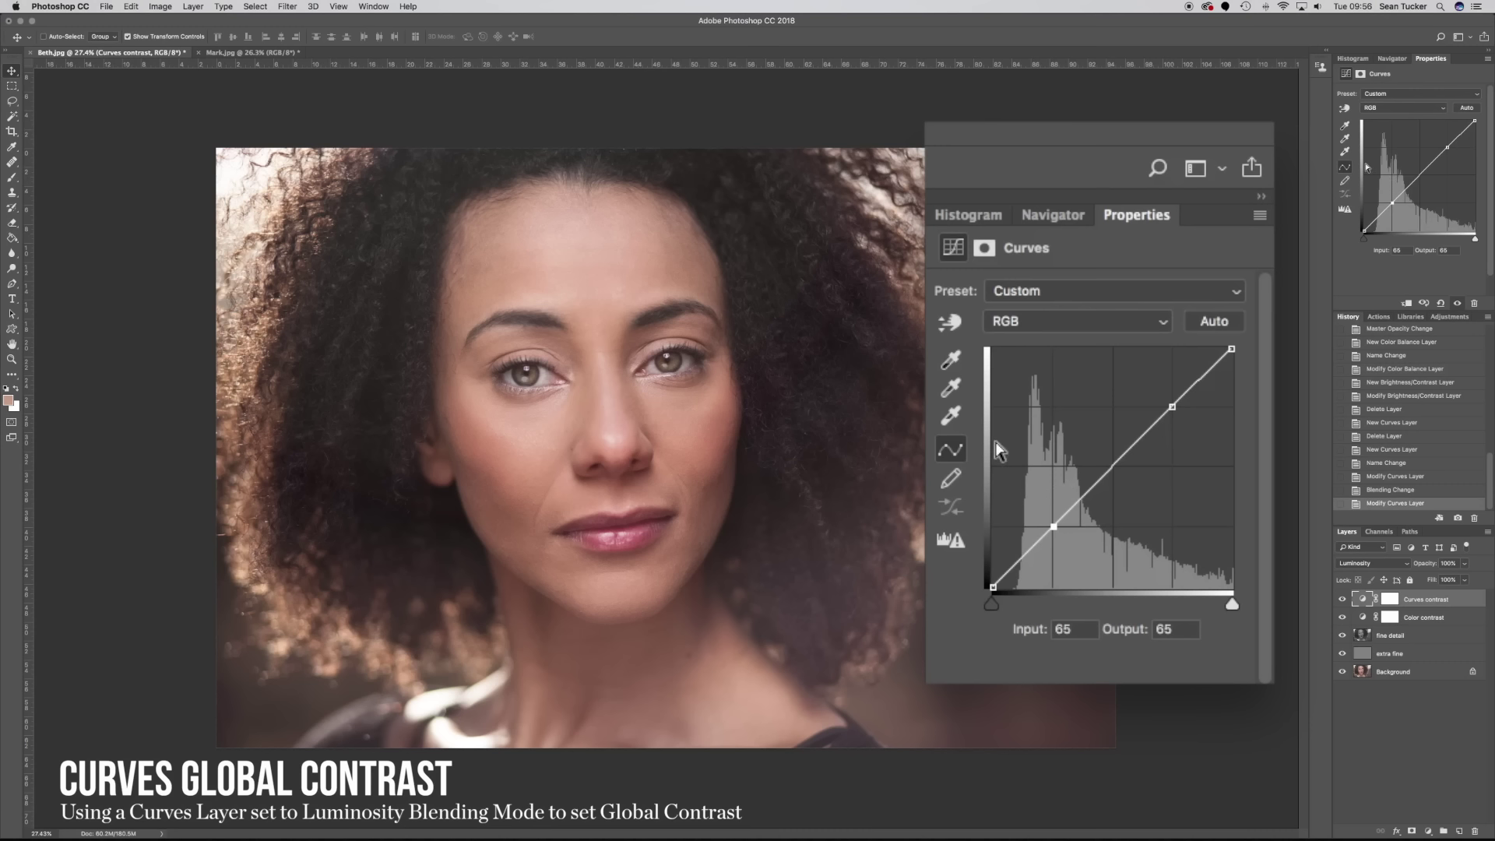
Try lifting the curve's shadow point to input 62, output 91, and undo the change.
click(1054, 526)
drag(1053, 526, 1051, 502)
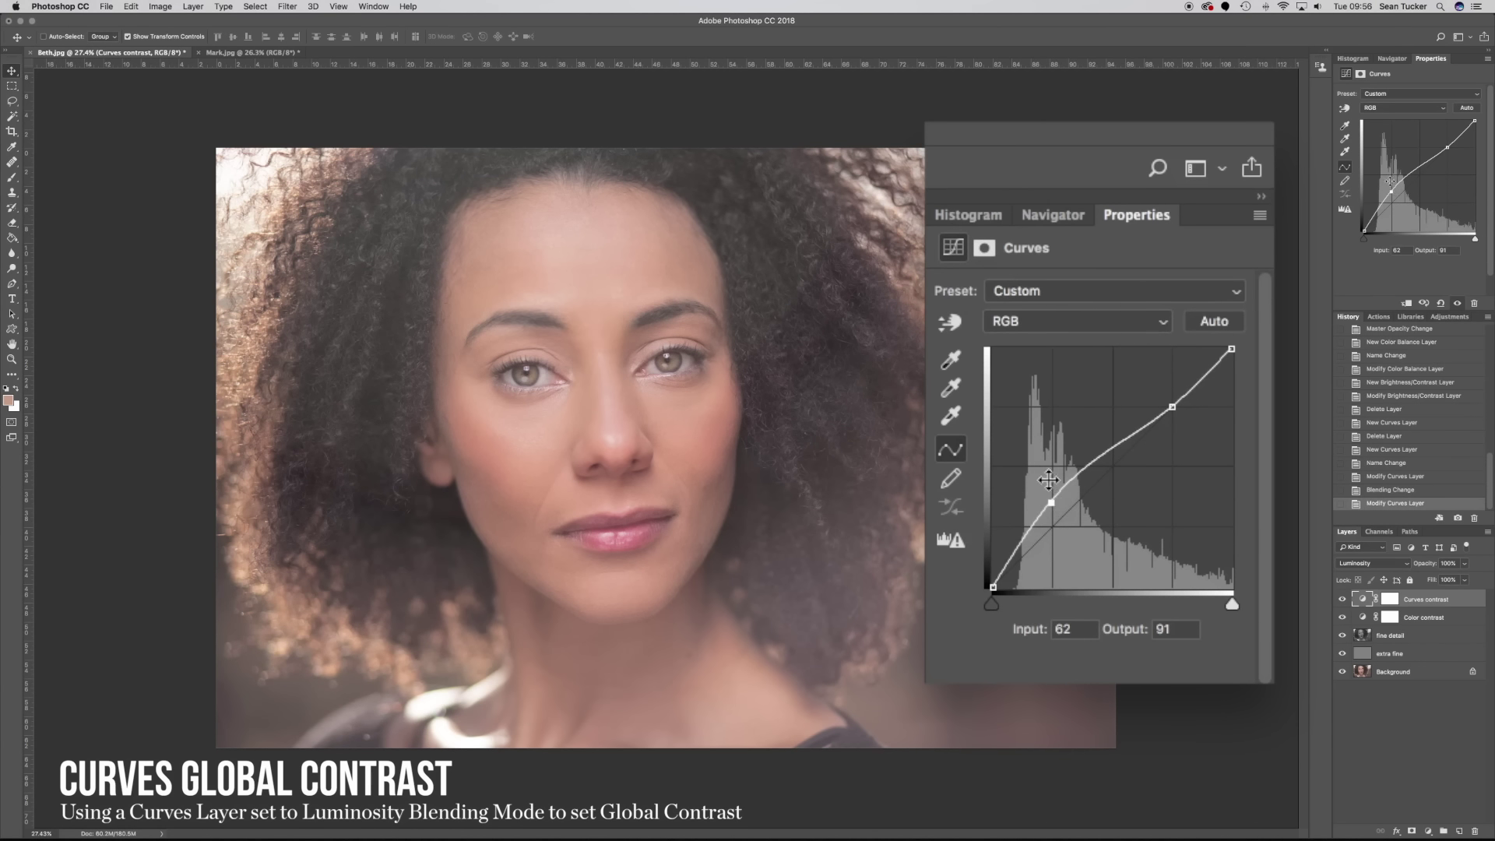
key(ctrl+z)
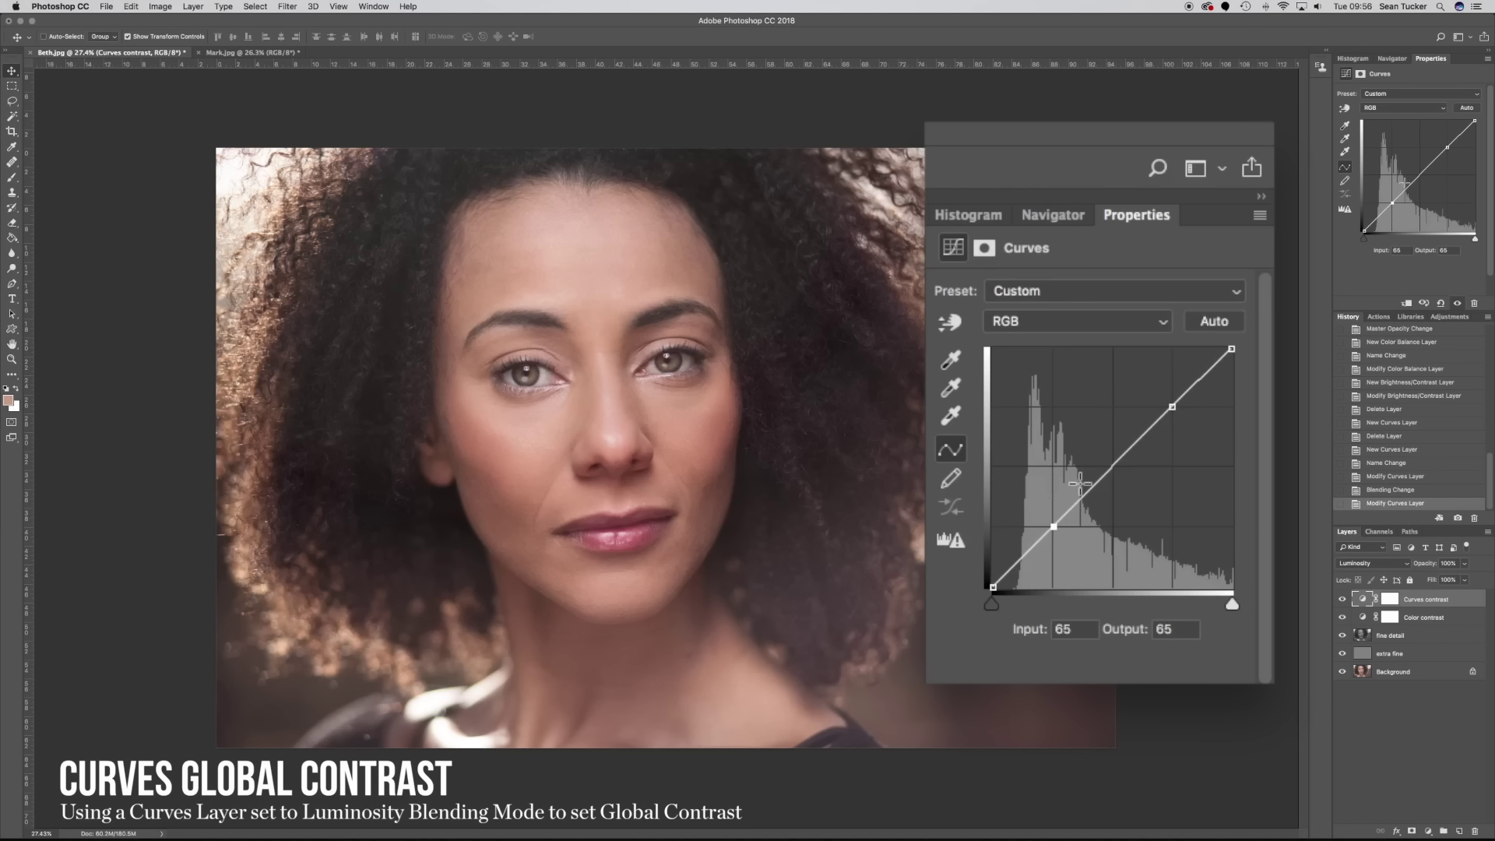
Anchor the curve's midpoint, lower the shadow point to input 65, output 58, and raise the highlight point to input 189, output 198.
click(1118, 461)
drag(1054, 527, 1053, 532)
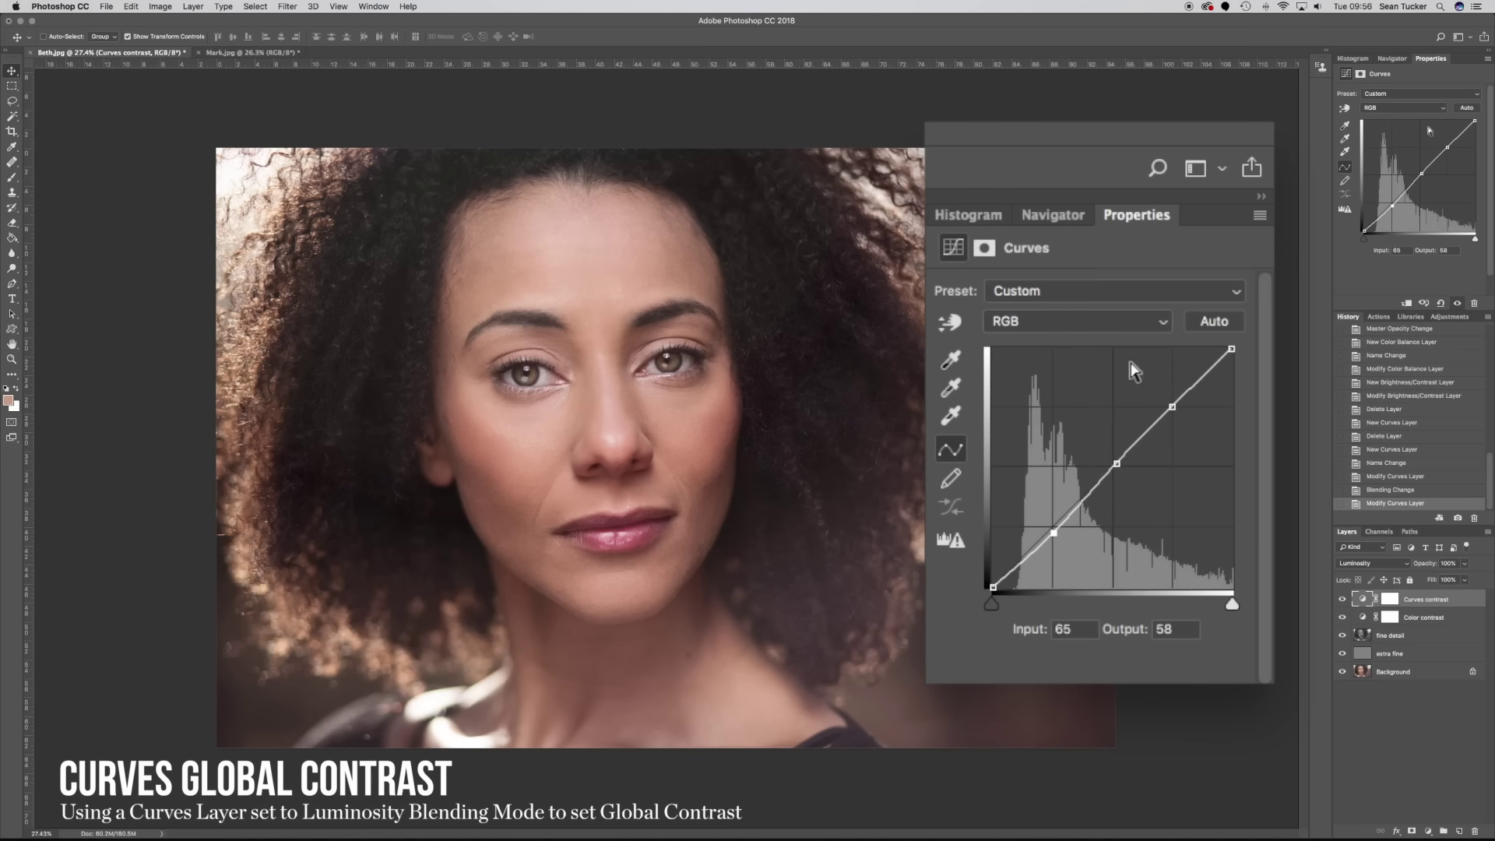
drag(1171, 406, 1170, 401)
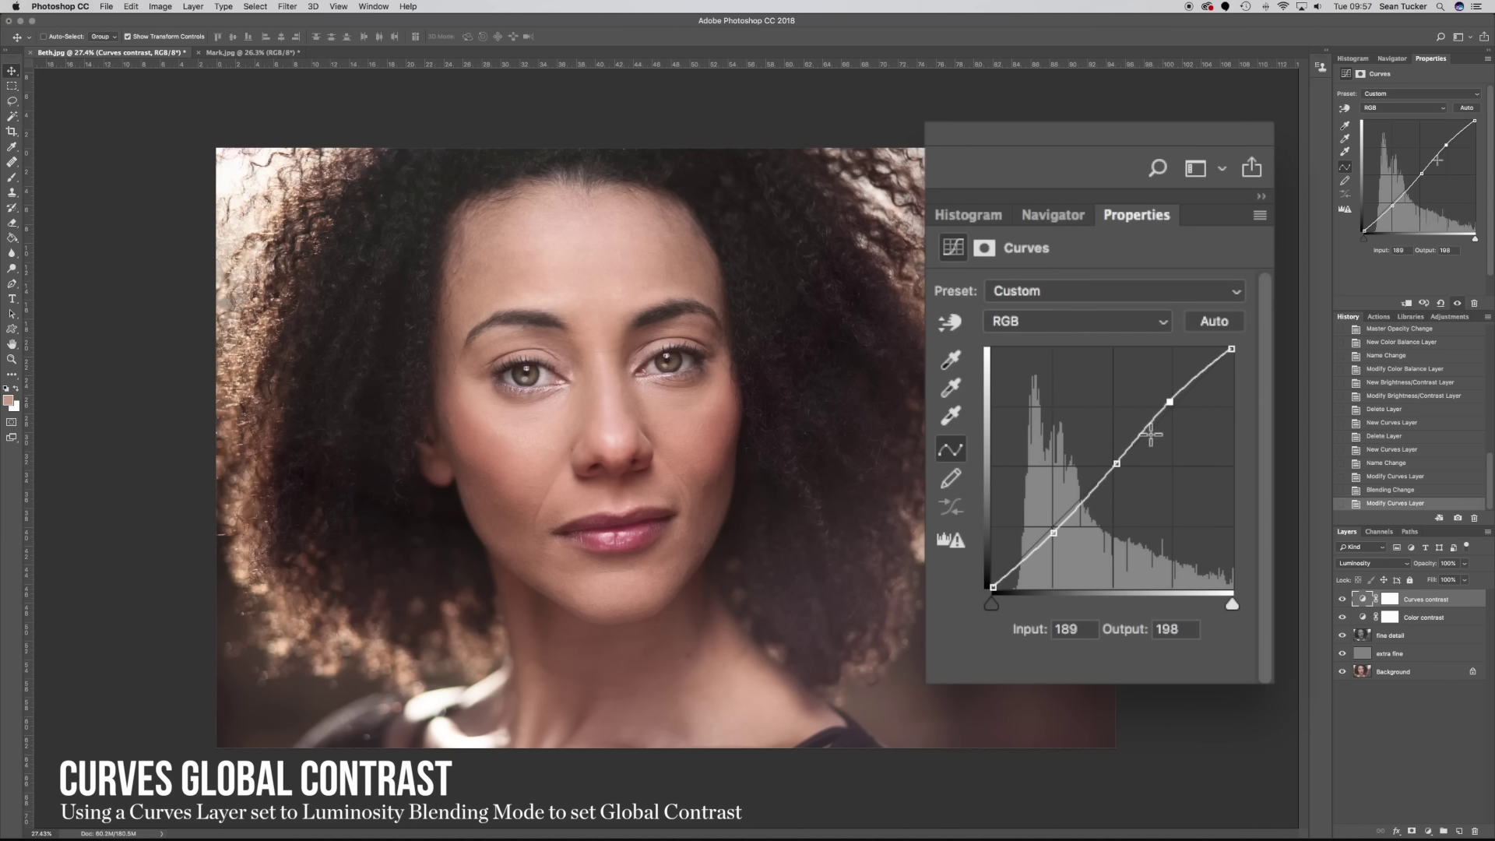
Set the curve's midpoint to input 123, output 125, and compare the portrait with and without the Curves contrast layer.
click(1116, 465)
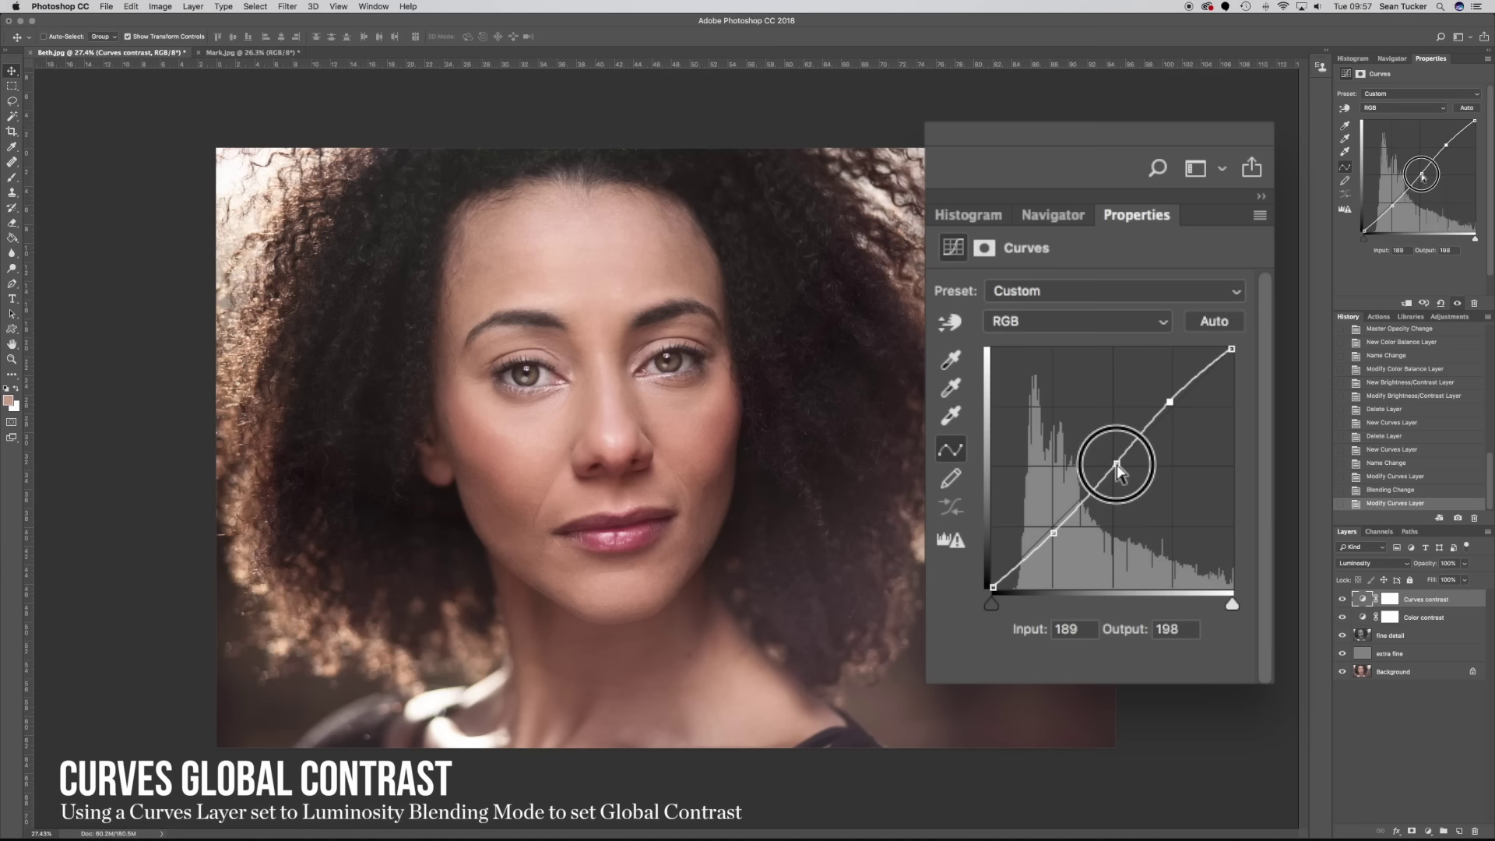
drag(1118, 469, 1118, 470)
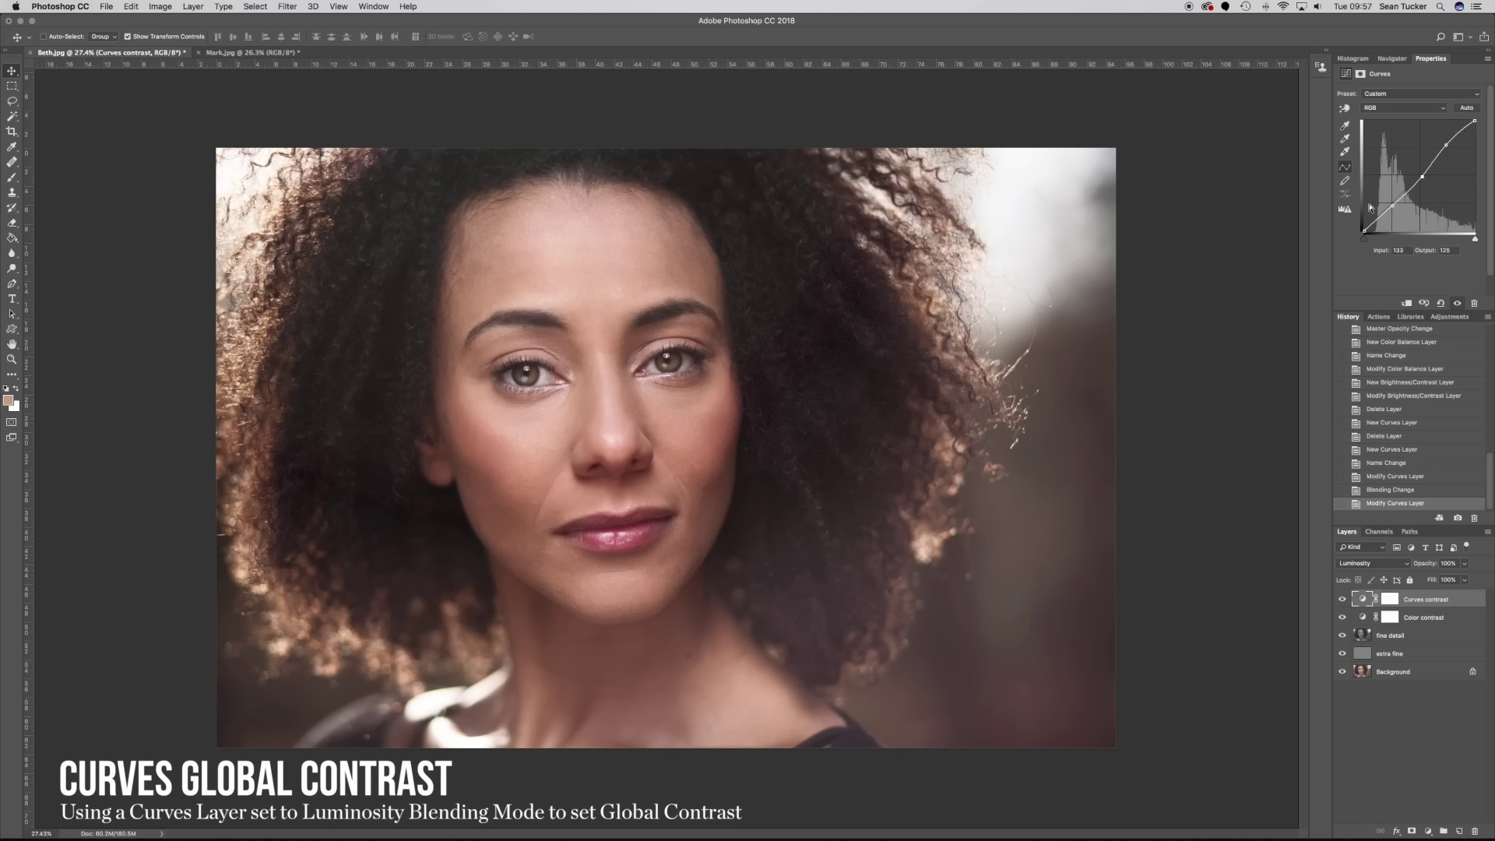
click(1341, 599)
click(1342, 600)
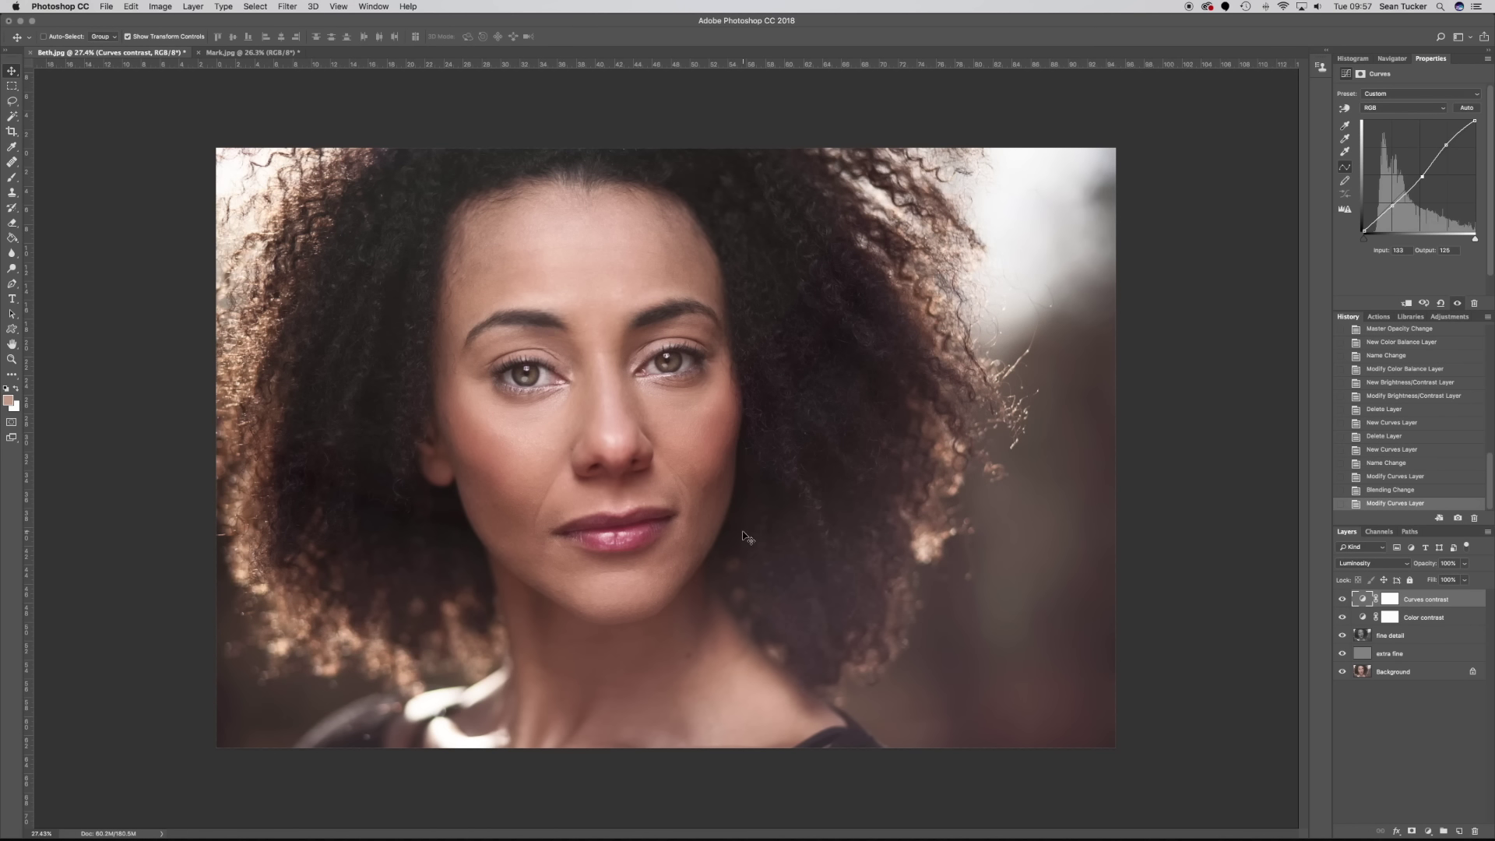
click(1341, 600)
Add a Levels adjustment layer above the Curves contrast layer and rename it Levels contrast.
click(1429, 832)
click(1437, 666)
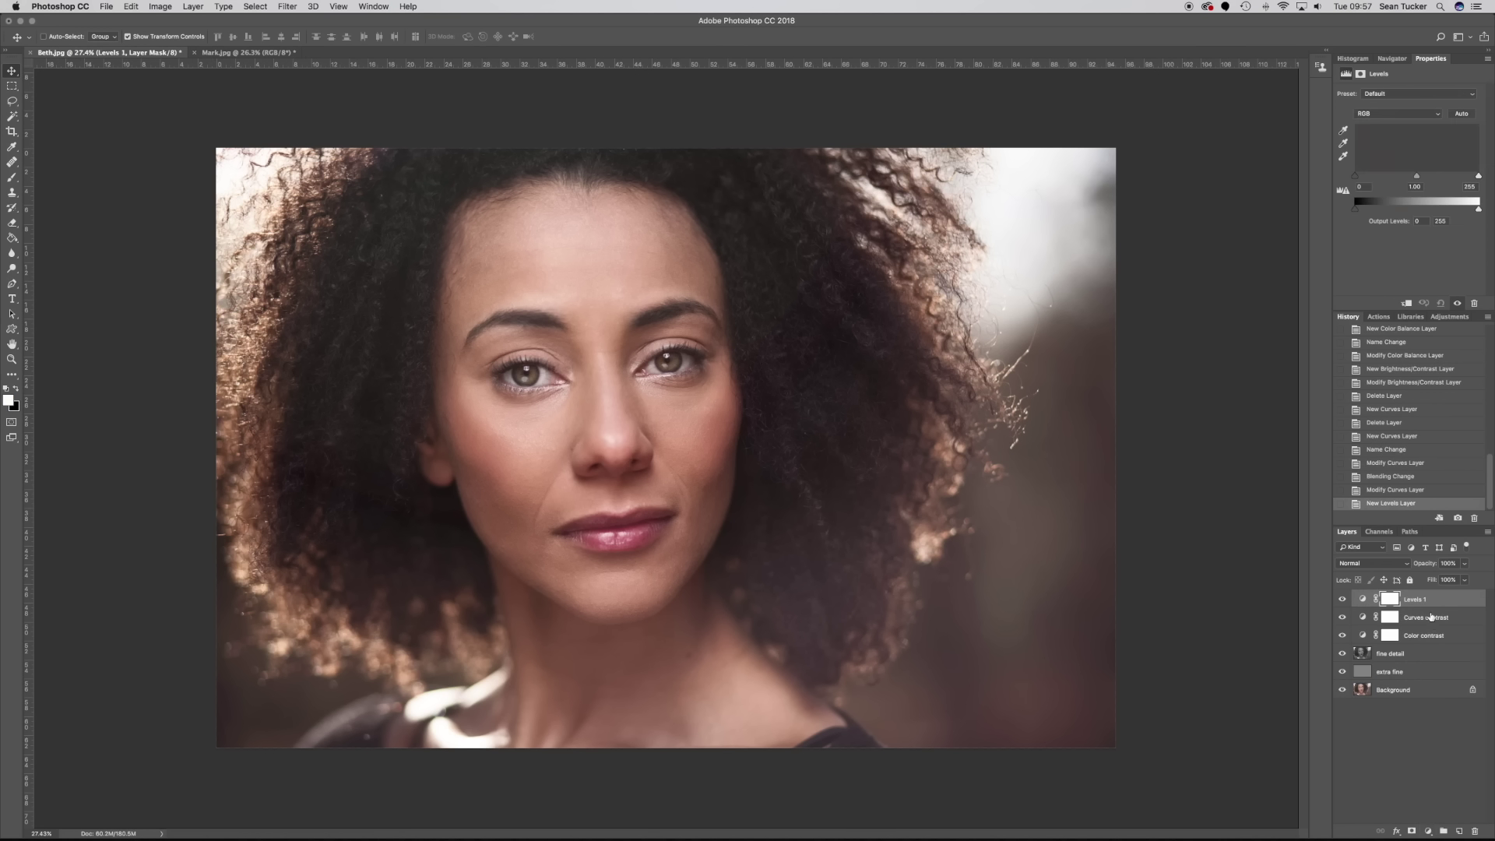
click(1422, 600)
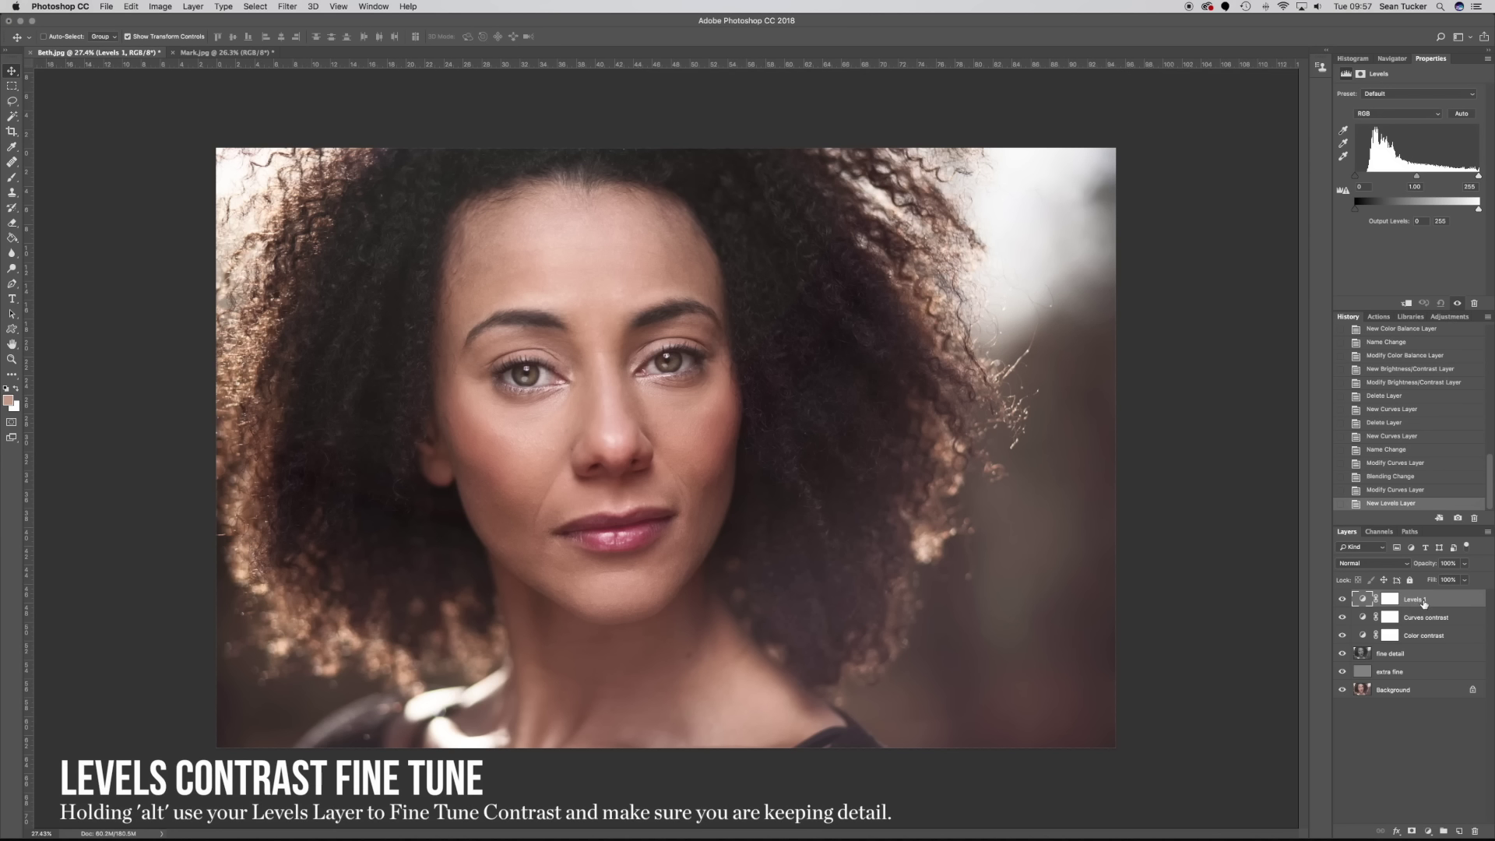
double_click(1424, 601)
click(1463, 603)
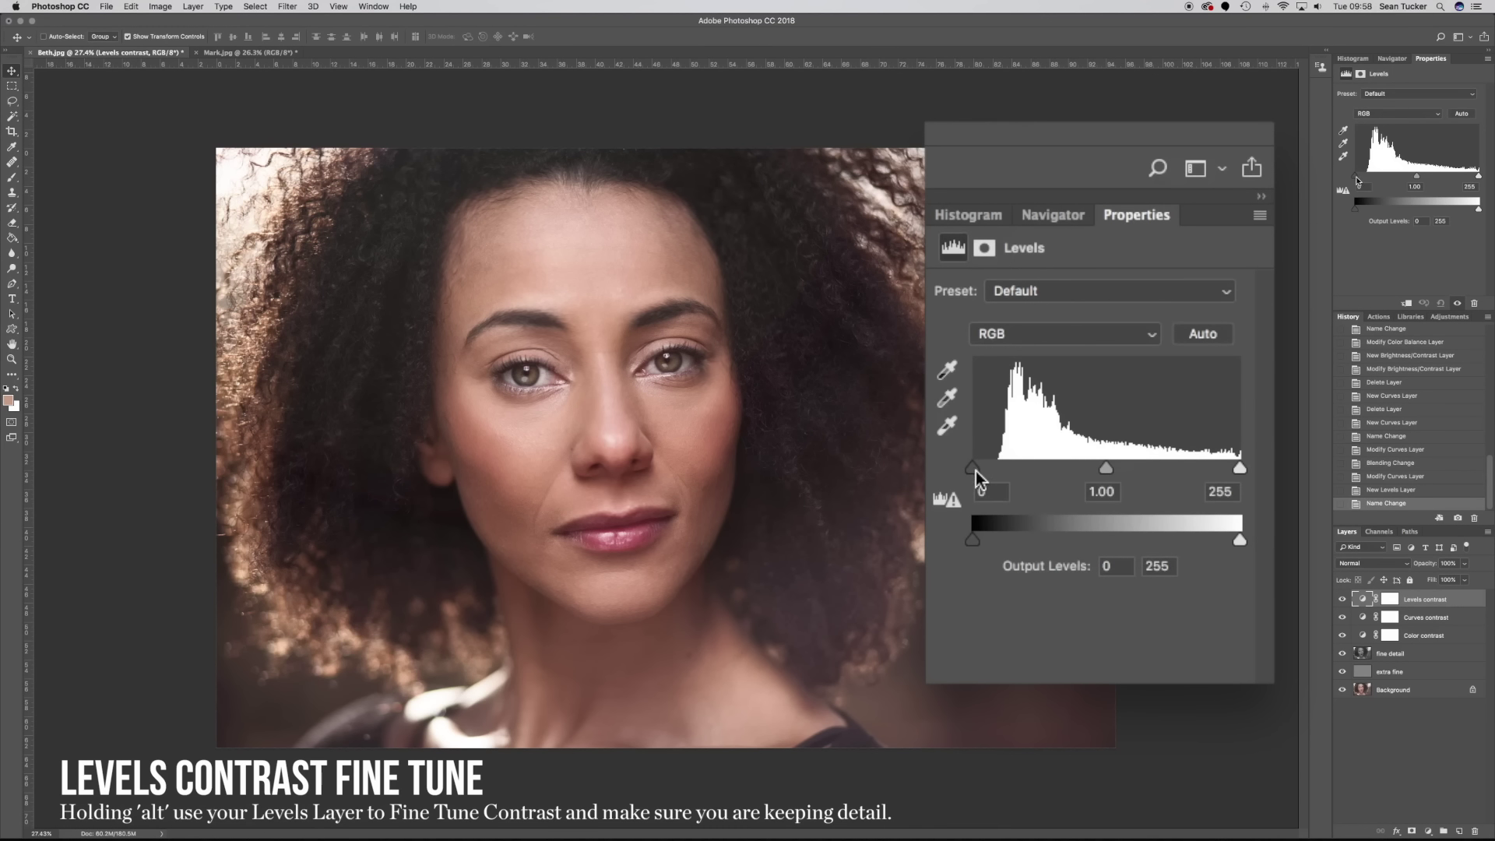
Try Levels midtones at 1.14, black point at 20 and white point at 219, restoring the default each time.
drag(1106, 473, 1098, 464)
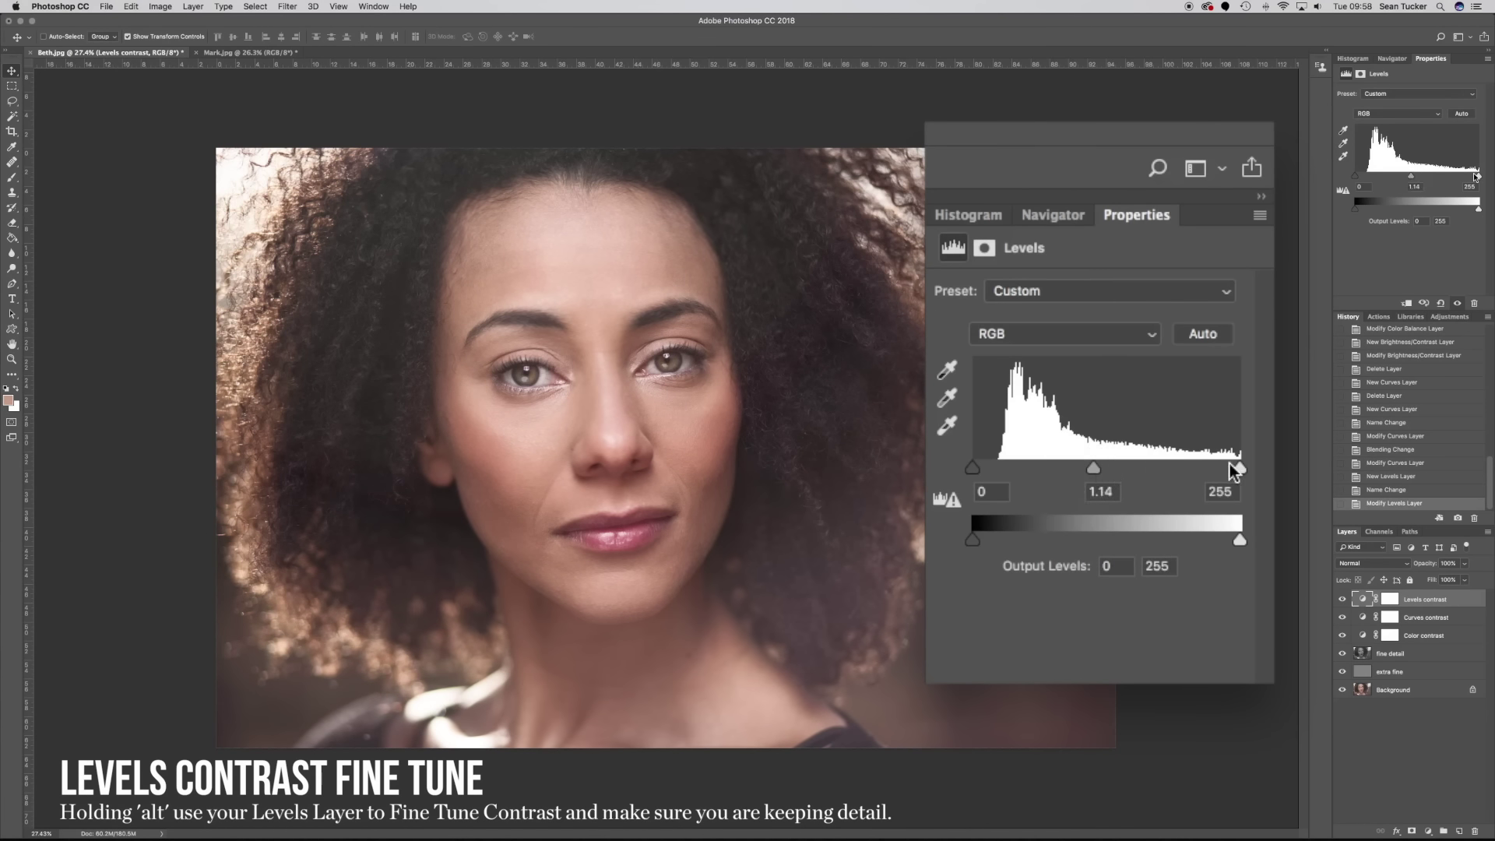
key(super+z)
drag(977, 475, 993, 470)
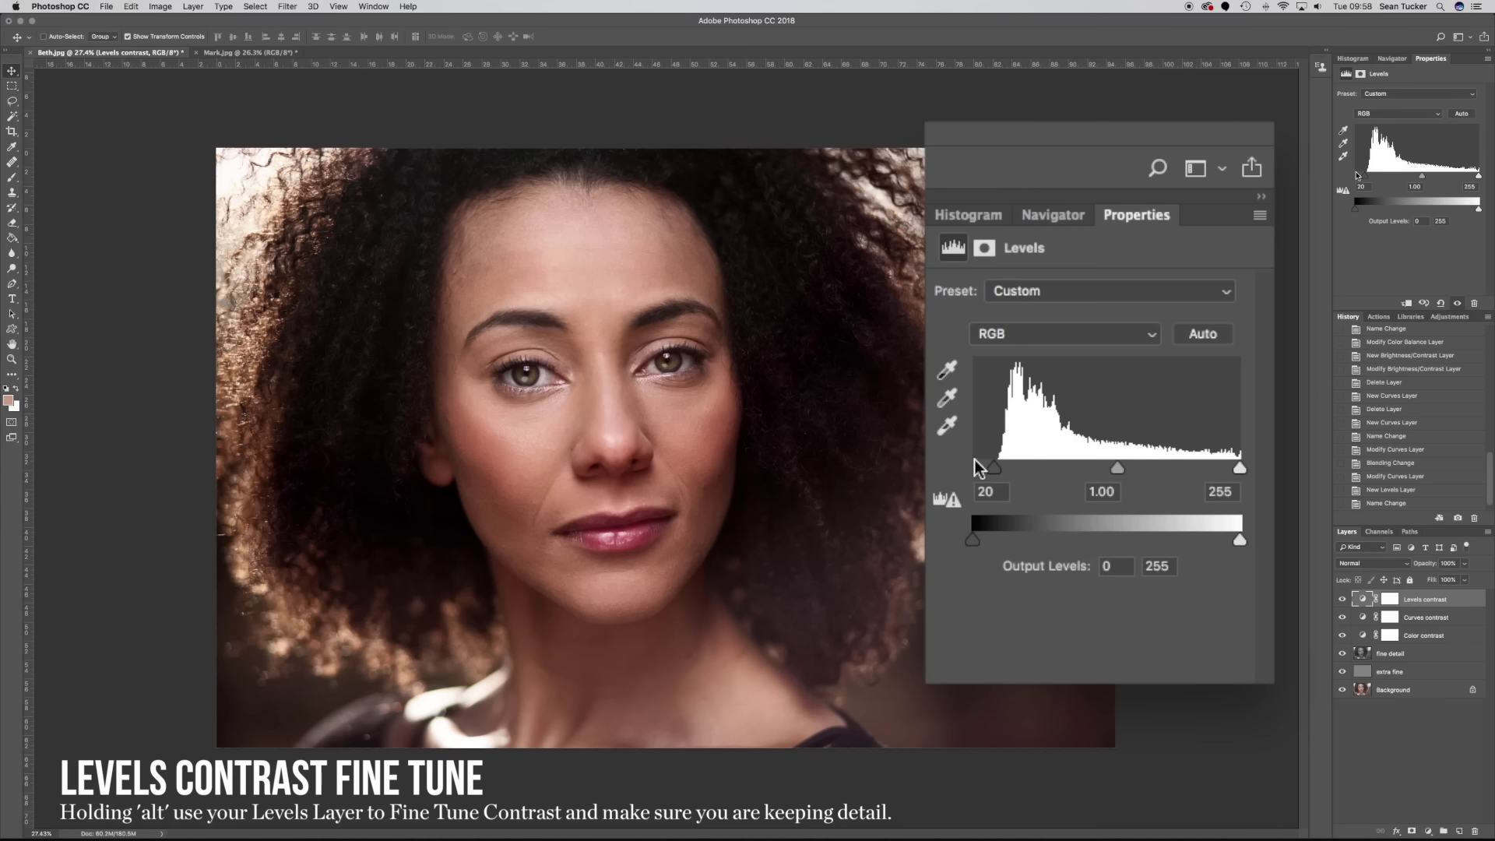
drag(994, 468, 970, 470)
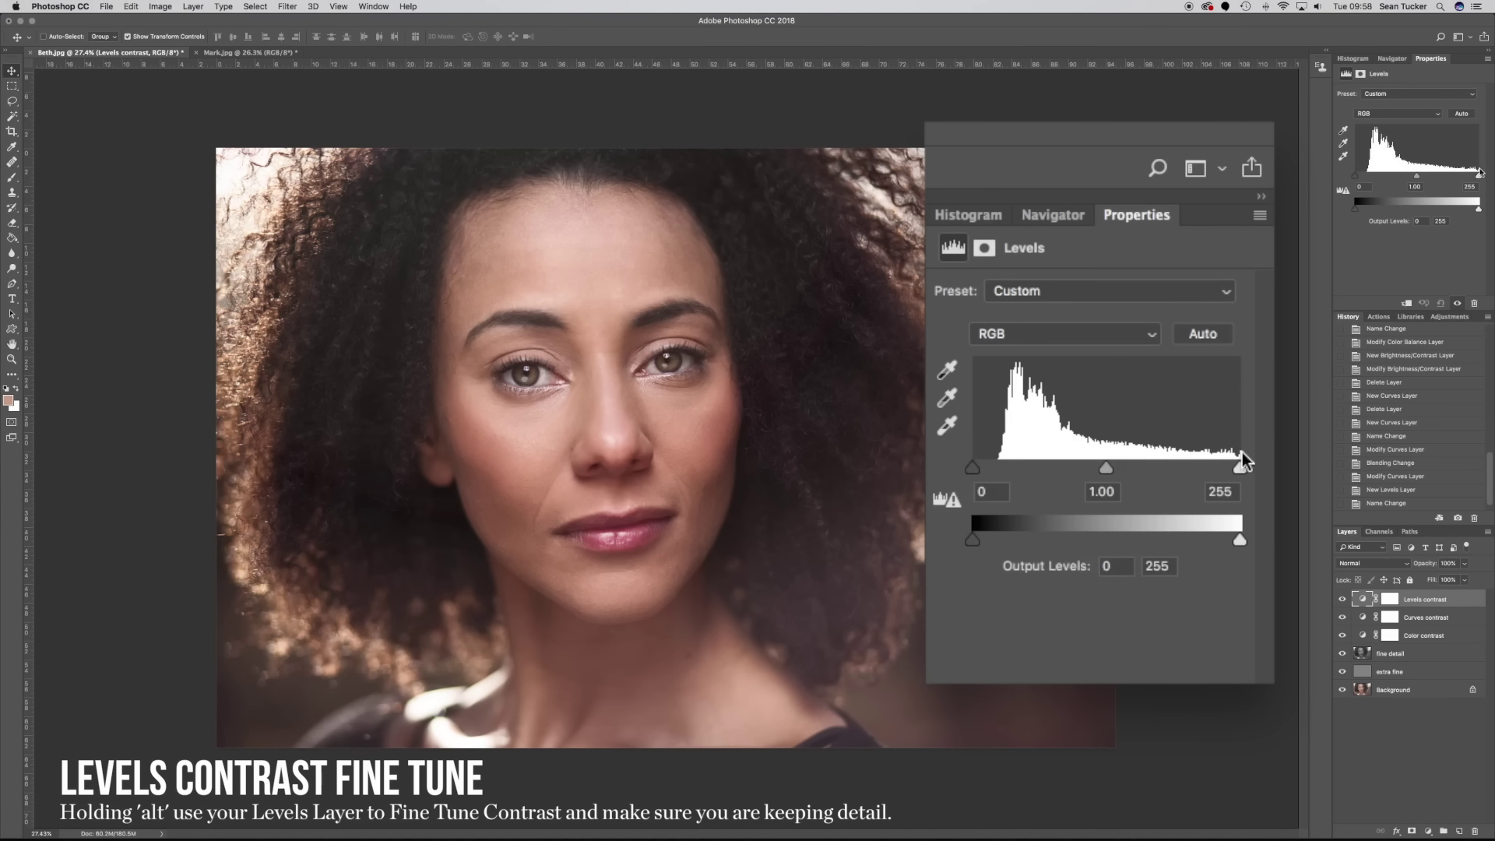
drag(1239, 467, 1202, 469)
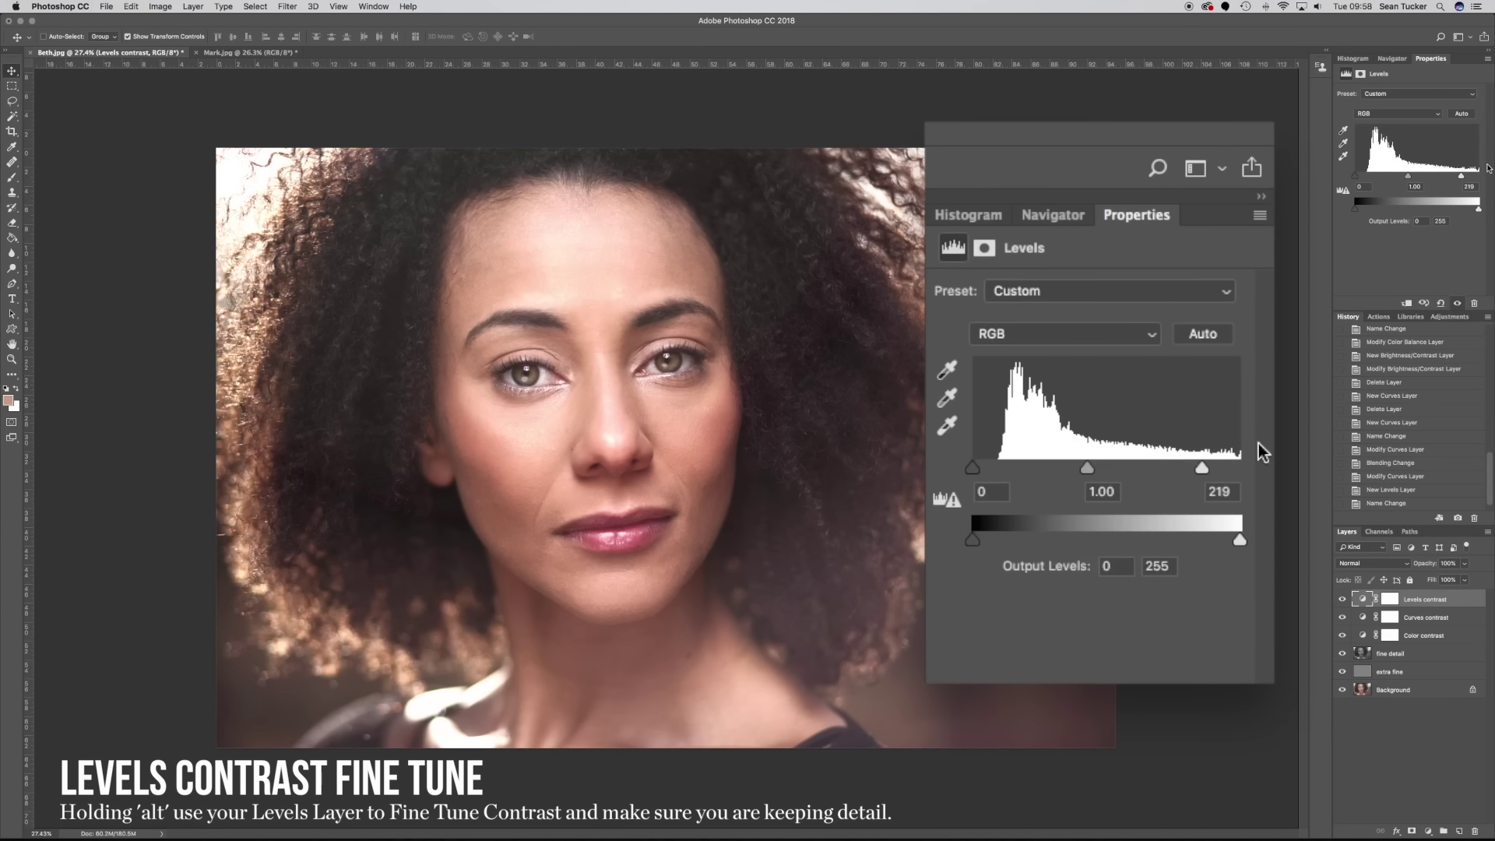
drag(1202, 471, 1261, 477)
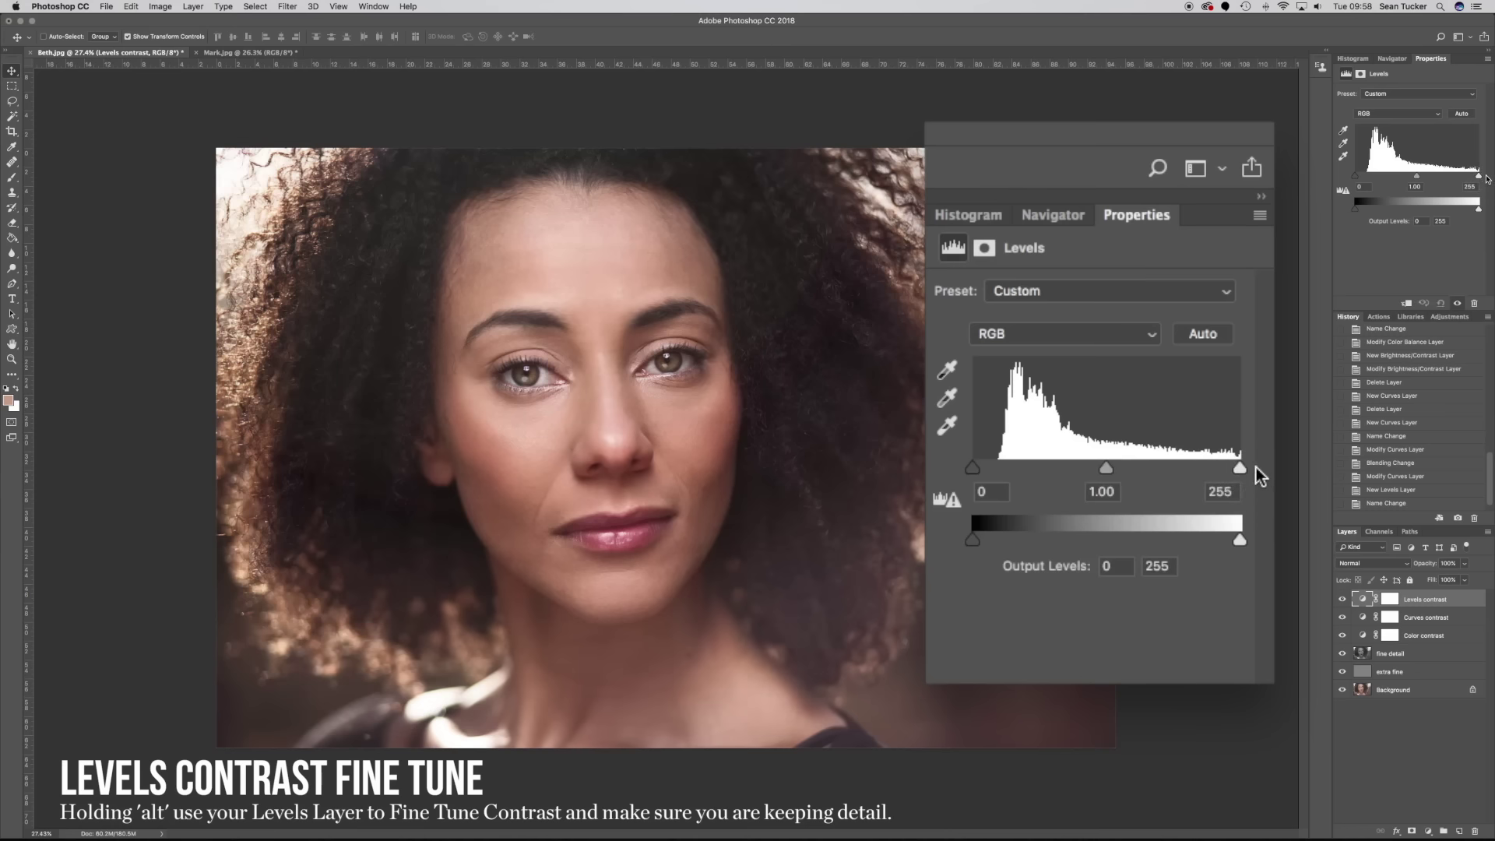
Preview highlight clipping for the Levels white point at 255, pull it in to 196, and move it back to 251.
alt+click(1240, 469)
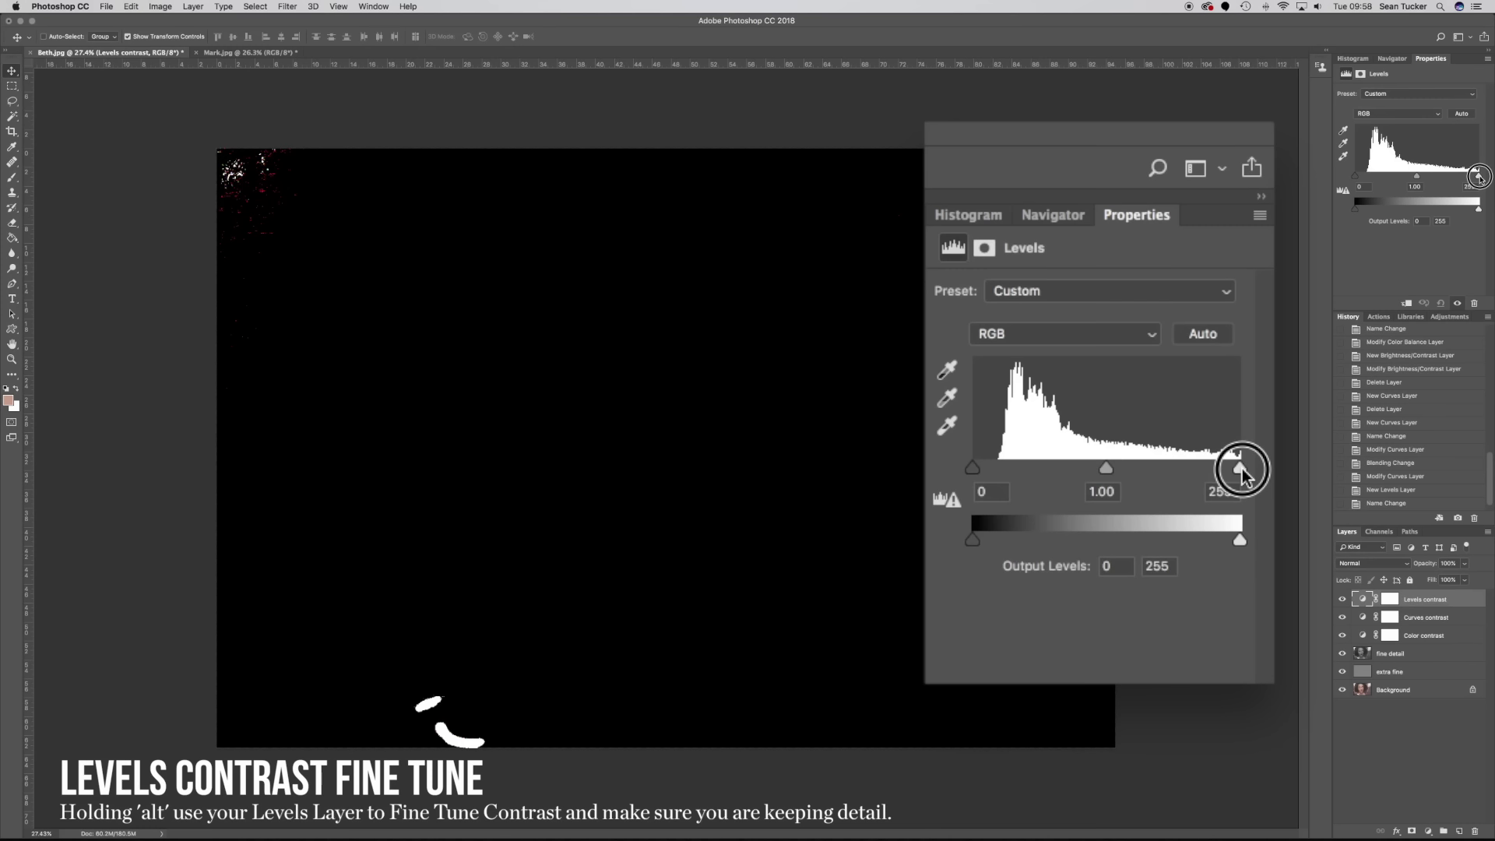
drag(1241, 474, 1242, 469)
alt+click(1242, 470)
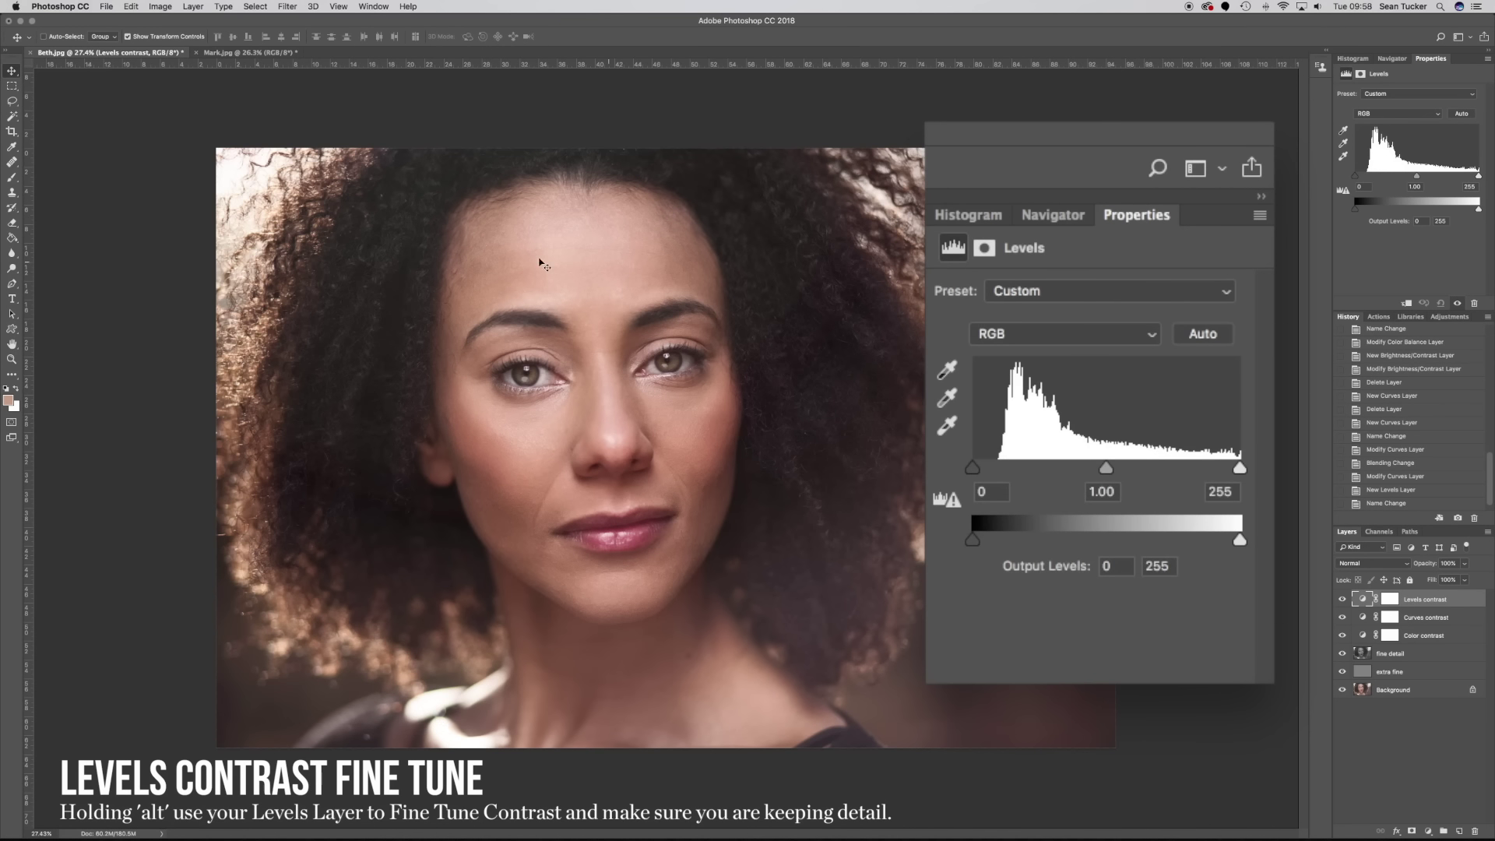
alt+click(1238, 469)
drag(1239, 471, 1178, 472)
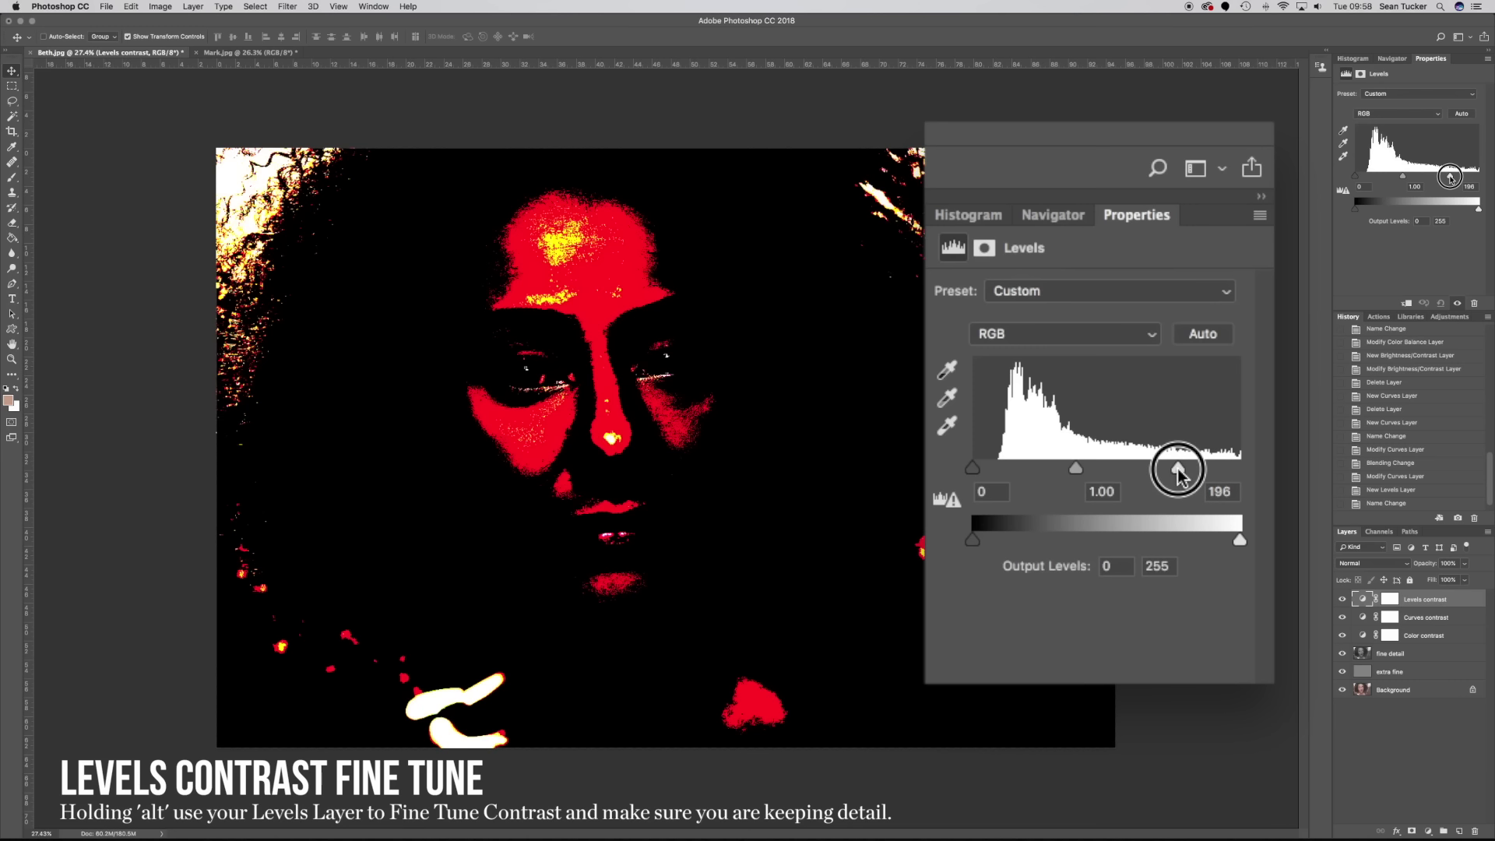
drag(1178, 471, 1237, 471)
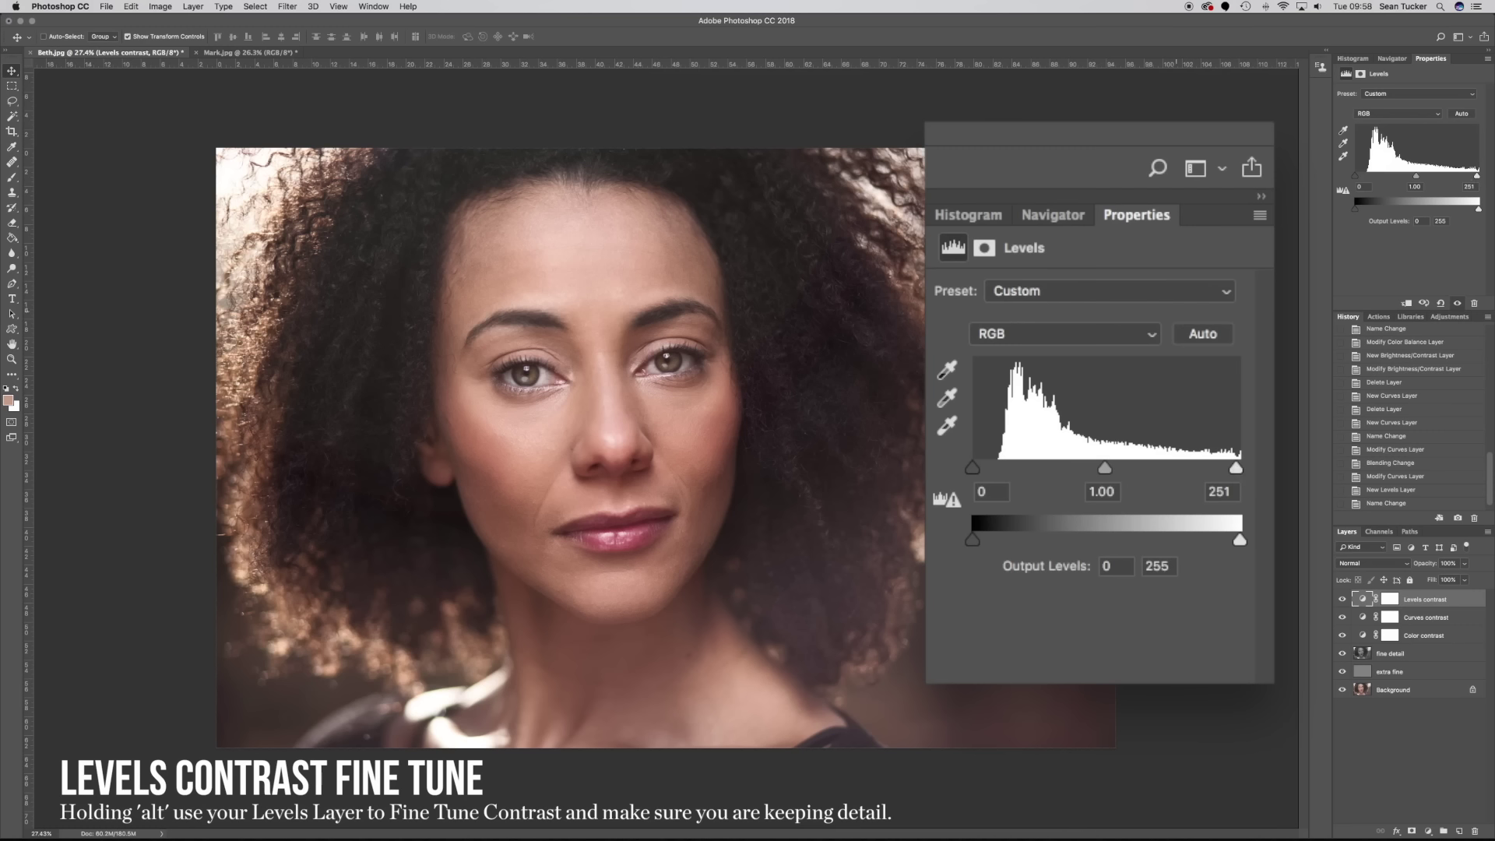
Set the Levels white point to 255 and raise the black point to 5.
drag(1239, 469, 1240, 471)
drag(973, 470, 978, 475)
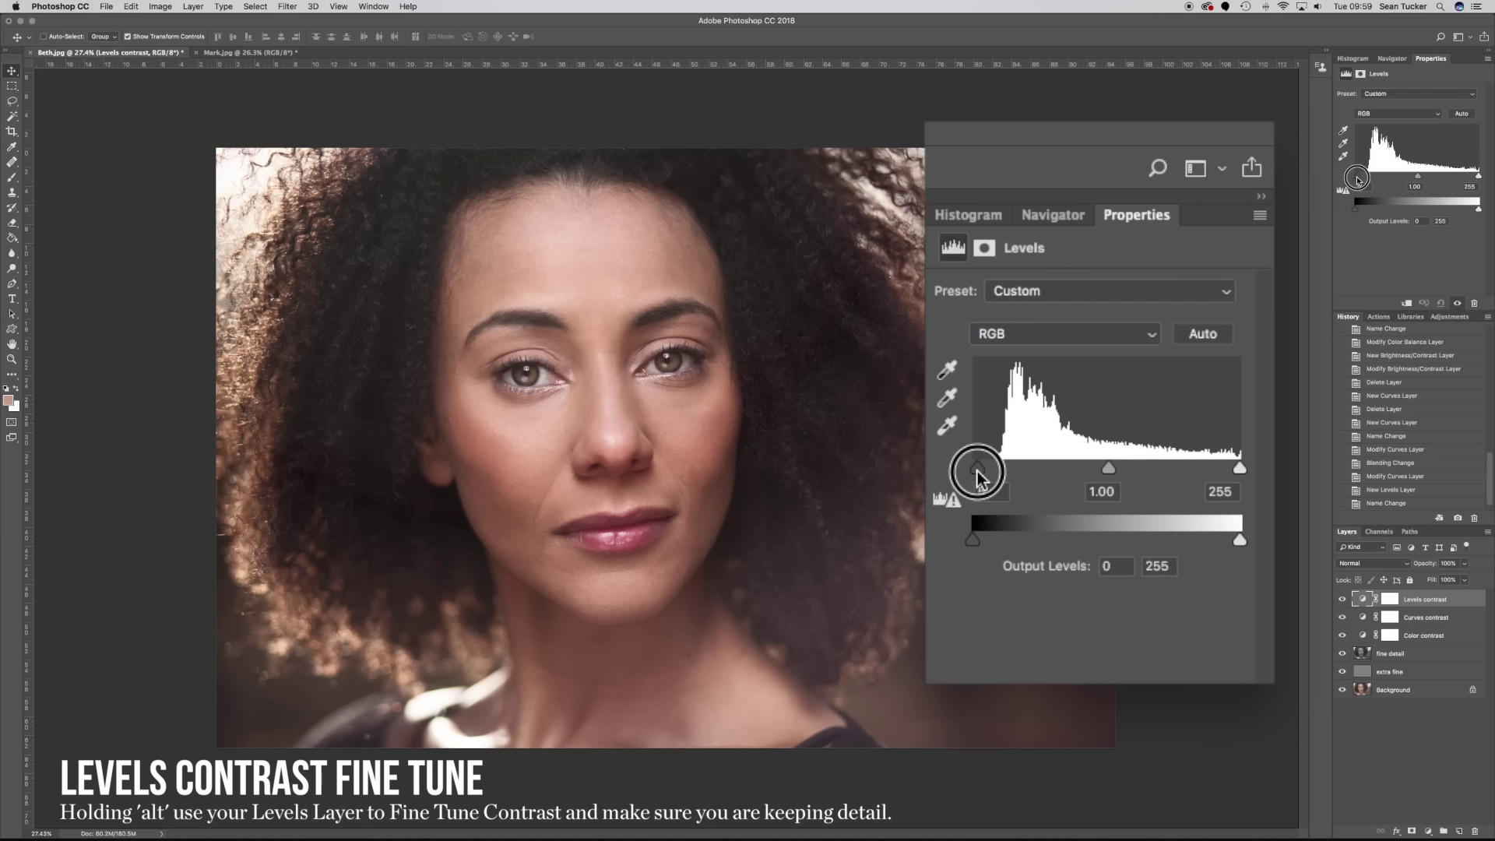
mouse_move(978, 475)
mouse_down()
mouse_move(1010, 477)
mouse_move(978, 472)
mouse_up()
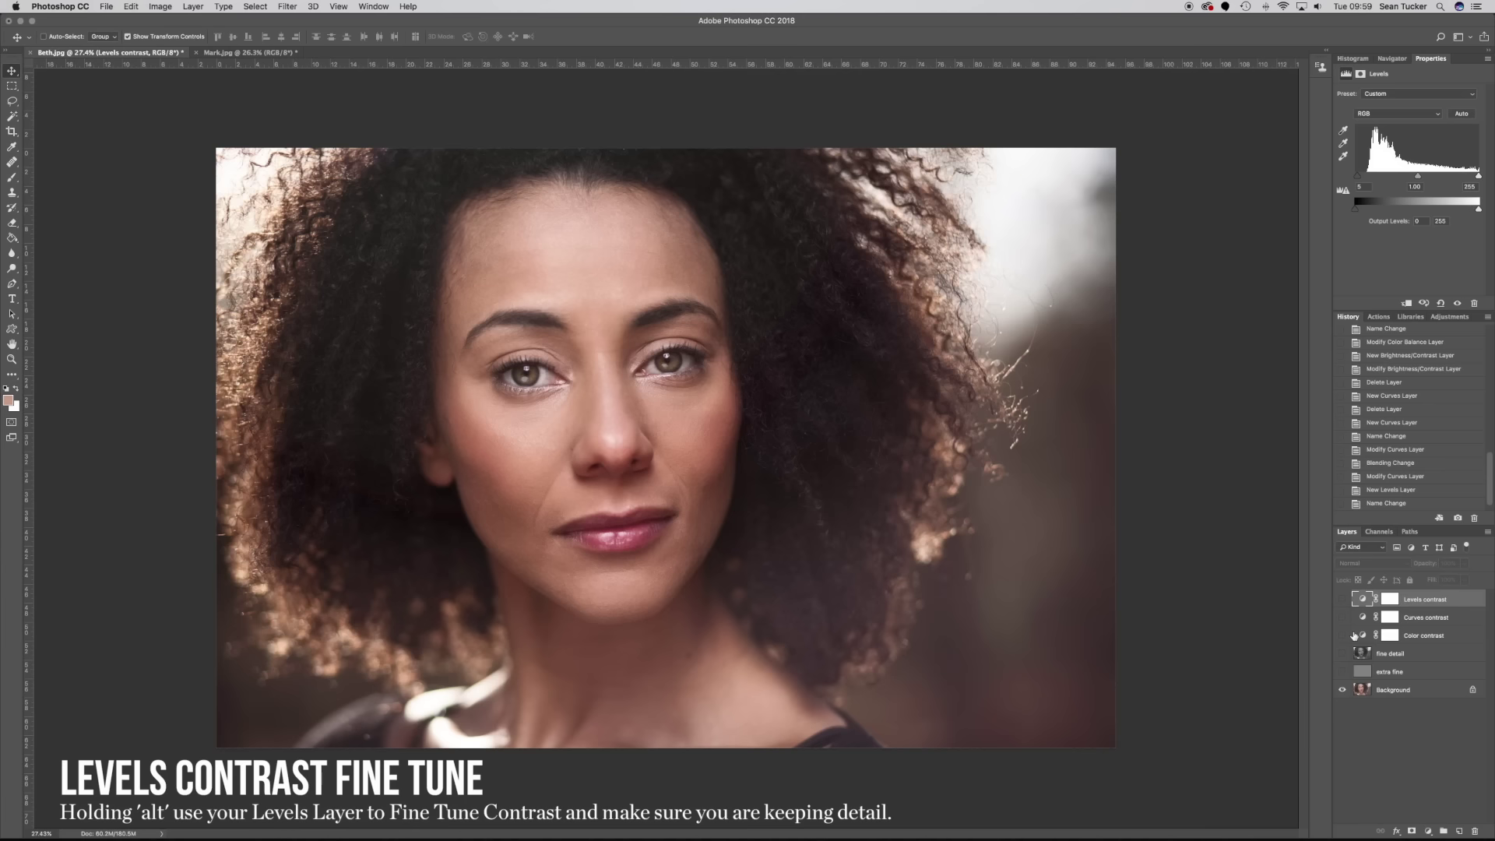
Hide every layer above the Background and reveal them again one by one to compare each contrast stage.
drag(1341, 598, 1341, 671)
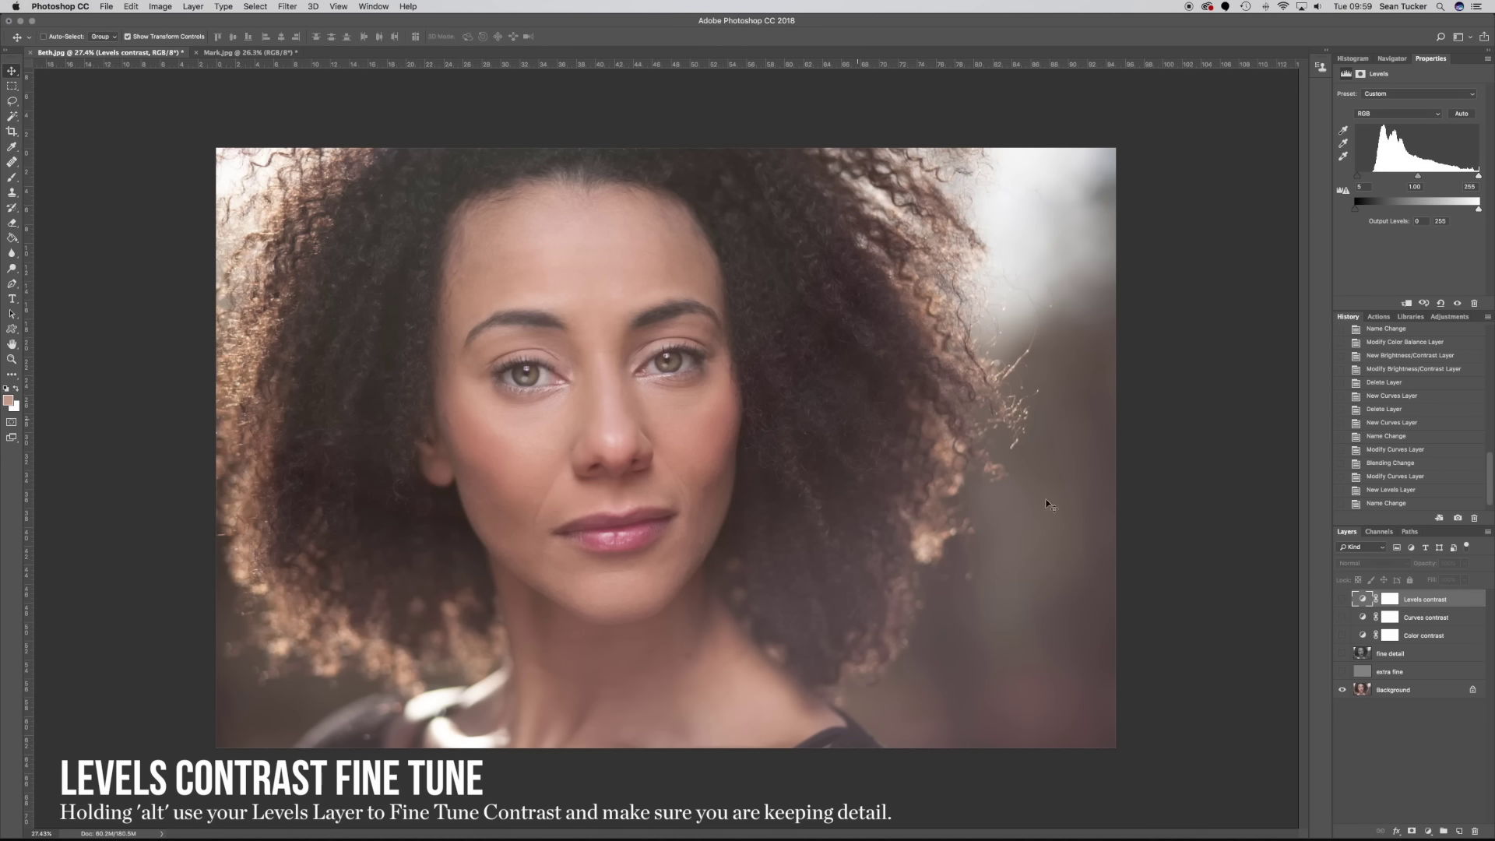
click(1341, 671)
click(1341, 654)
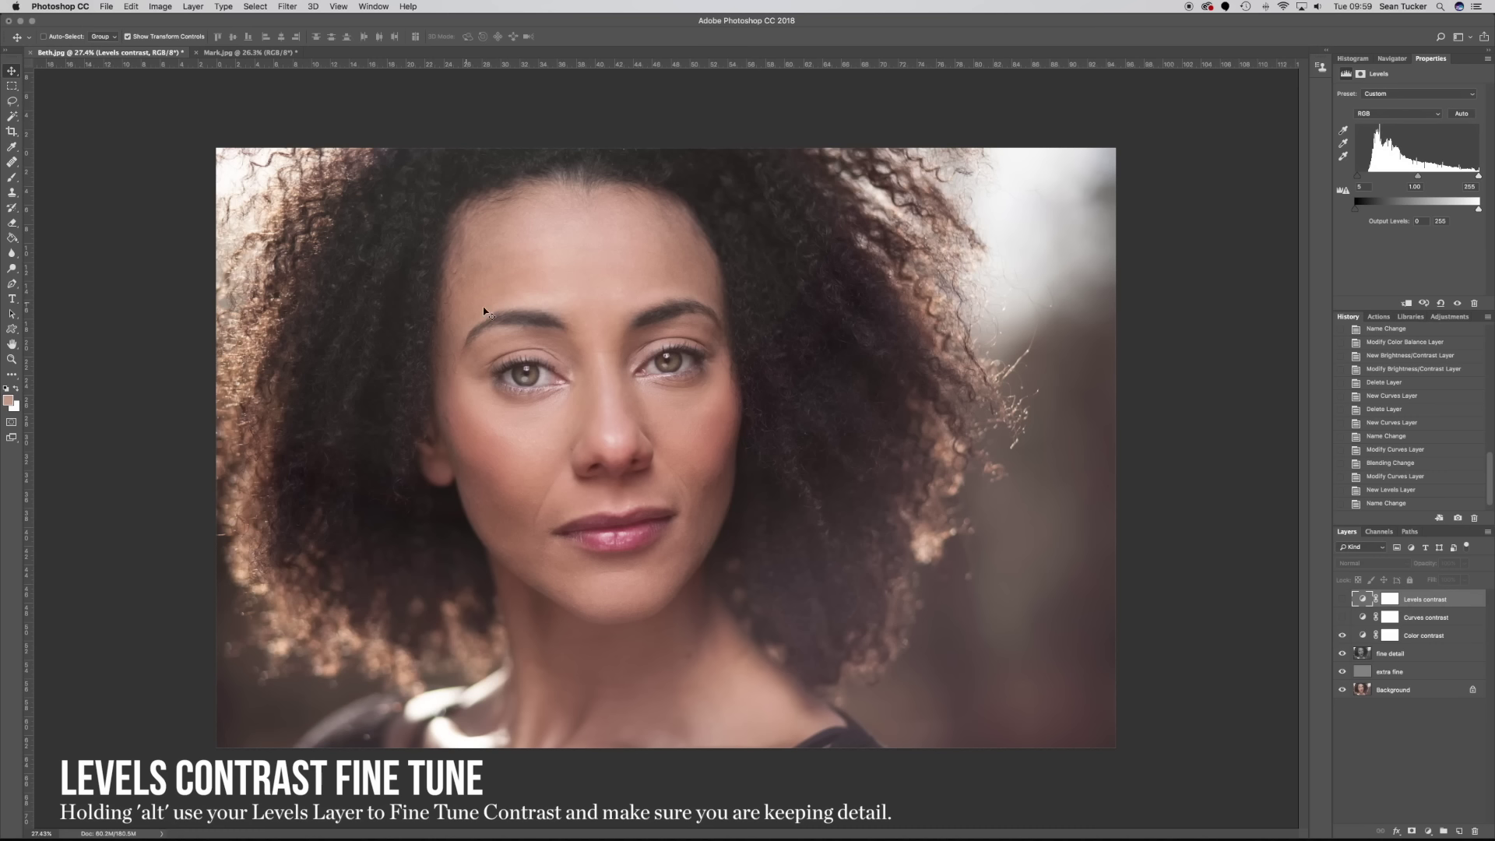
click(1342, 618)
click(1342, 618)
click(1342, 618)
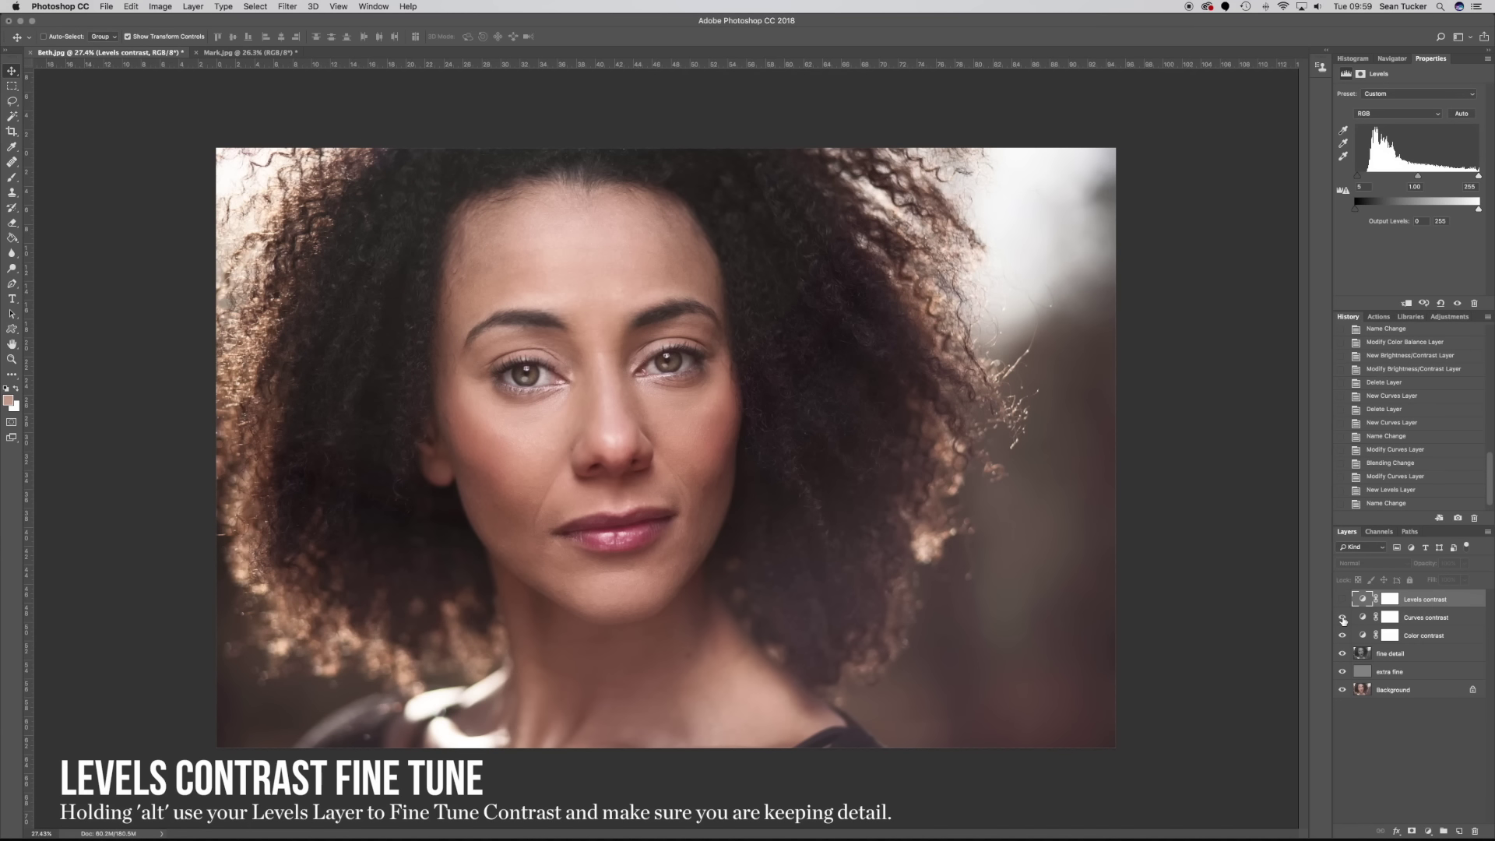
click(1342, 599)
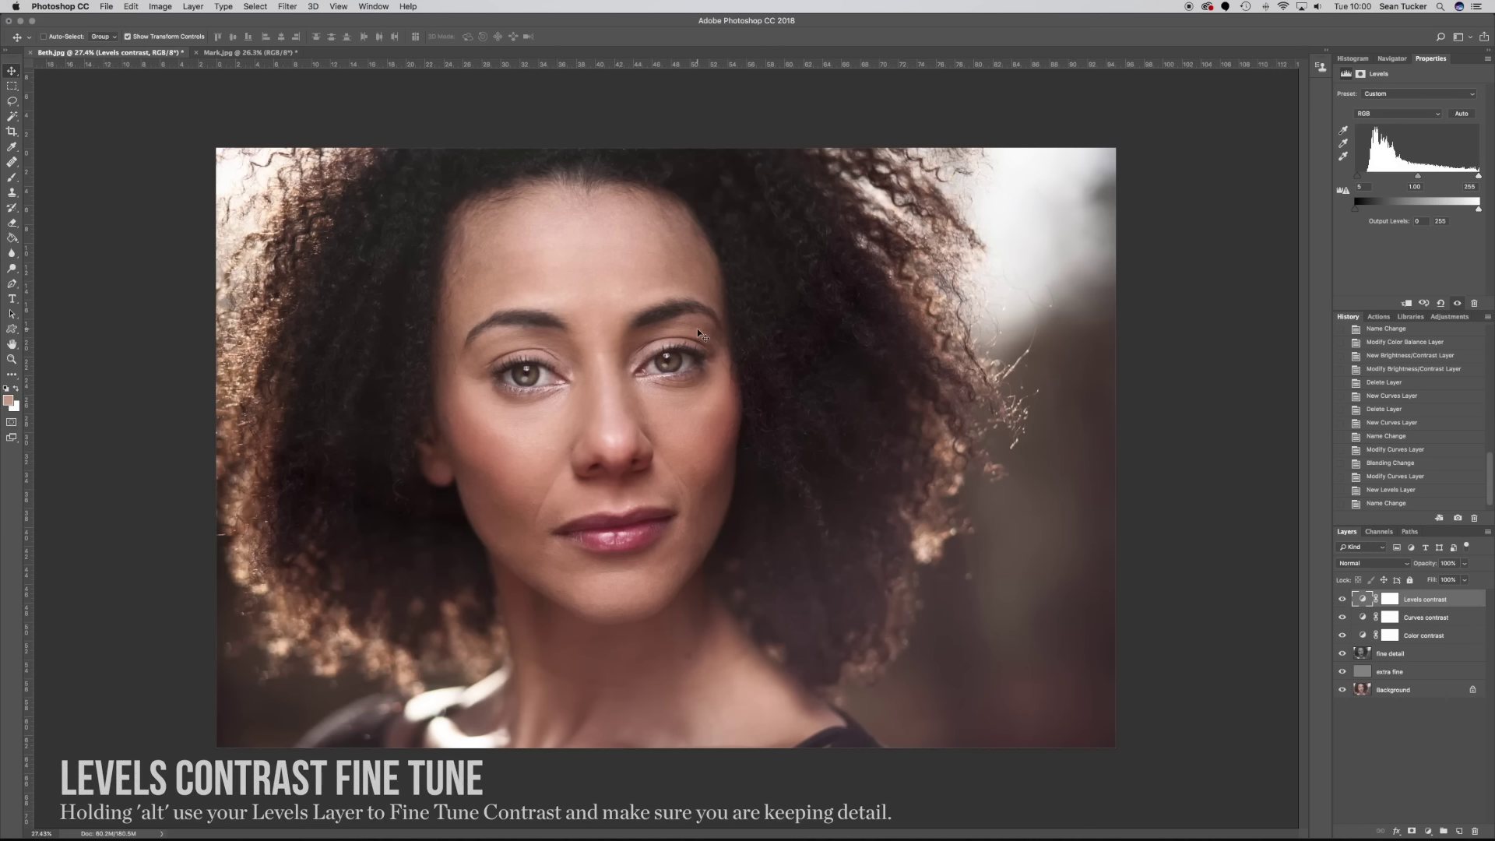
Examine the face close up with all contrast layers hidden, restoring them individually from extra fine up to Levels contrast.
scroll(698, 331, up, 5)
scroll(824, 417, down, 3)
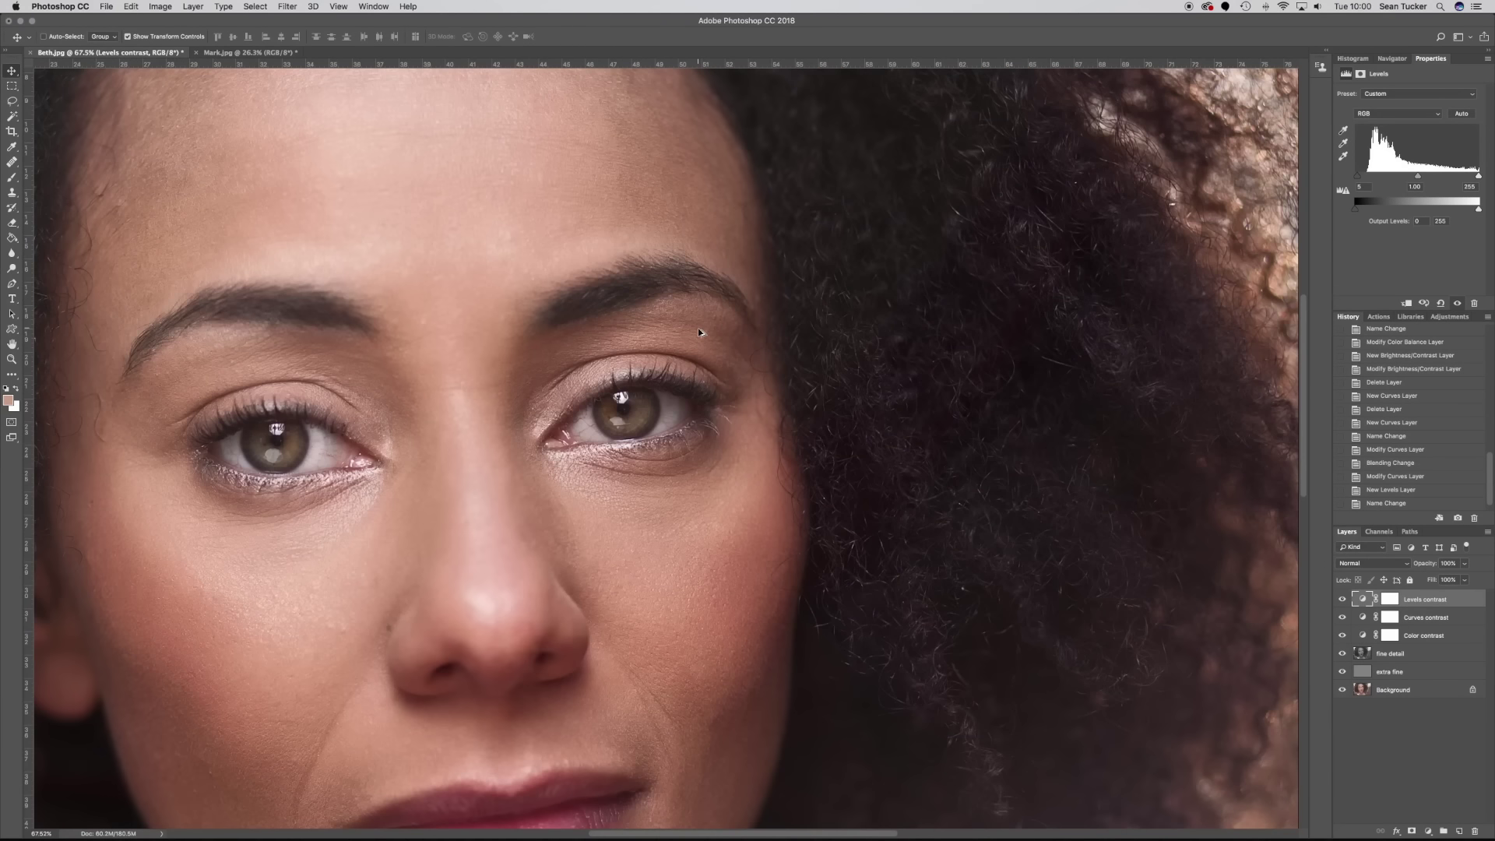
drag(1341, 671, 1350, 636)
click(1342, 672)
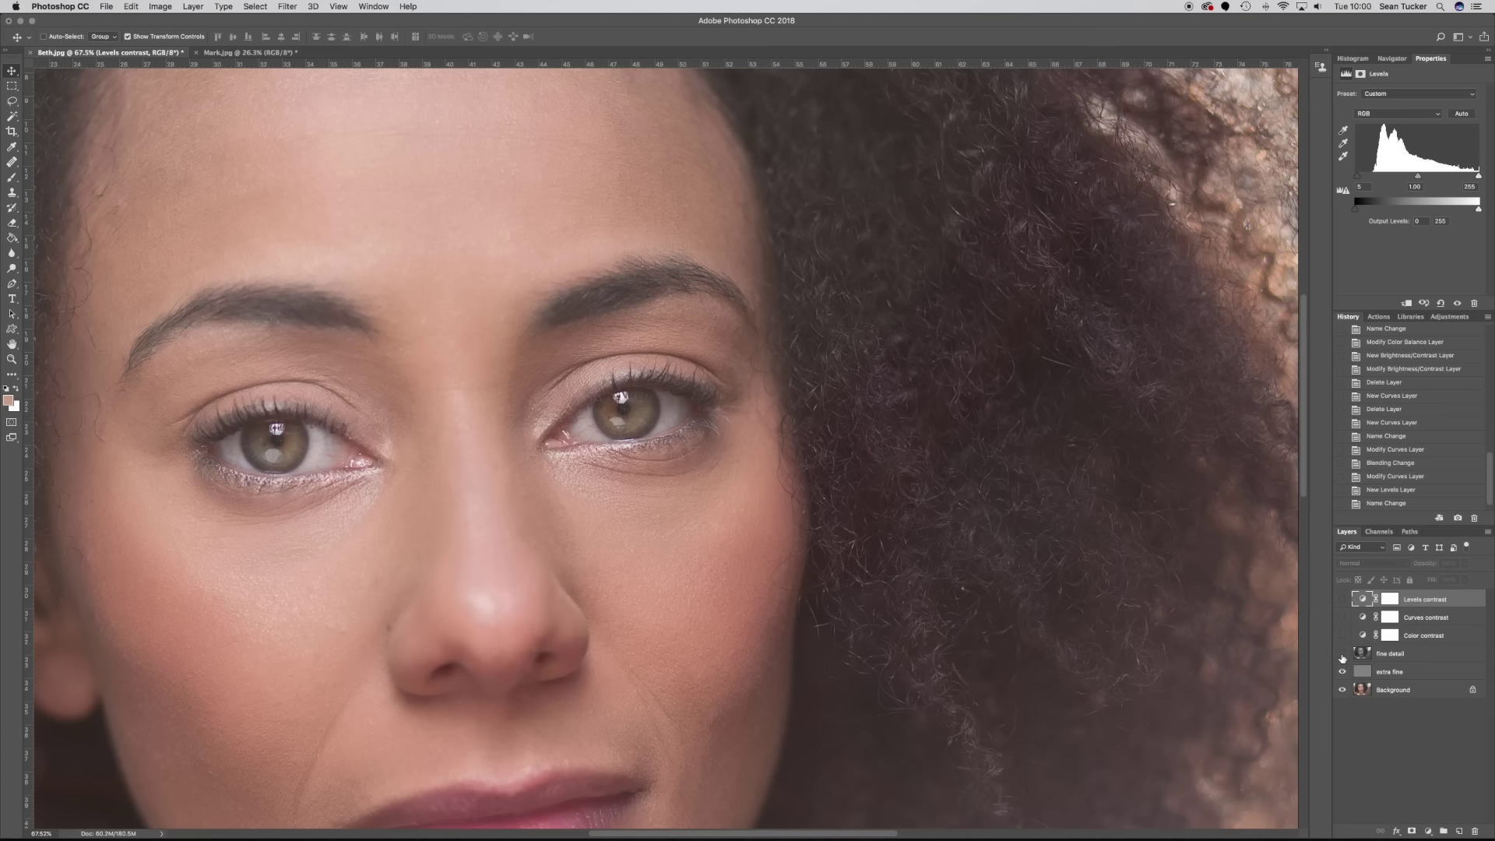
click(1342, 654)
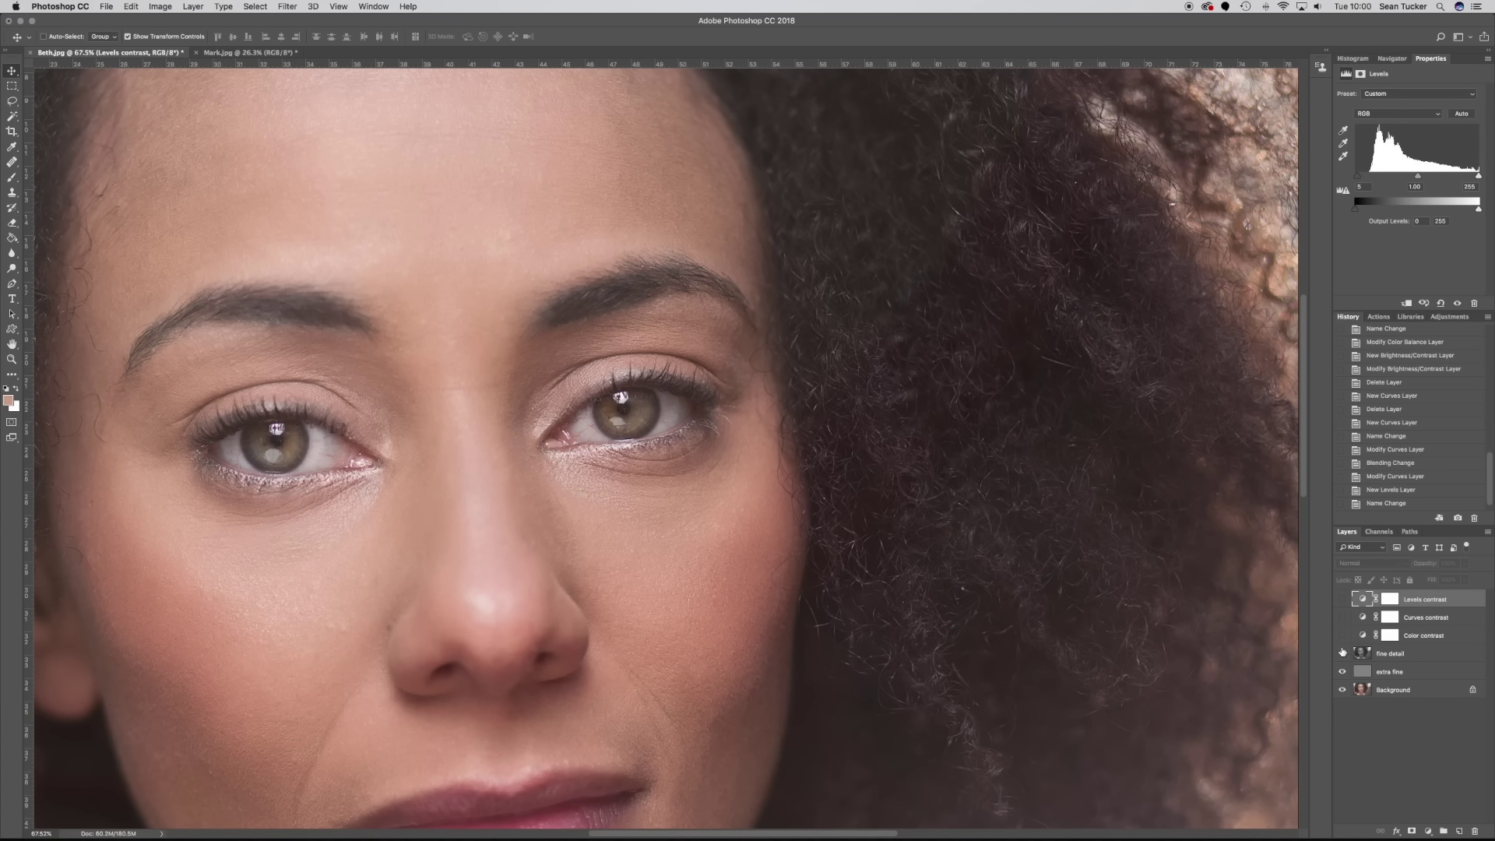
click(1341, 635)
click(1342, 618)
click(1341, 599)
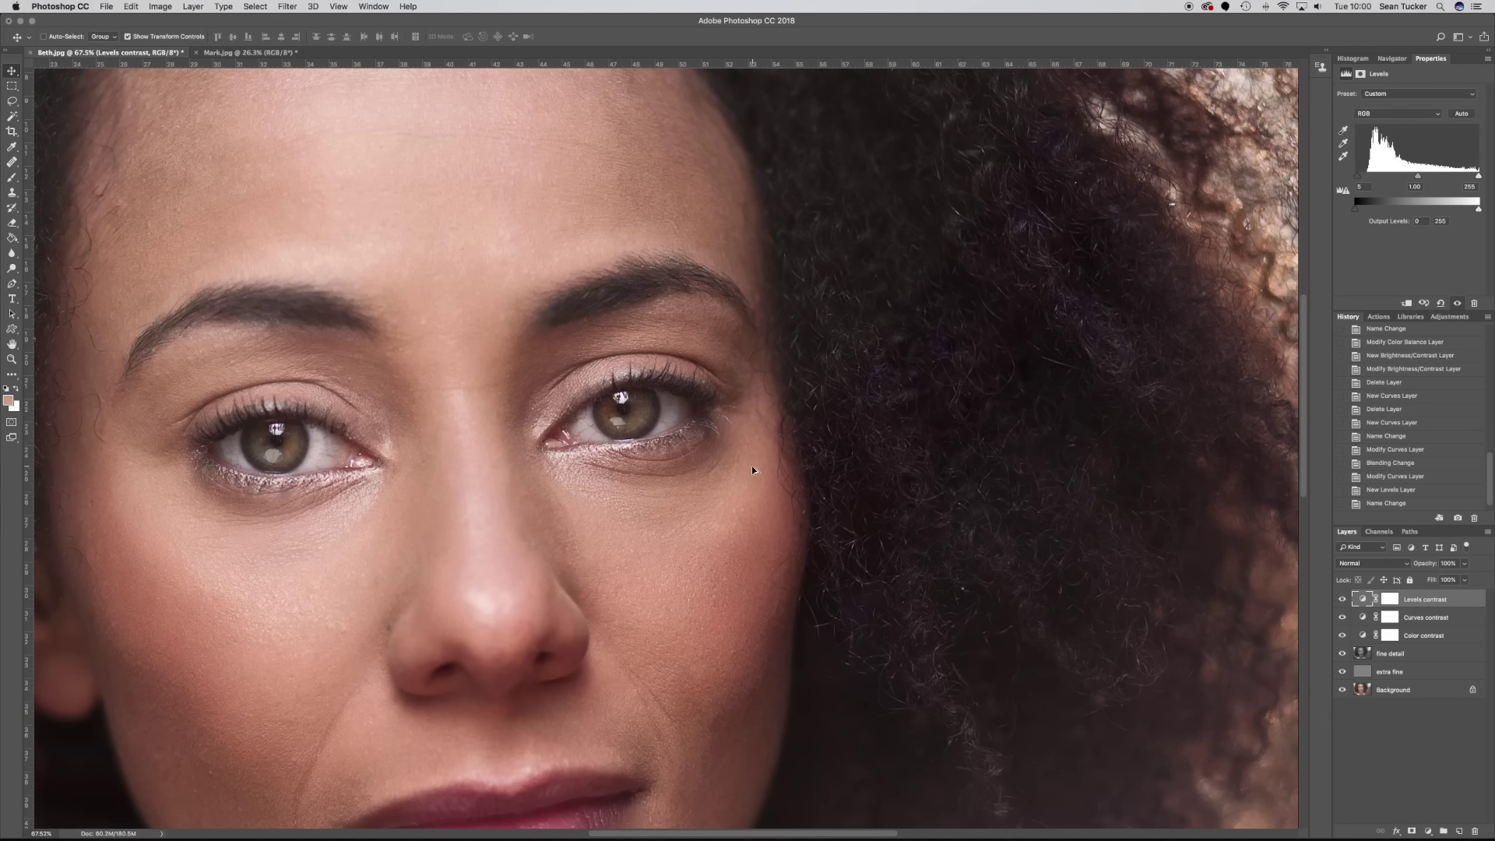
Compare the whole portrait before and after by hiding all the contrast layers together and showing them again.
scroll(752, 470, down, 10)
scroll(752, 470, up, 2)
drag(1340, 658, 1329, 602)
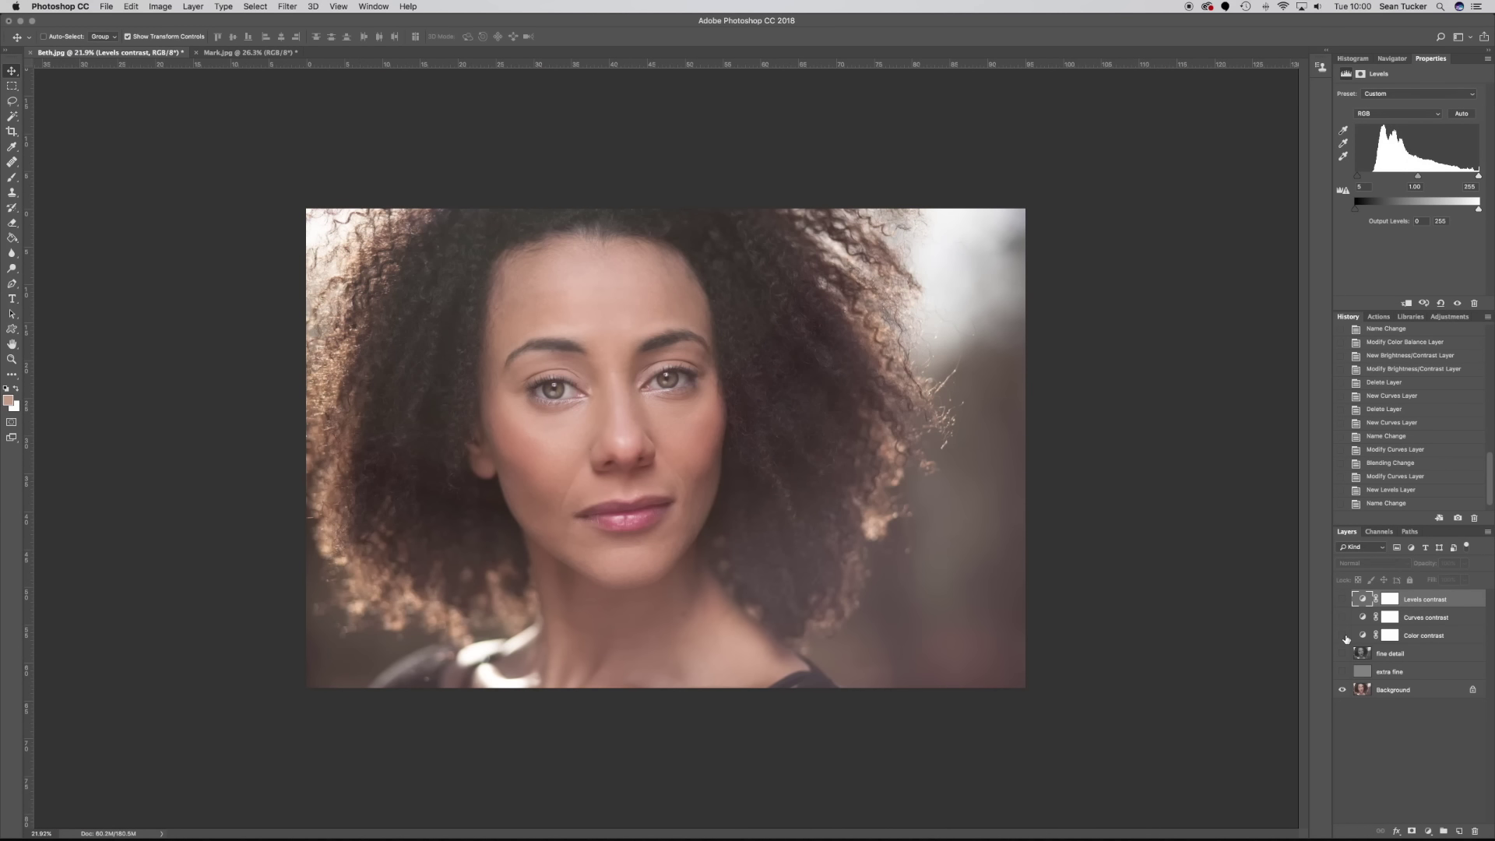
drag(1343, 679, 1341, 604)
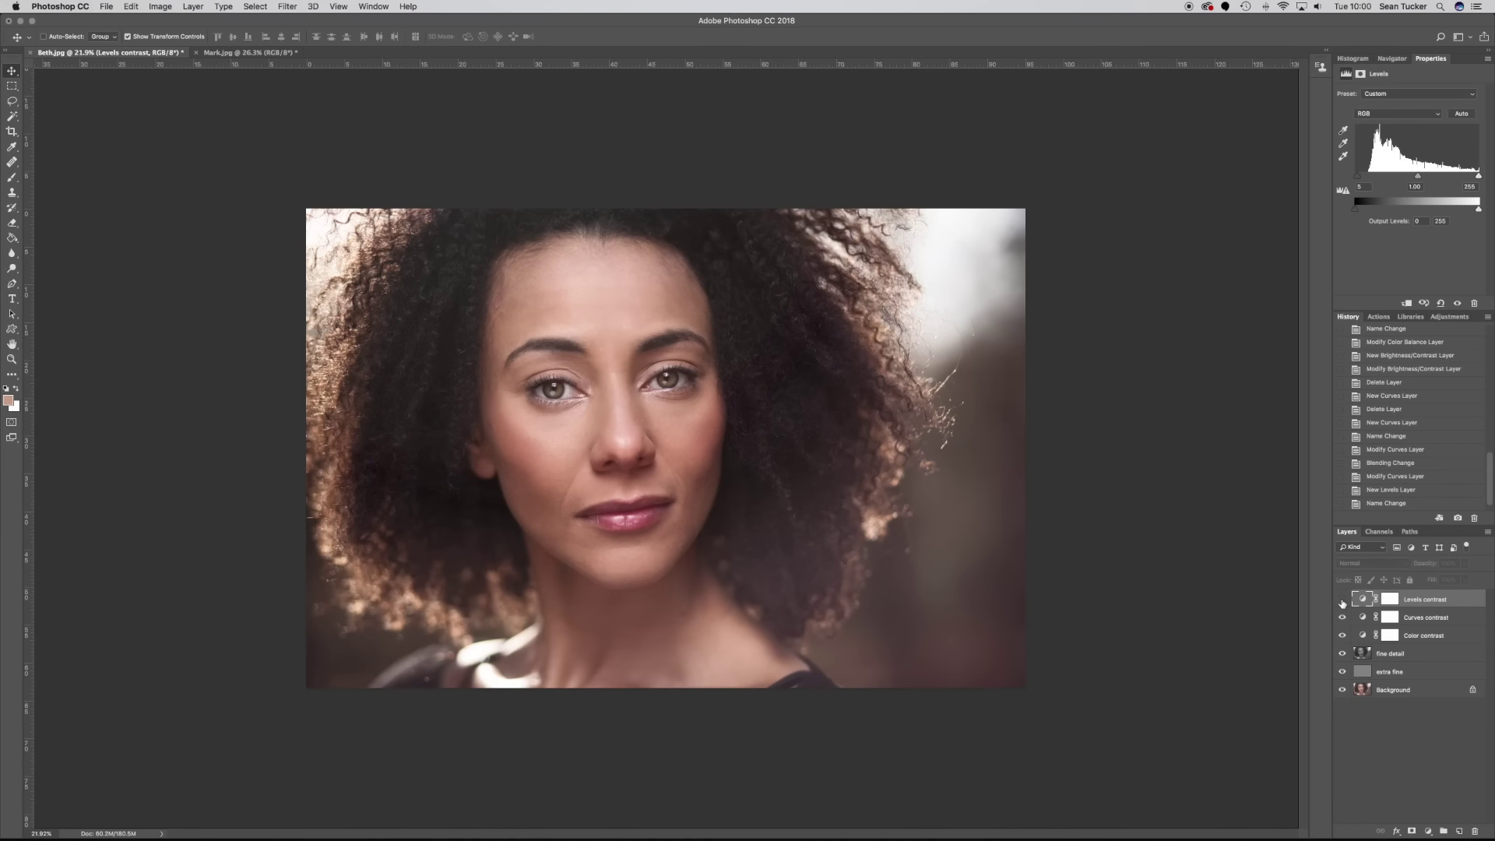
Switch to the Mark.jpg document and duplicate its Background layer as Background copy.
key(ctrl+Tab)
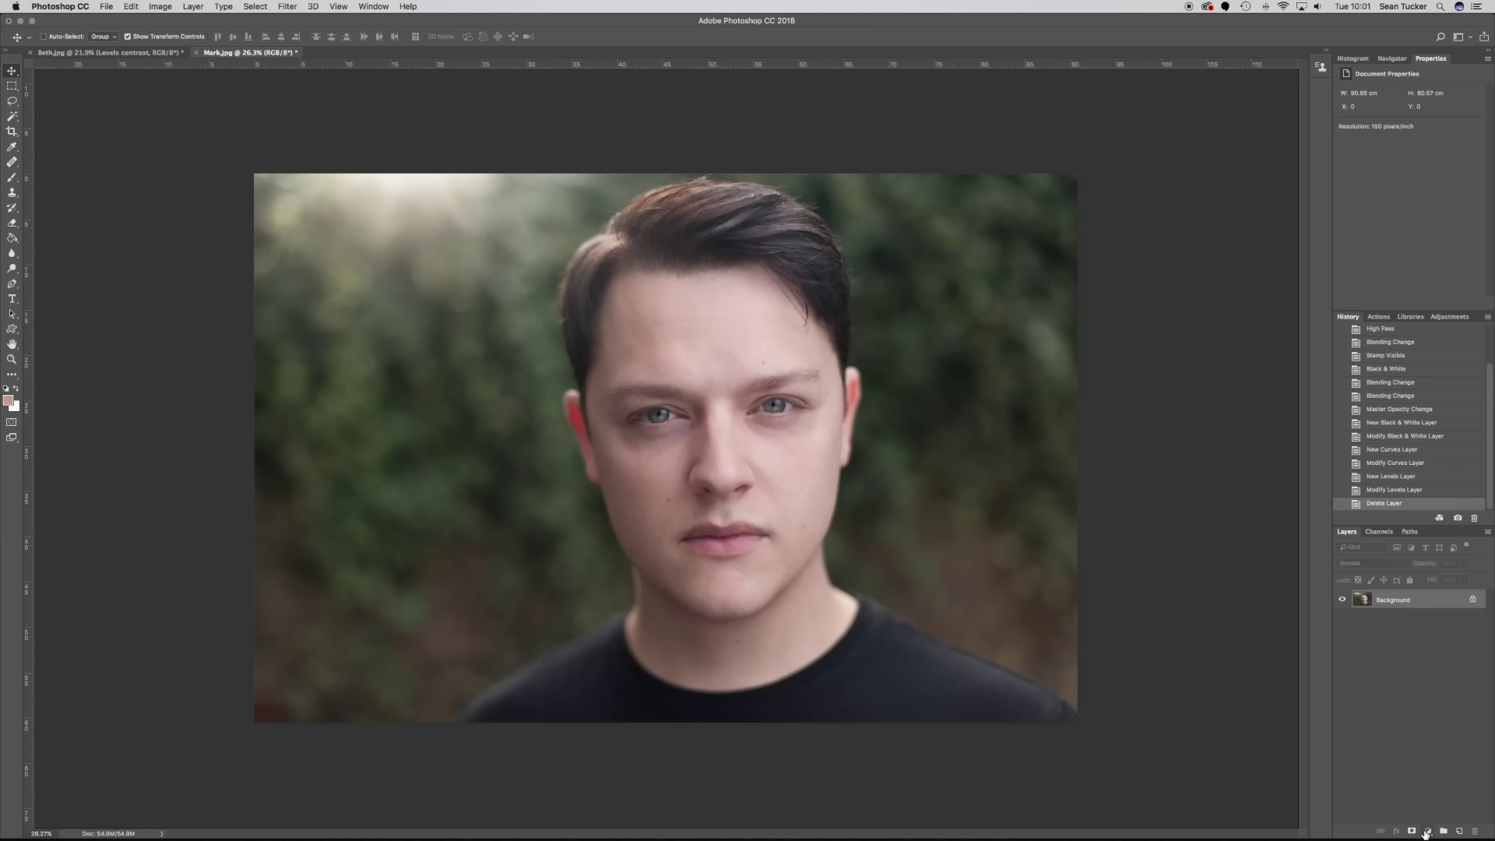
right_click(1405, 601)
click(1376, 618)
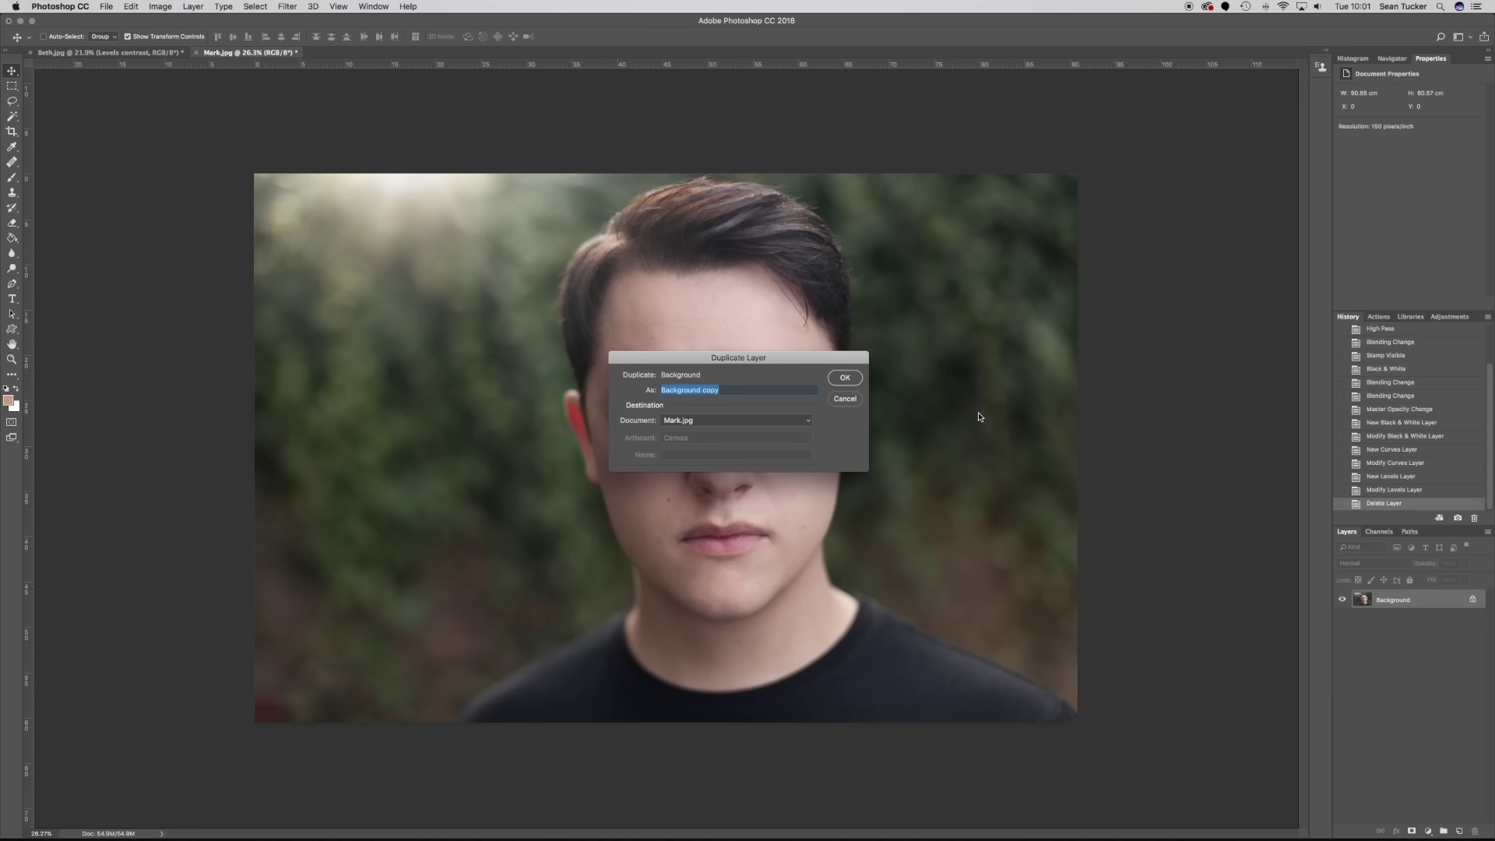
click(849, 379)
Apply a High Pass filter with a small radius to the Background copy layer, checking the edges in the preview.
click(290, 7)
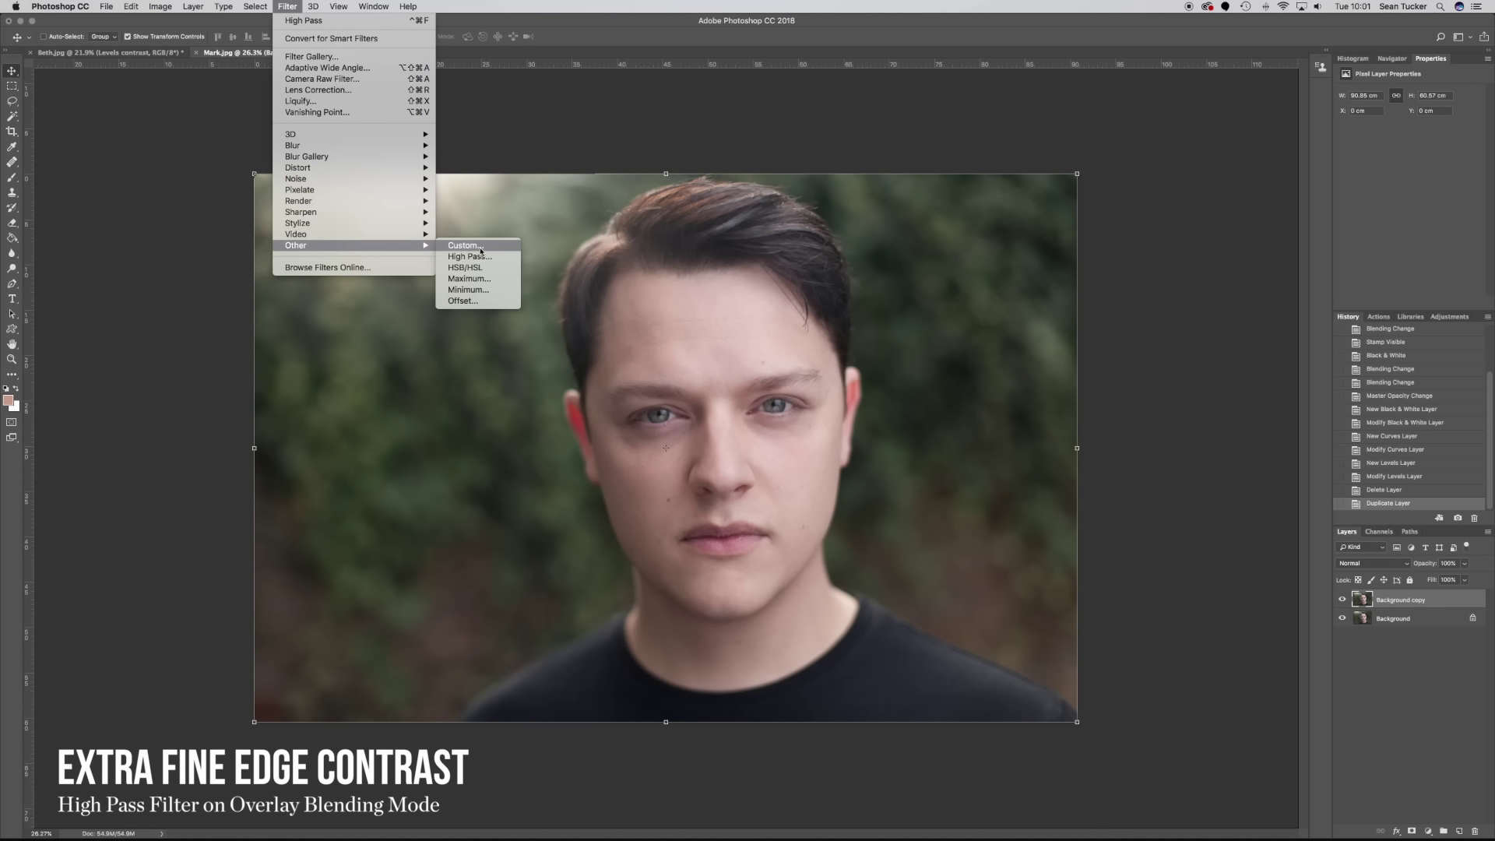
click(487, 255)
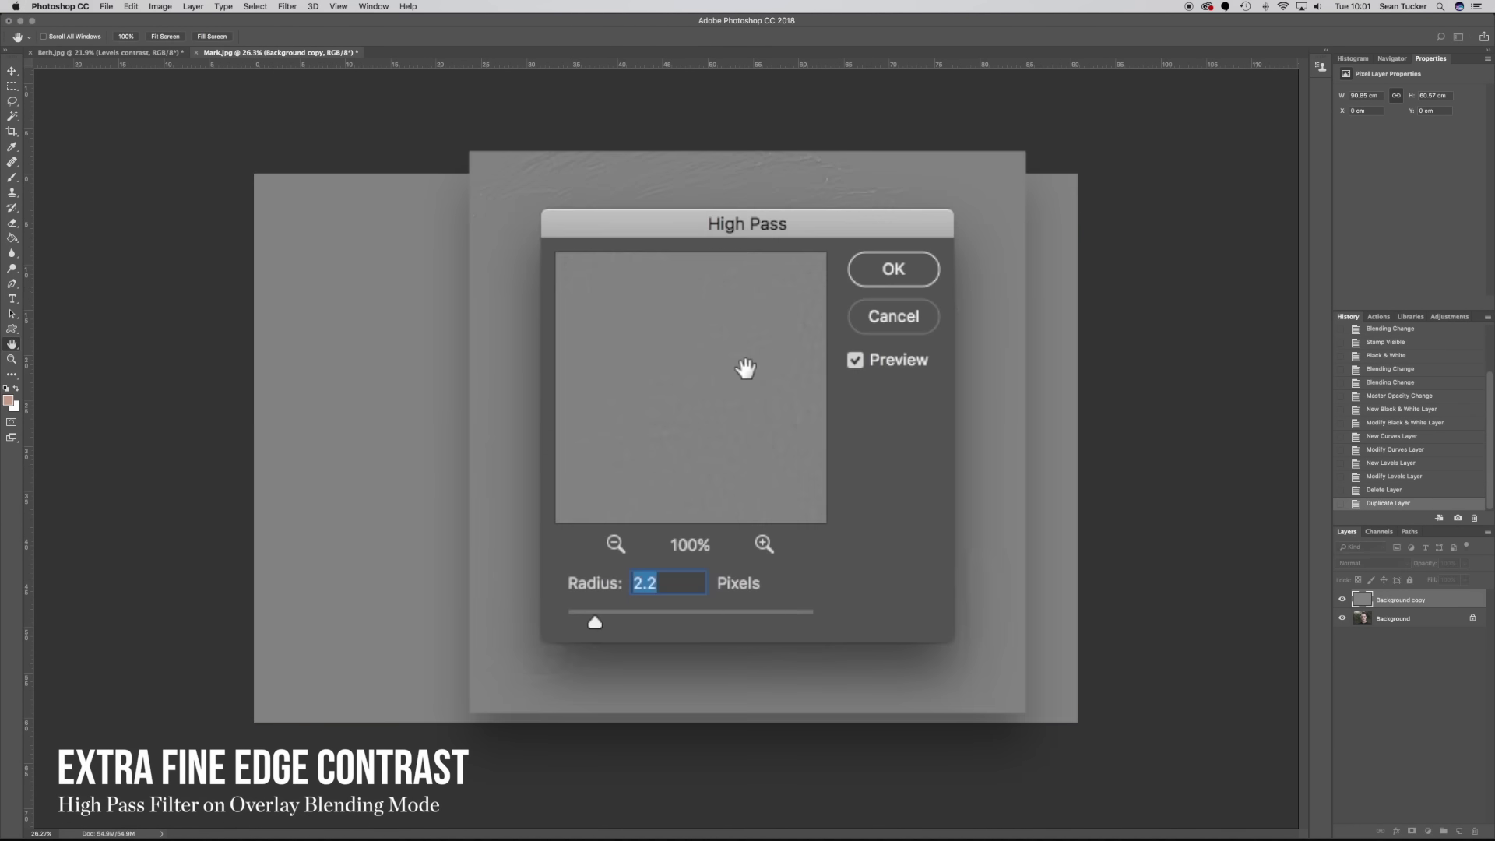
click(689, 372)
drag(689, 371, 667, 415)
drag(596, 621, 599, 619)
click(880, 270)
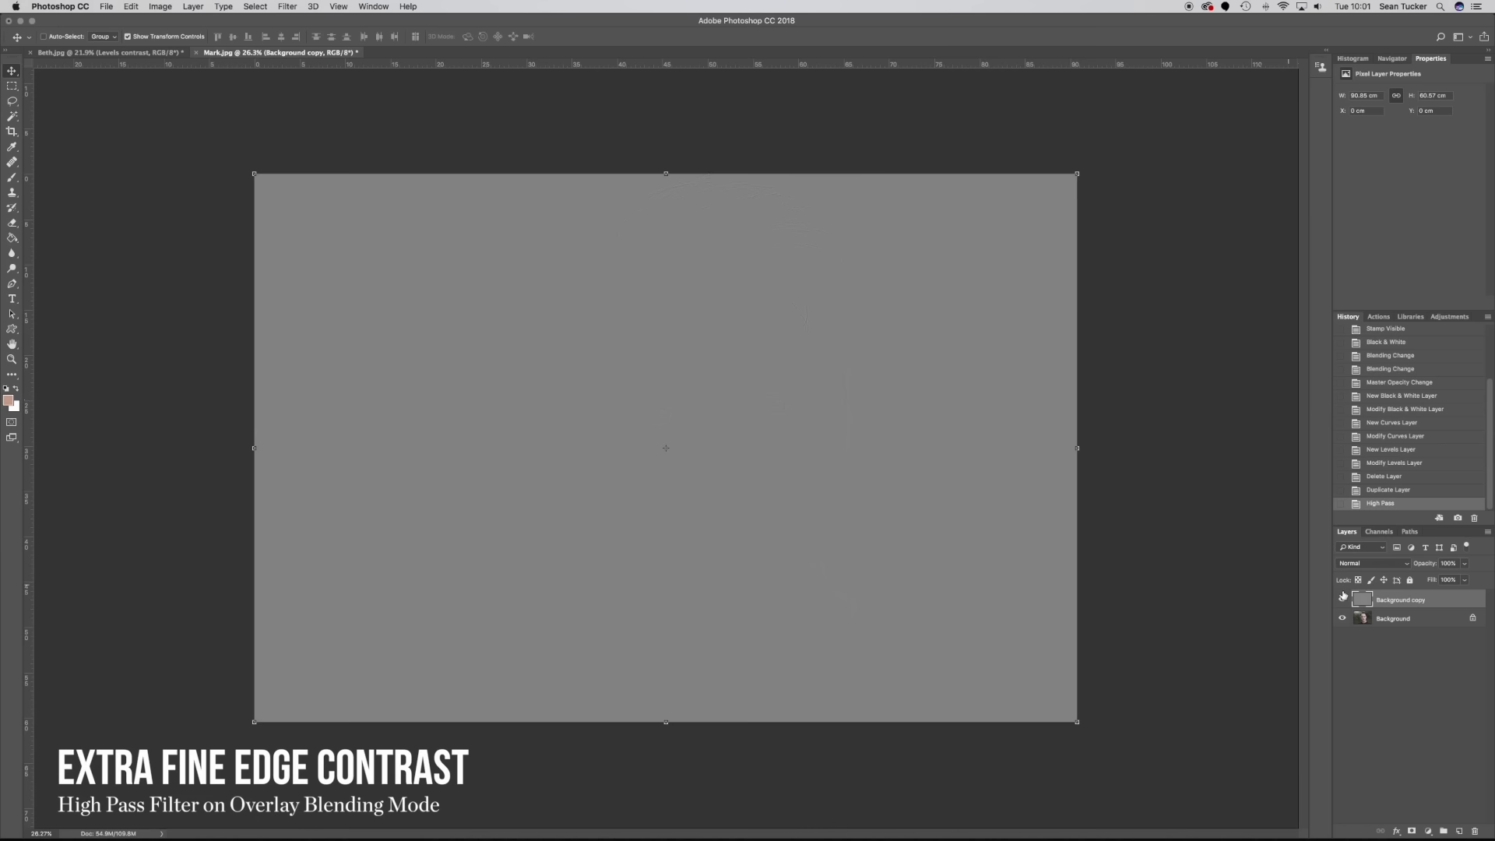
Set the High Pass filtered layer's blend mode to Overlay and inspect the edge contrast on the face.
click(1363, 562)
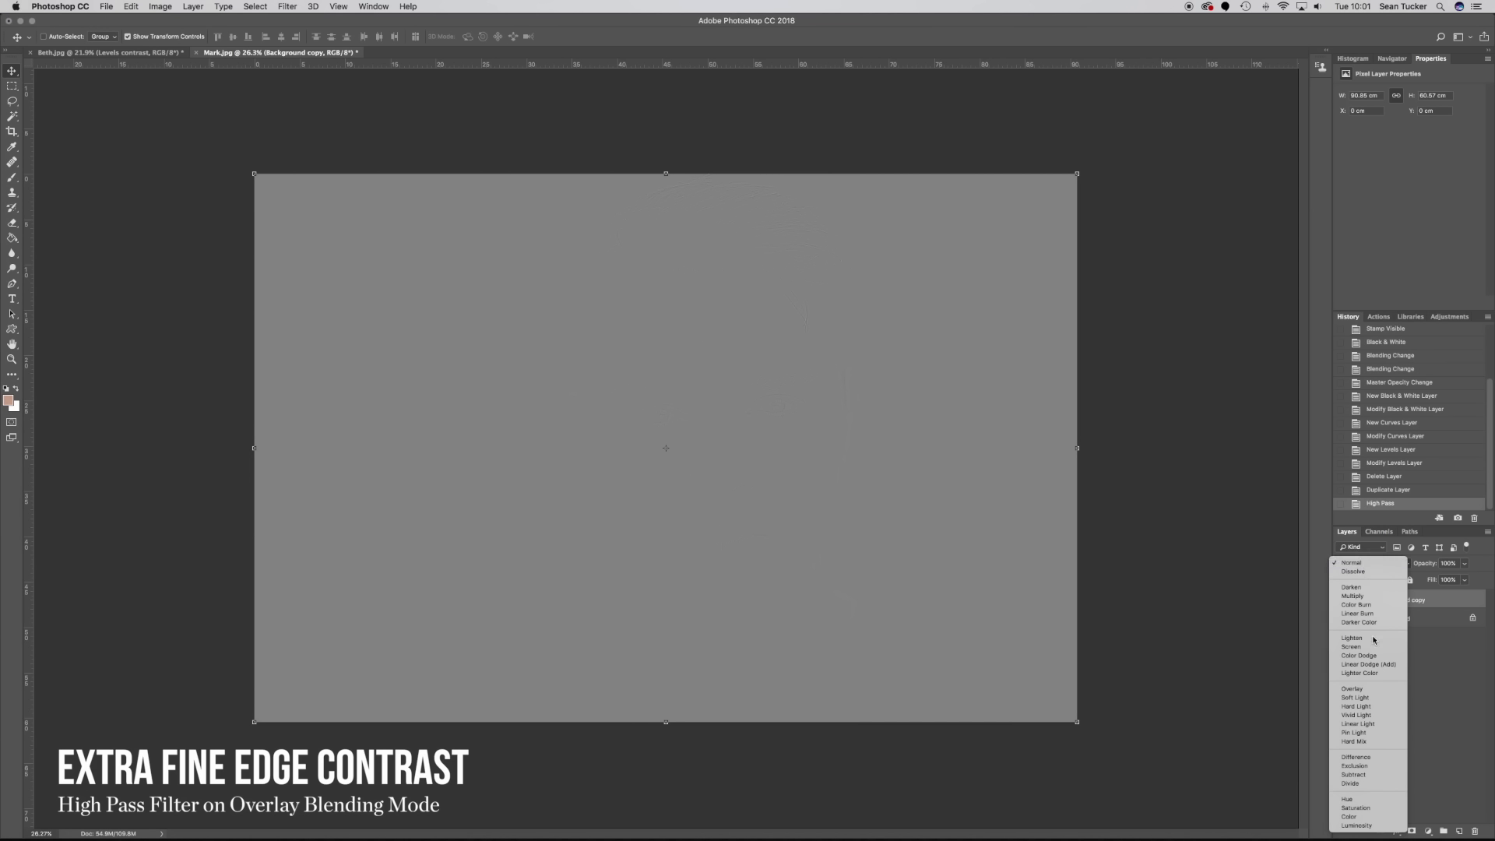
click(1371, 688)
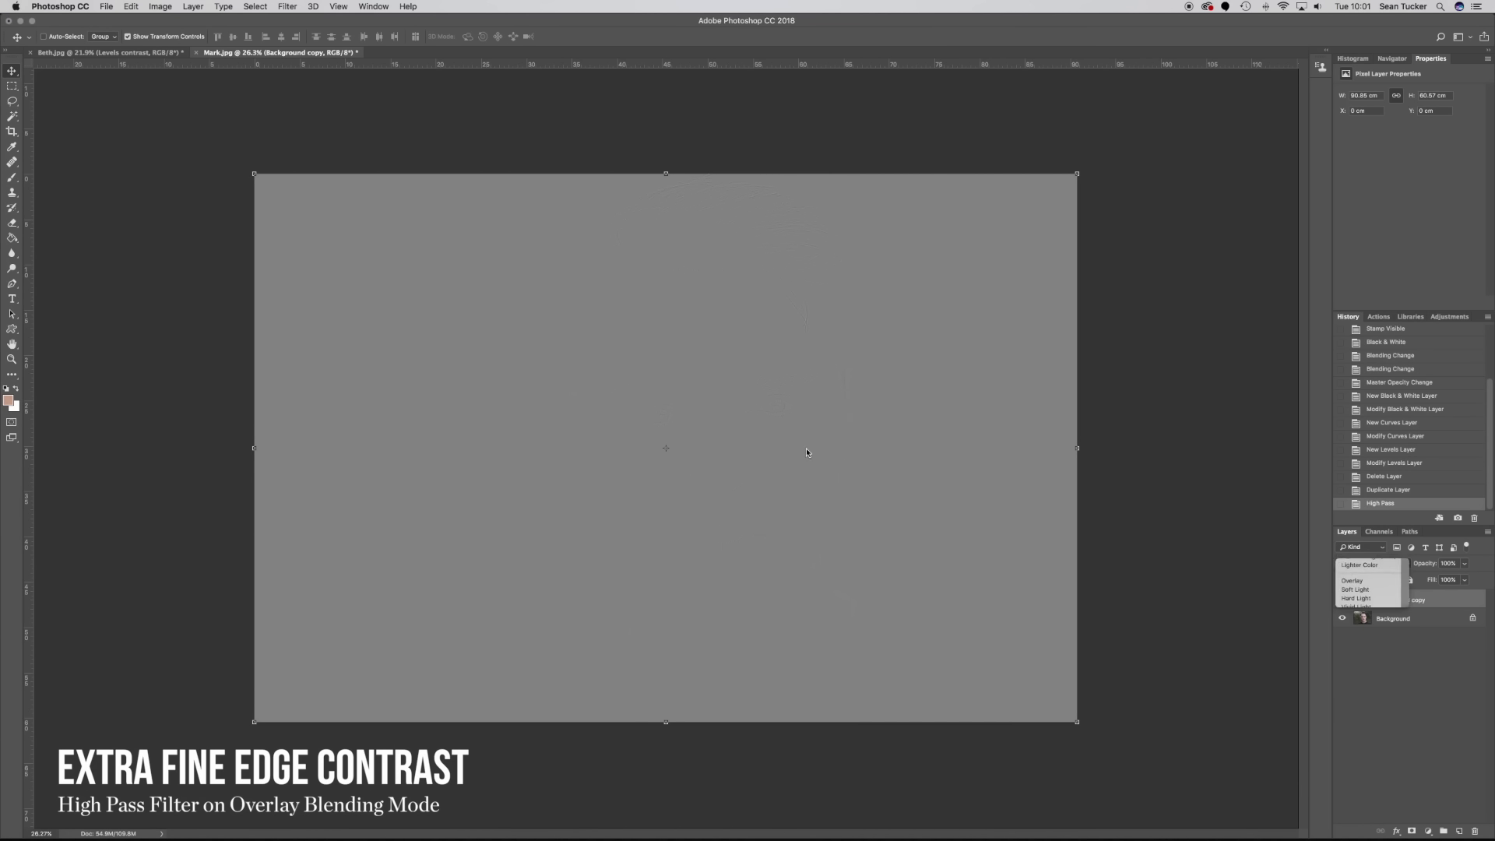
scroll(643, 436, up, 5)
scroll(643, 438, up, 2)
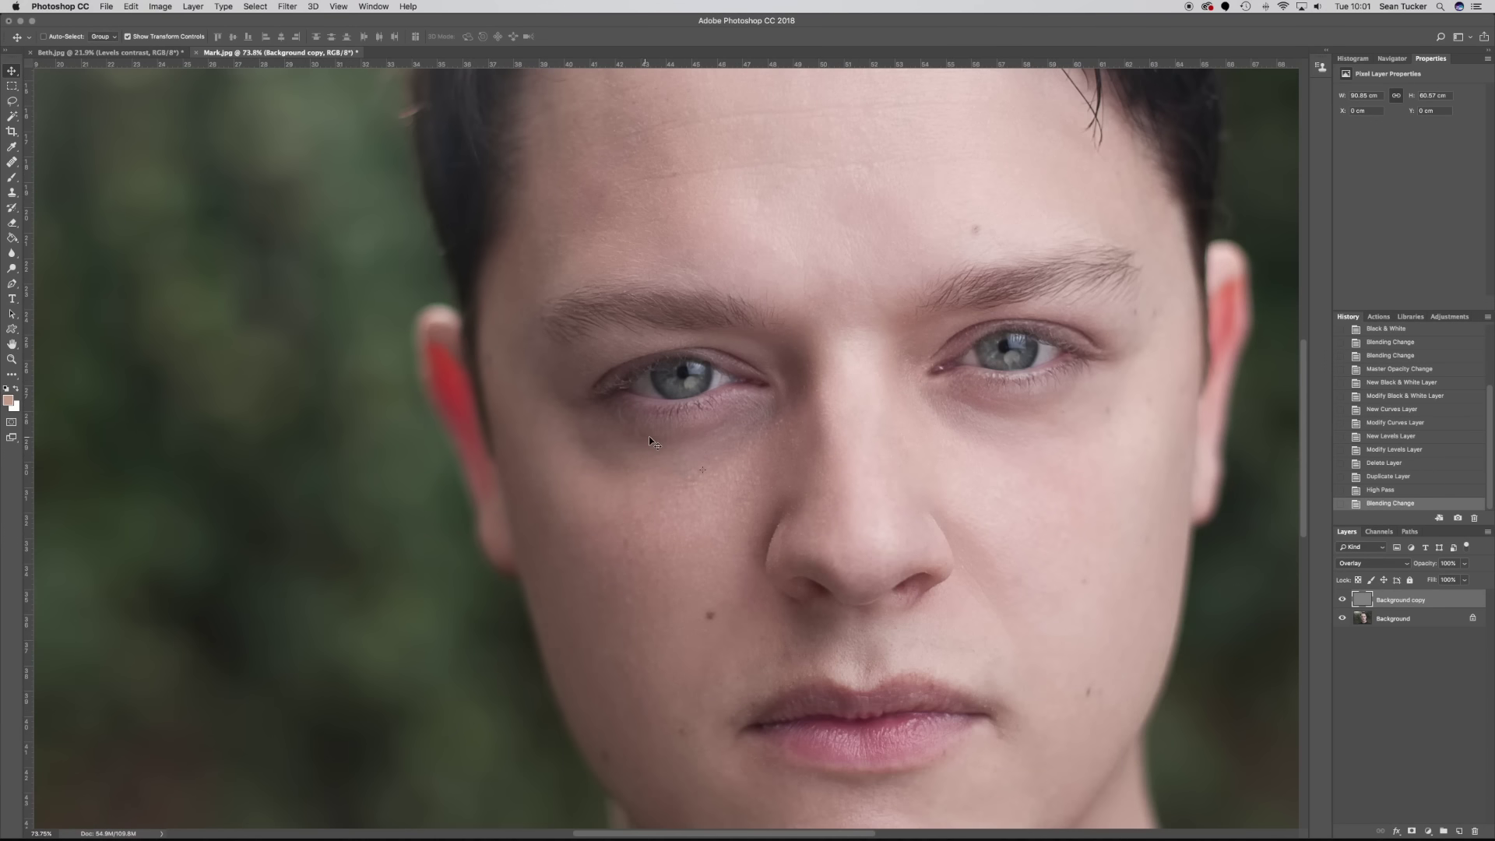
Compare the face with the High Pass layer hidden and shown, and check the effect on the whole portrait.
click(1342, 600)
click(1342, 599)
click(1342, 599)
click(1342, 600)
scroll(754, 420, down, 3)
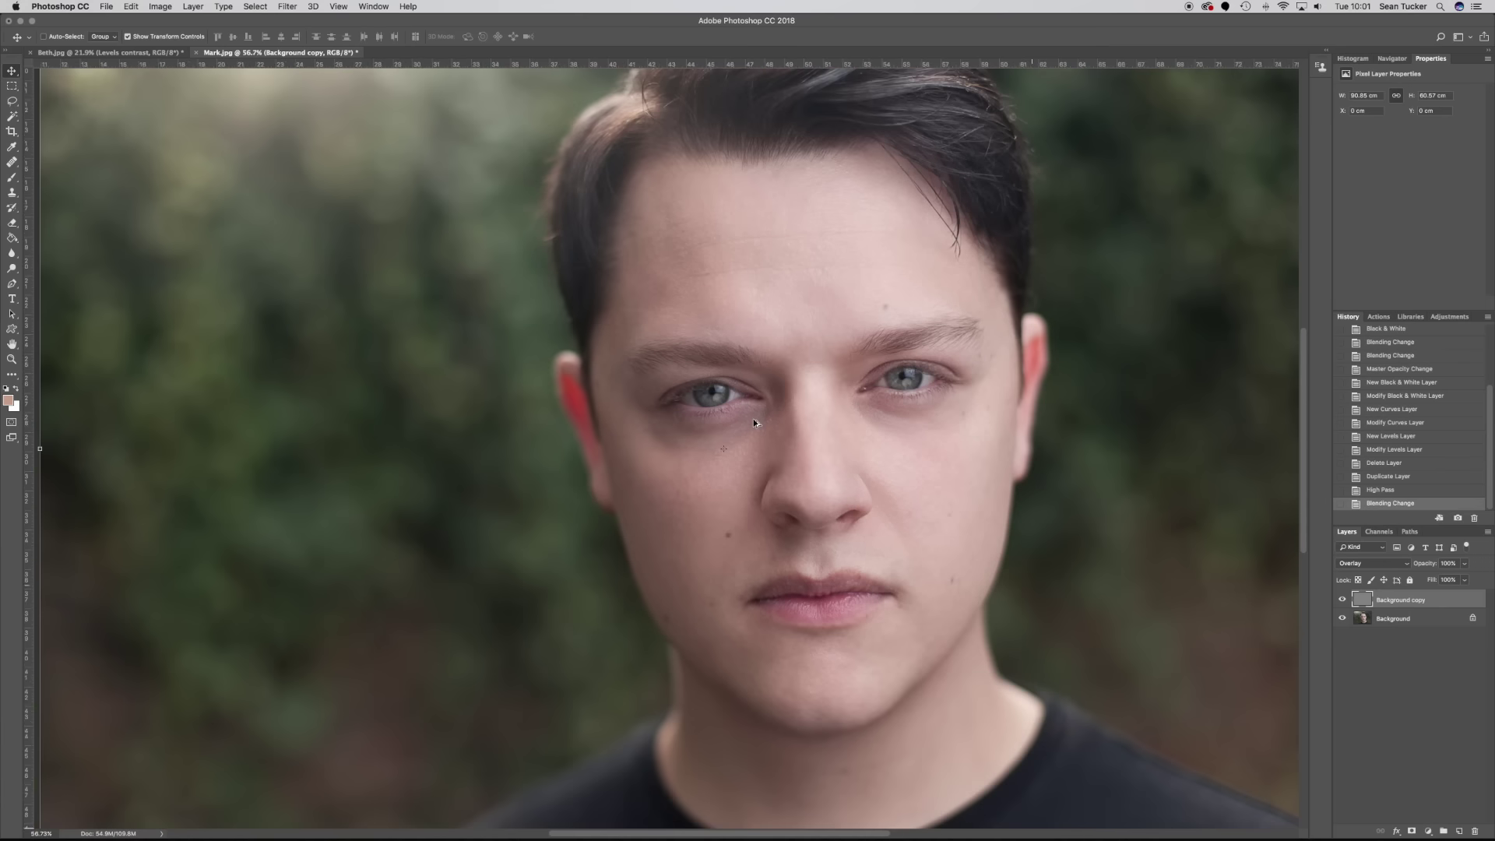
scroll(754, 419, down, 4)
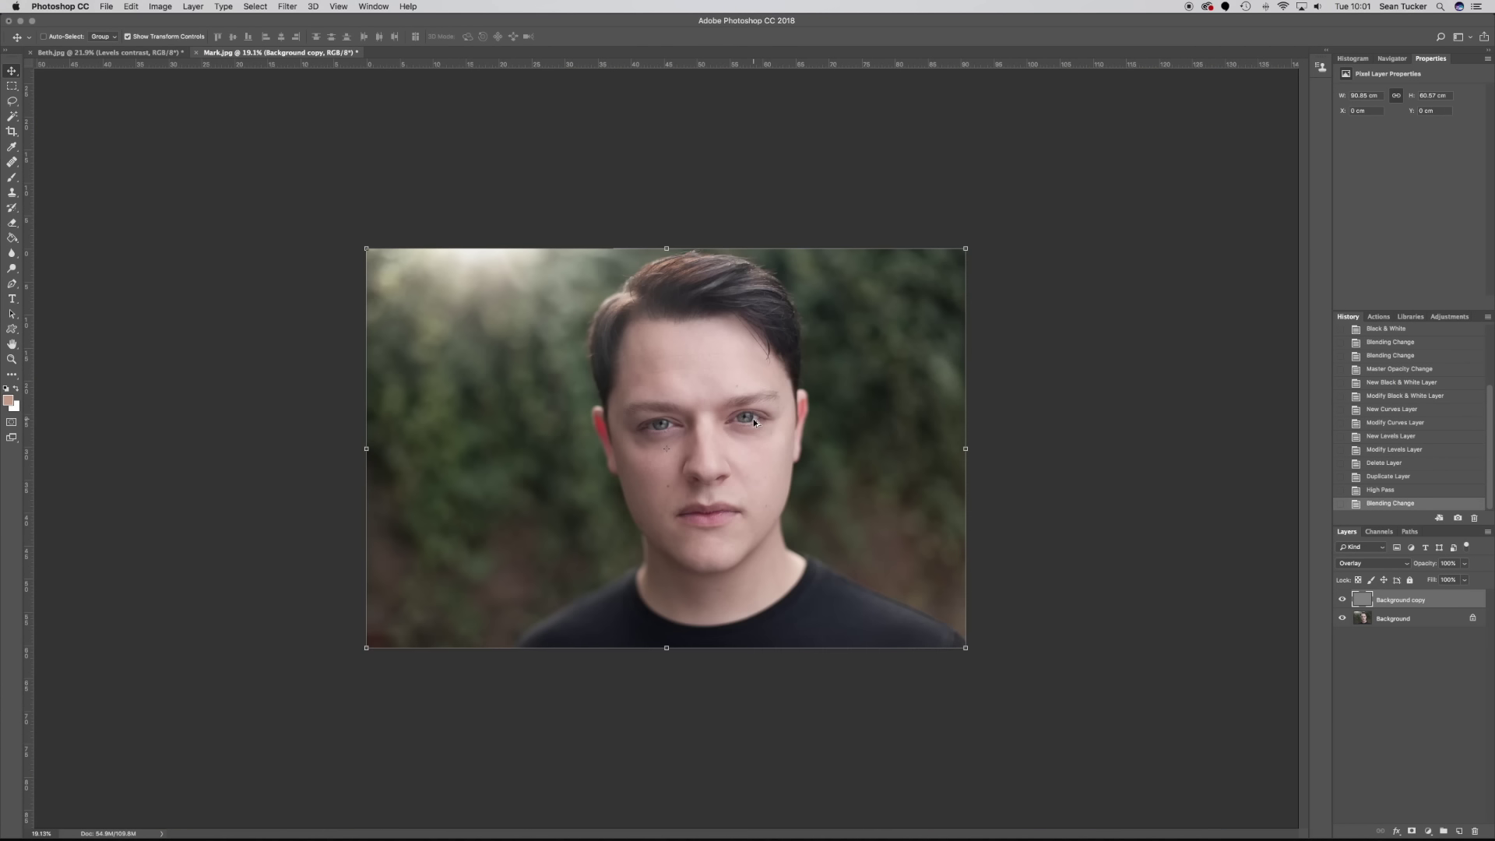
scroll(754, 419, up, 2)
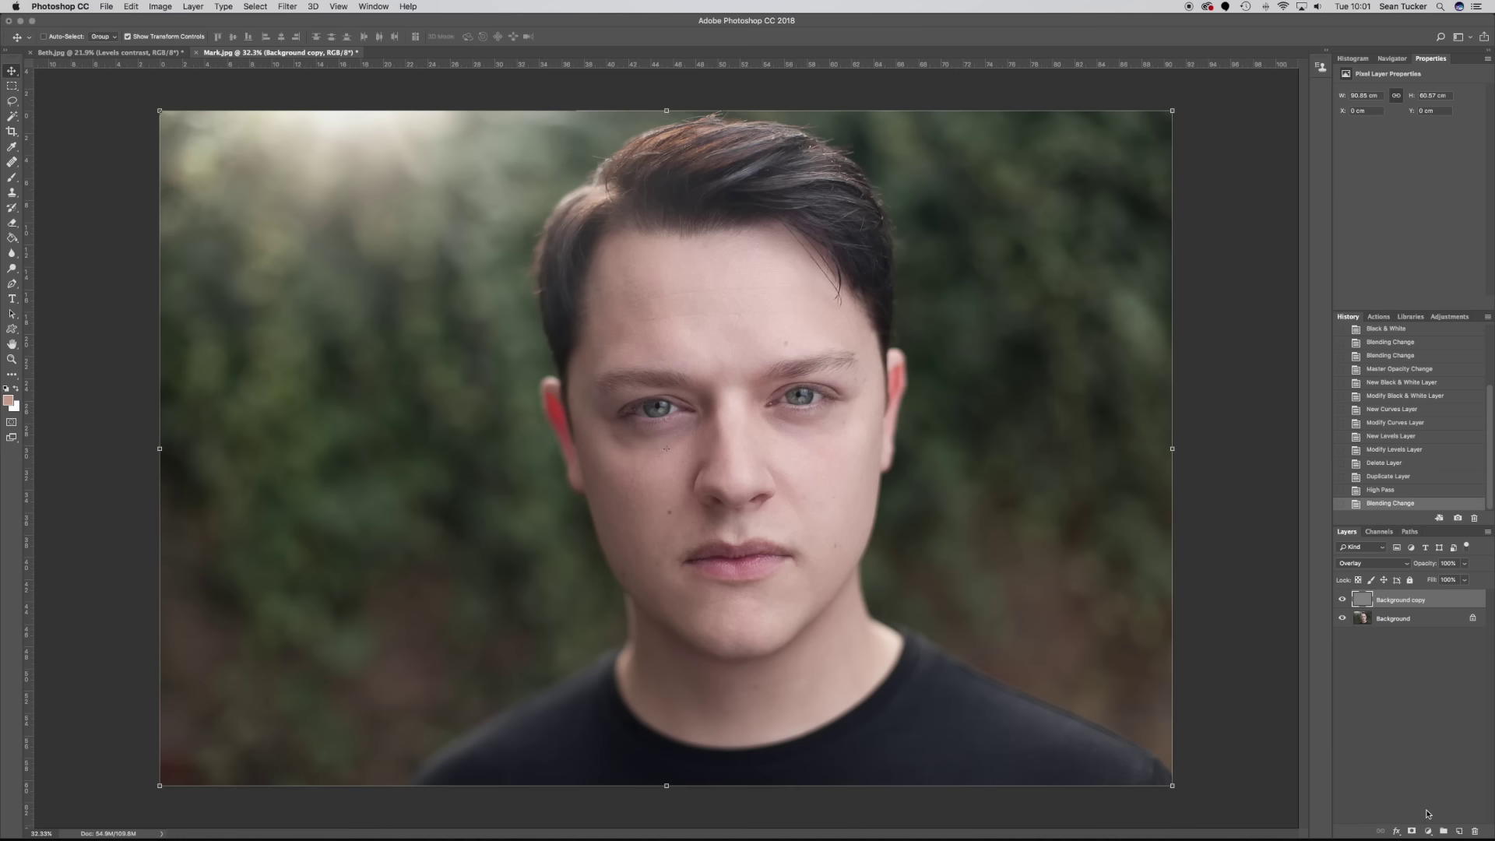
Add a layer mask to the Background copy layer and reduce the layer's opacity to 84%.
click(1412, 831)
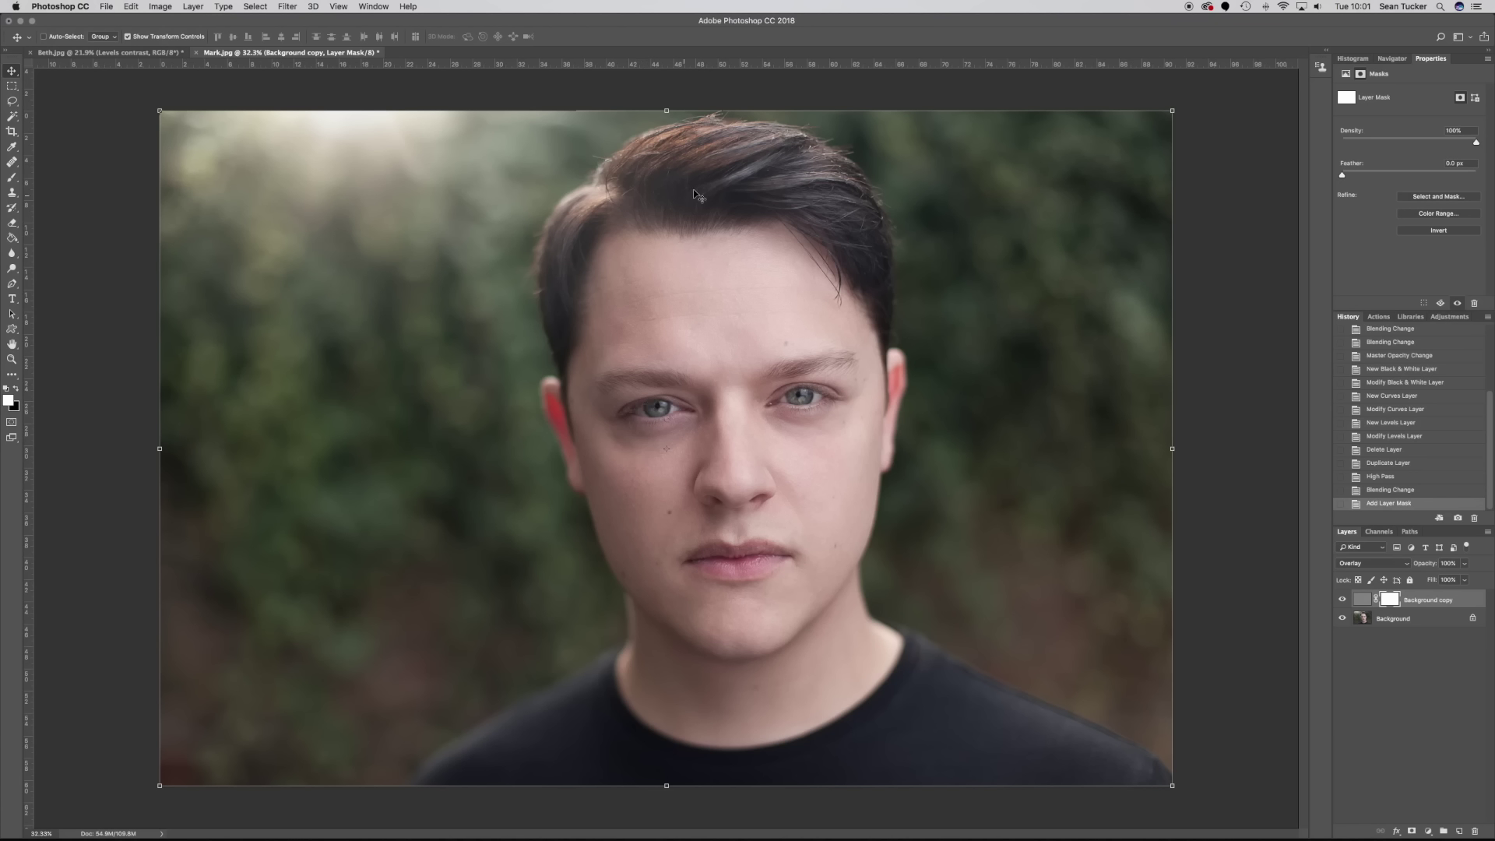
click(1464, 563)
drag(1467, 577, 1456, 578)
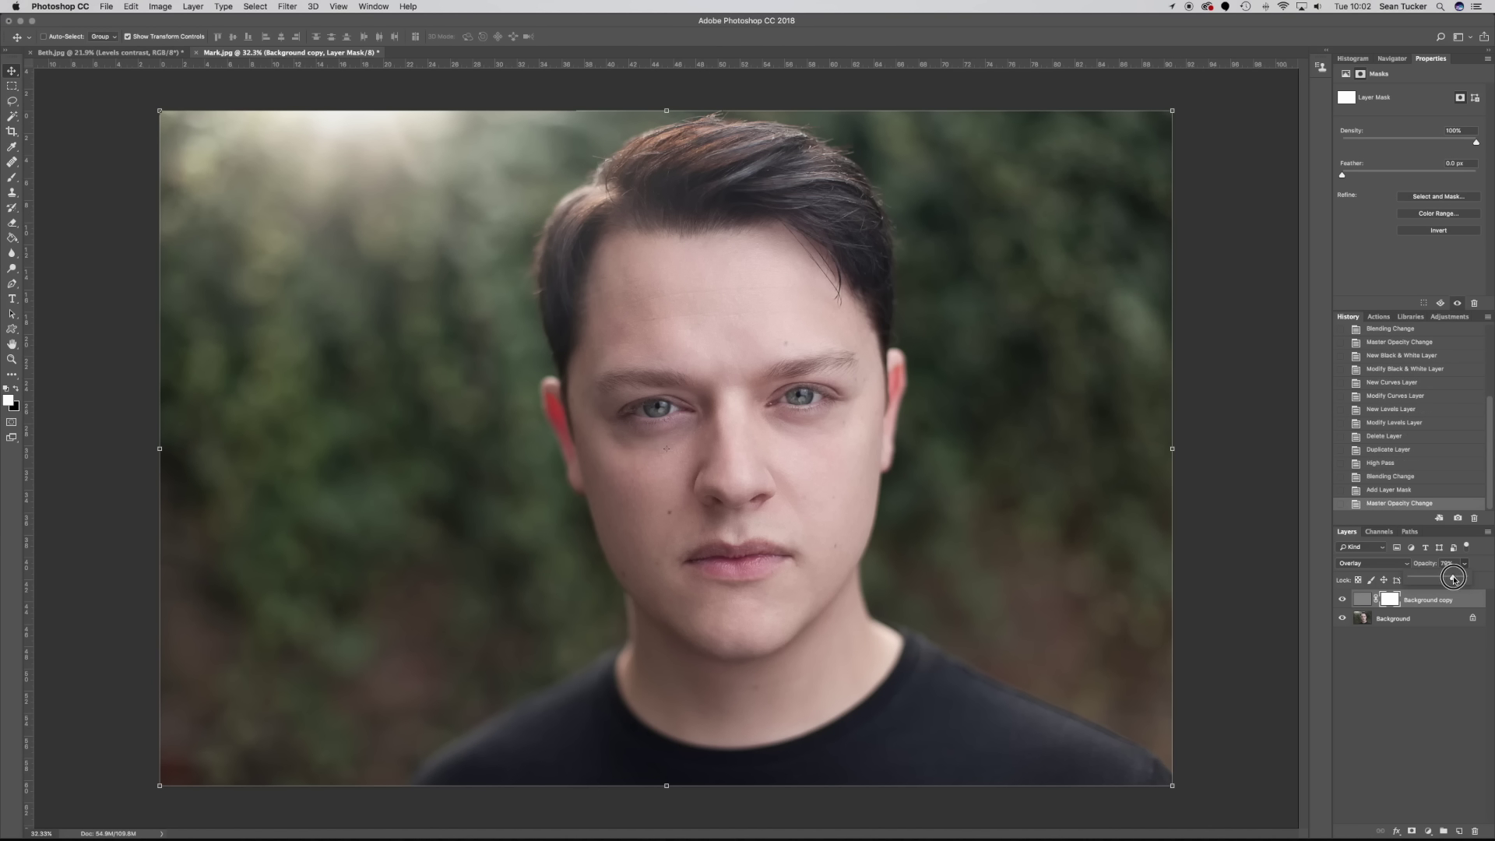
click(1439, 600)
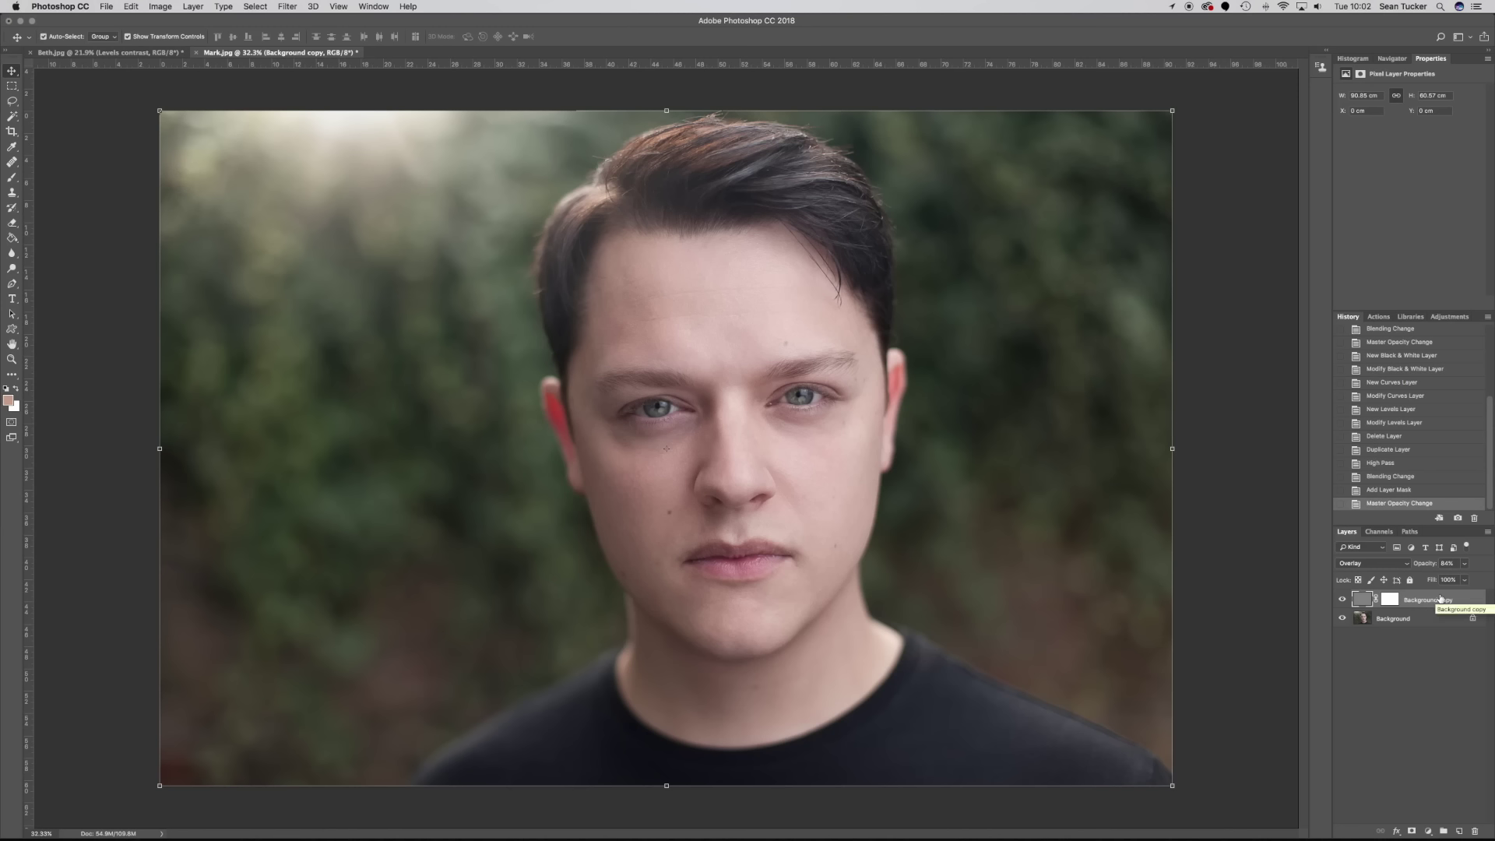
Stamp the visible layers into a new layer and convert it to black and white with Reds -29, Yellows 87 and Greens -14.
key(super+alt+shift+e)
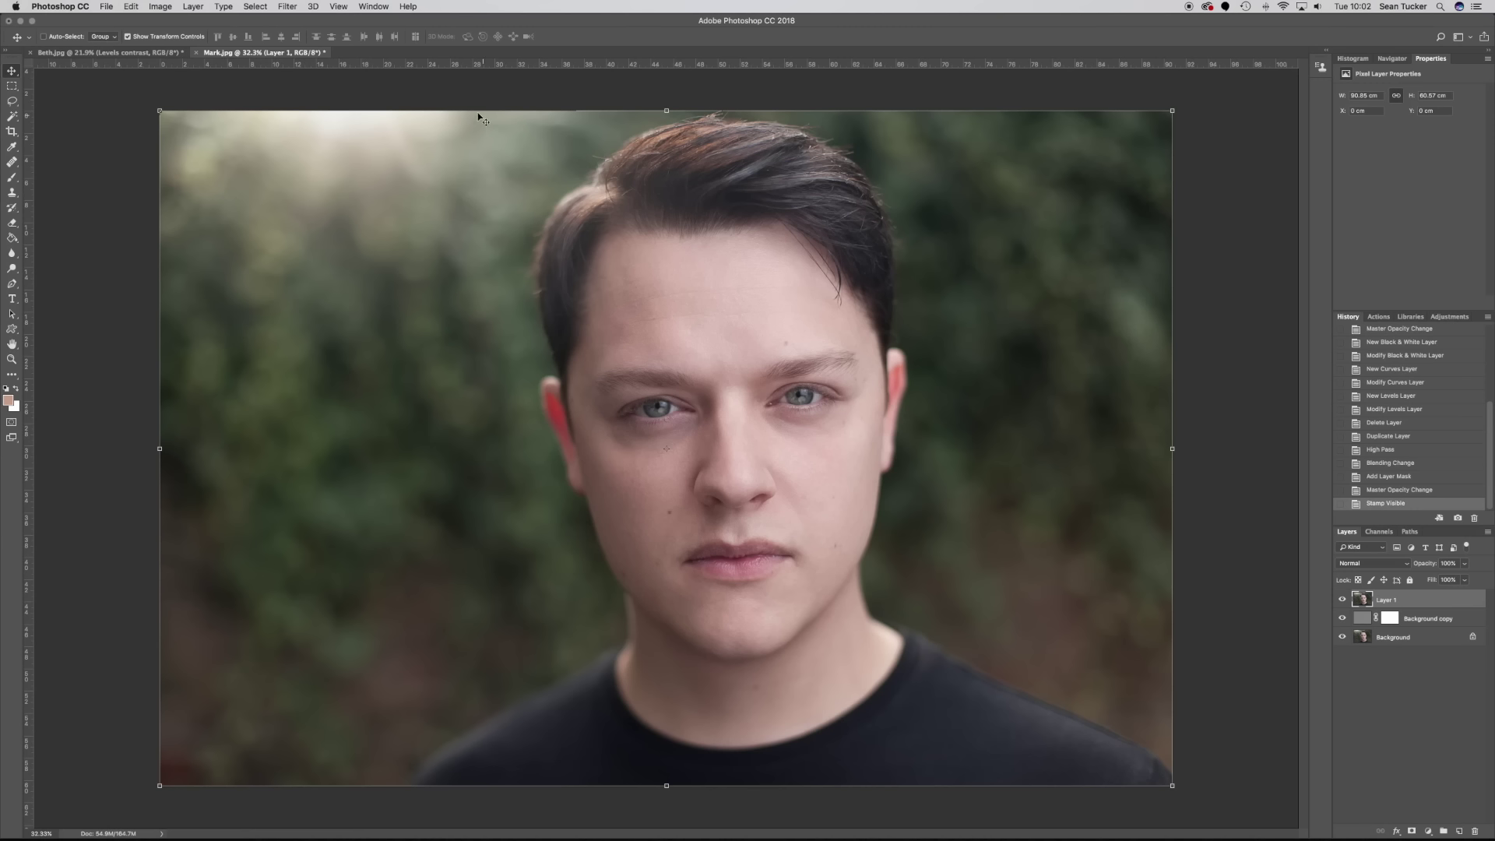
click(158, 7)
mouse_move(206, 38)
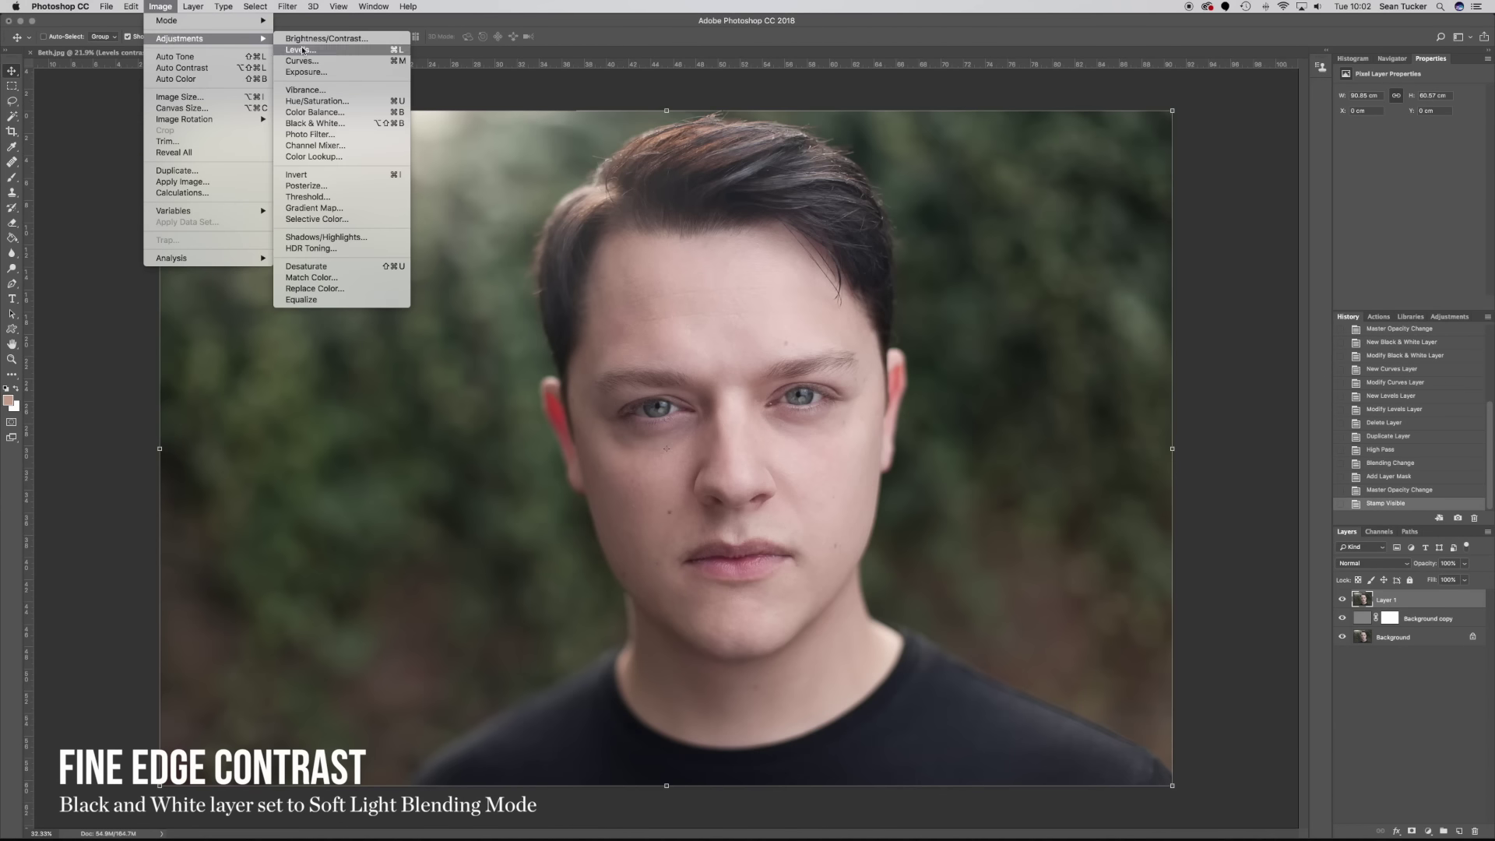
click(315, 123)
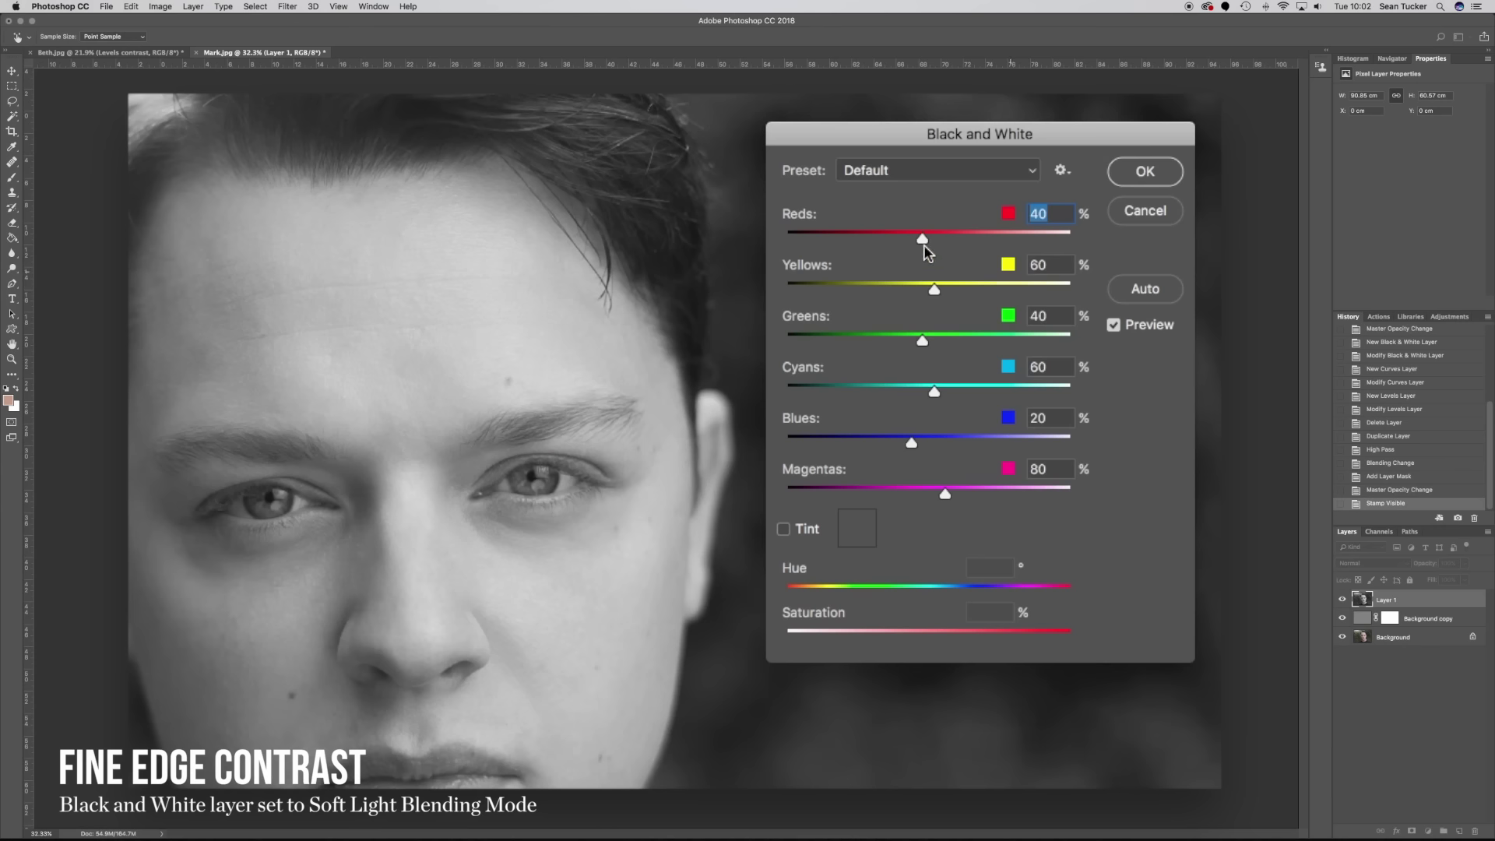
drag(924, 244, 889, 243)
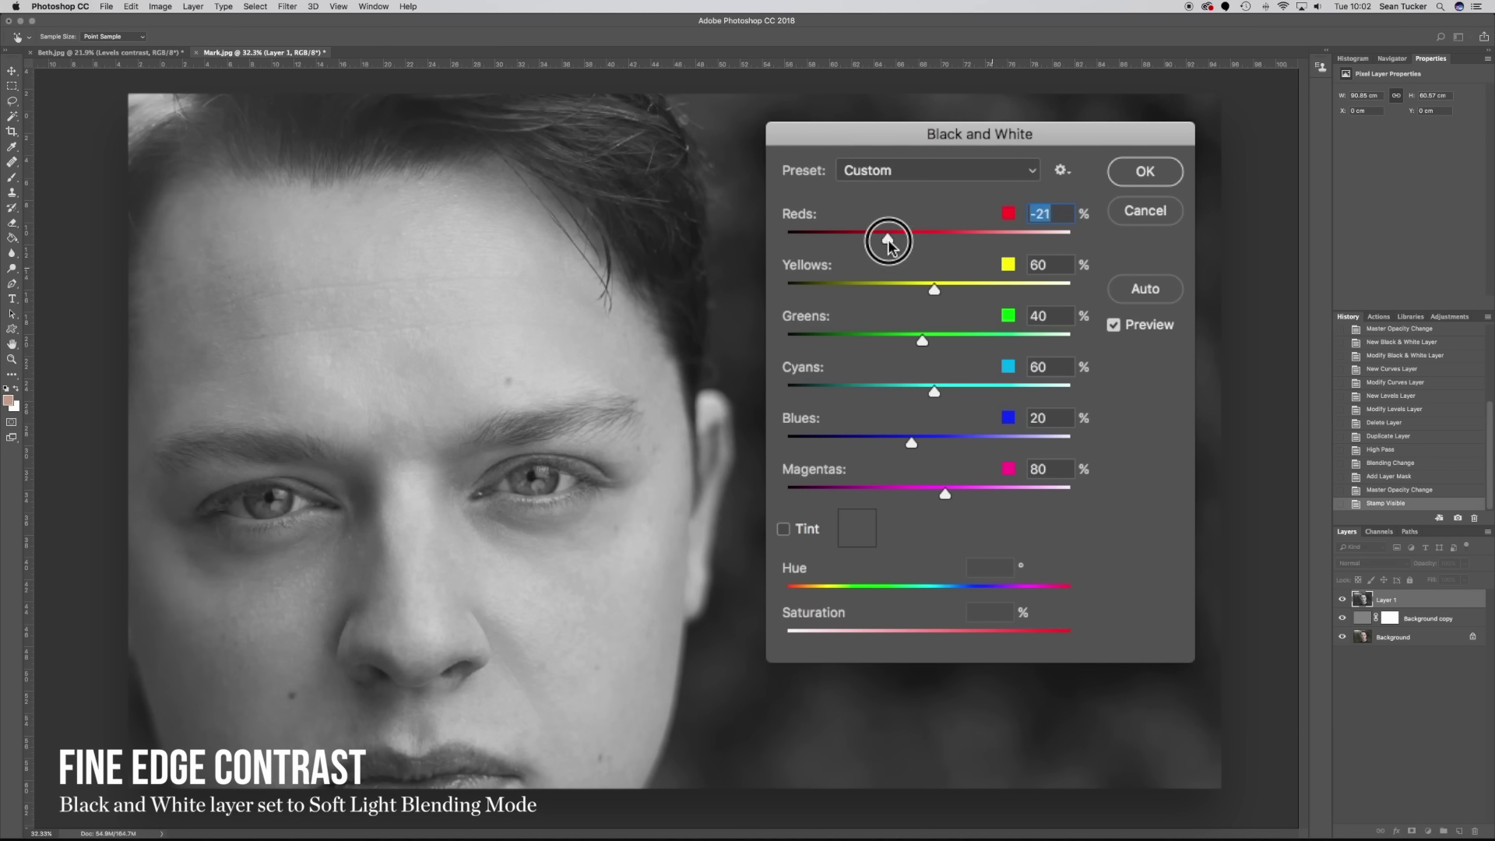
drag(934, 292, 948, 288)
drag(887, 240, 884, 236)
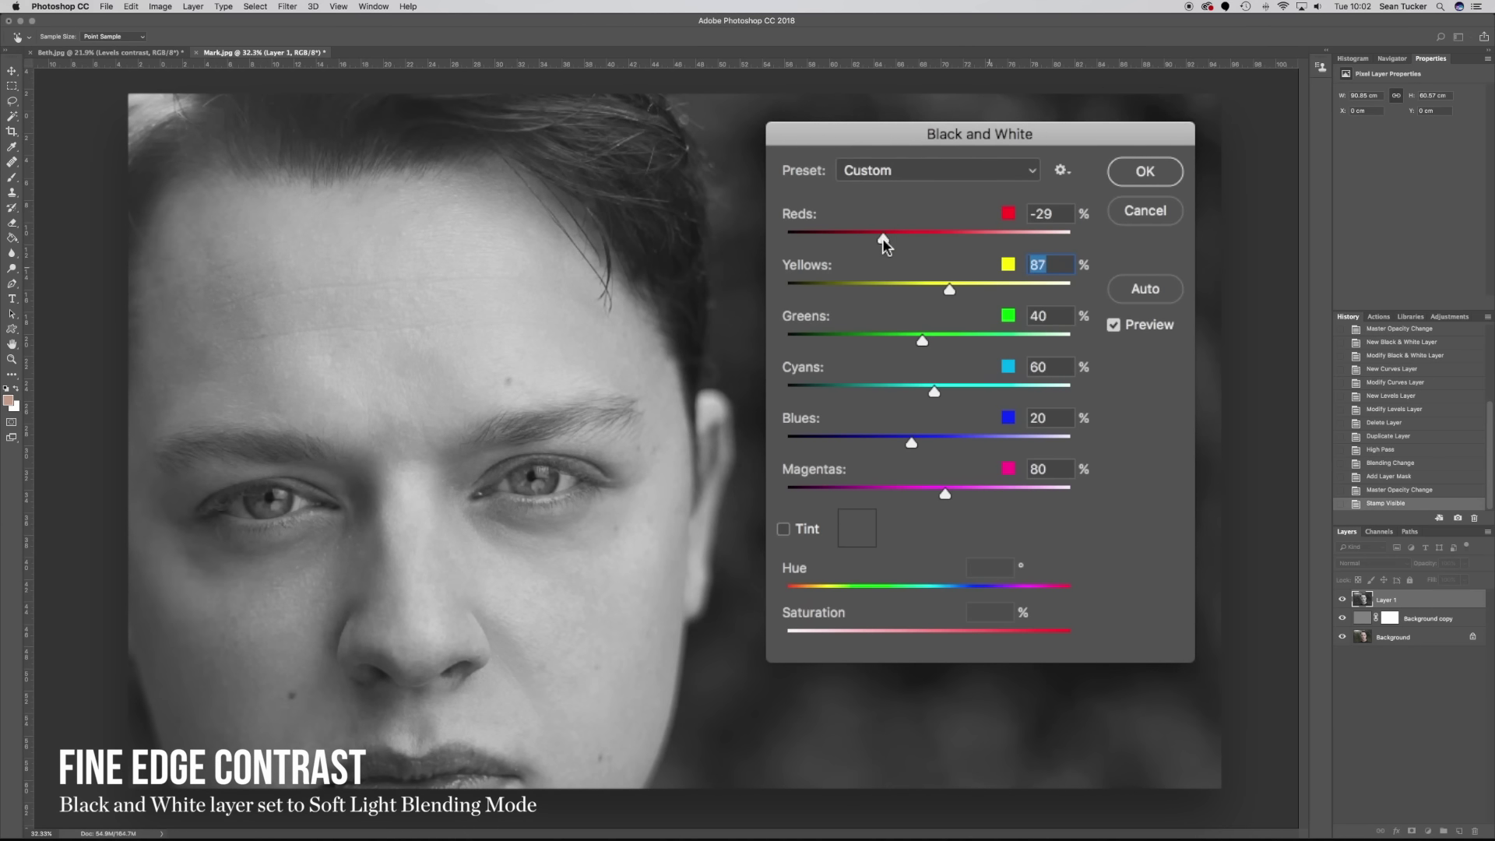
mouse_move(922, 341)
mouse_down()
mouse_move(875, 340)
mouse_move(894, 340)
mouse_up()
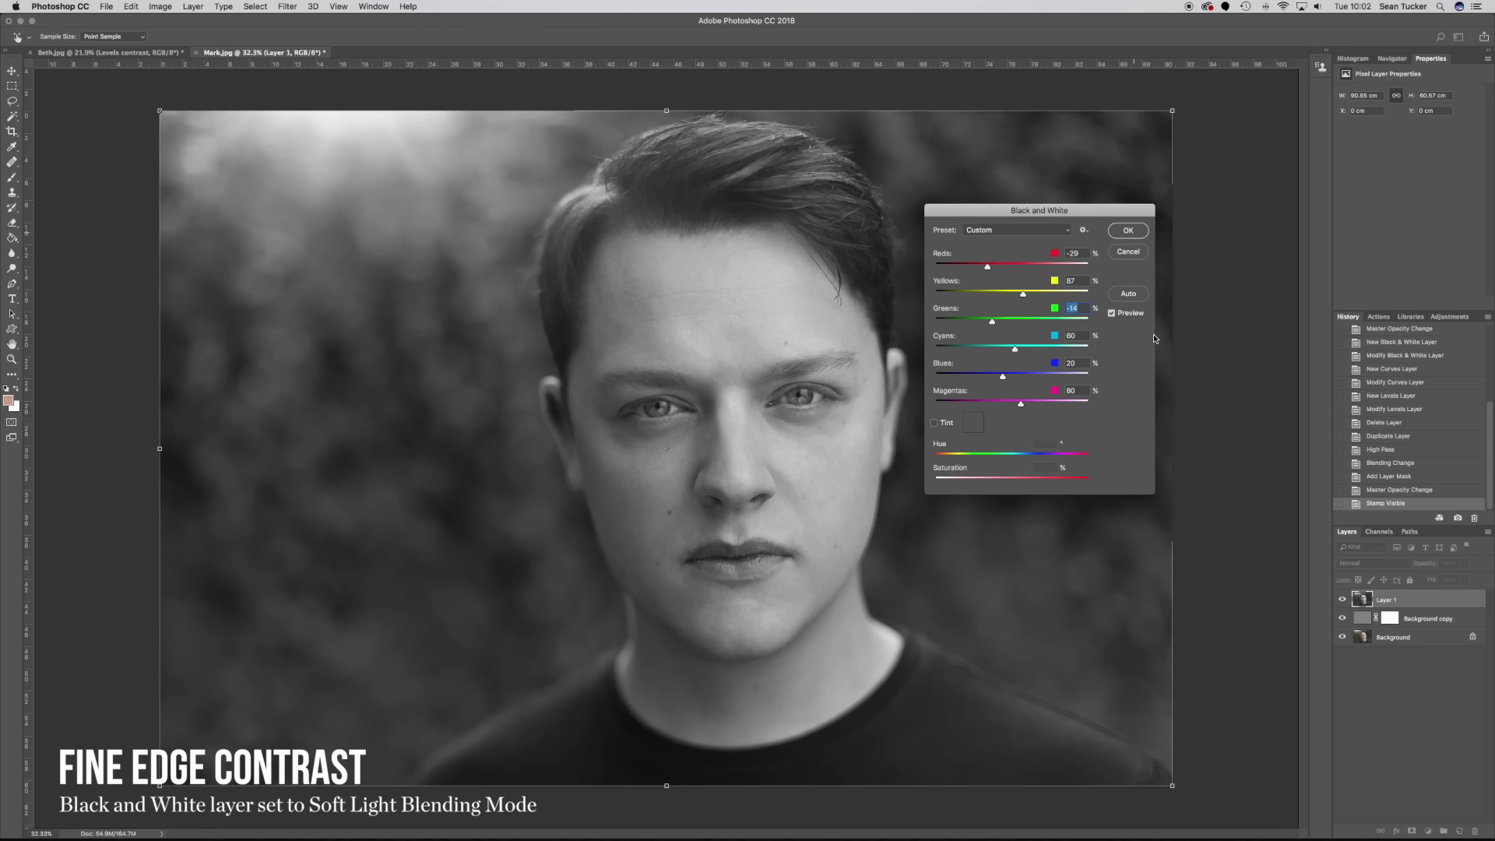
click(1144, 172)
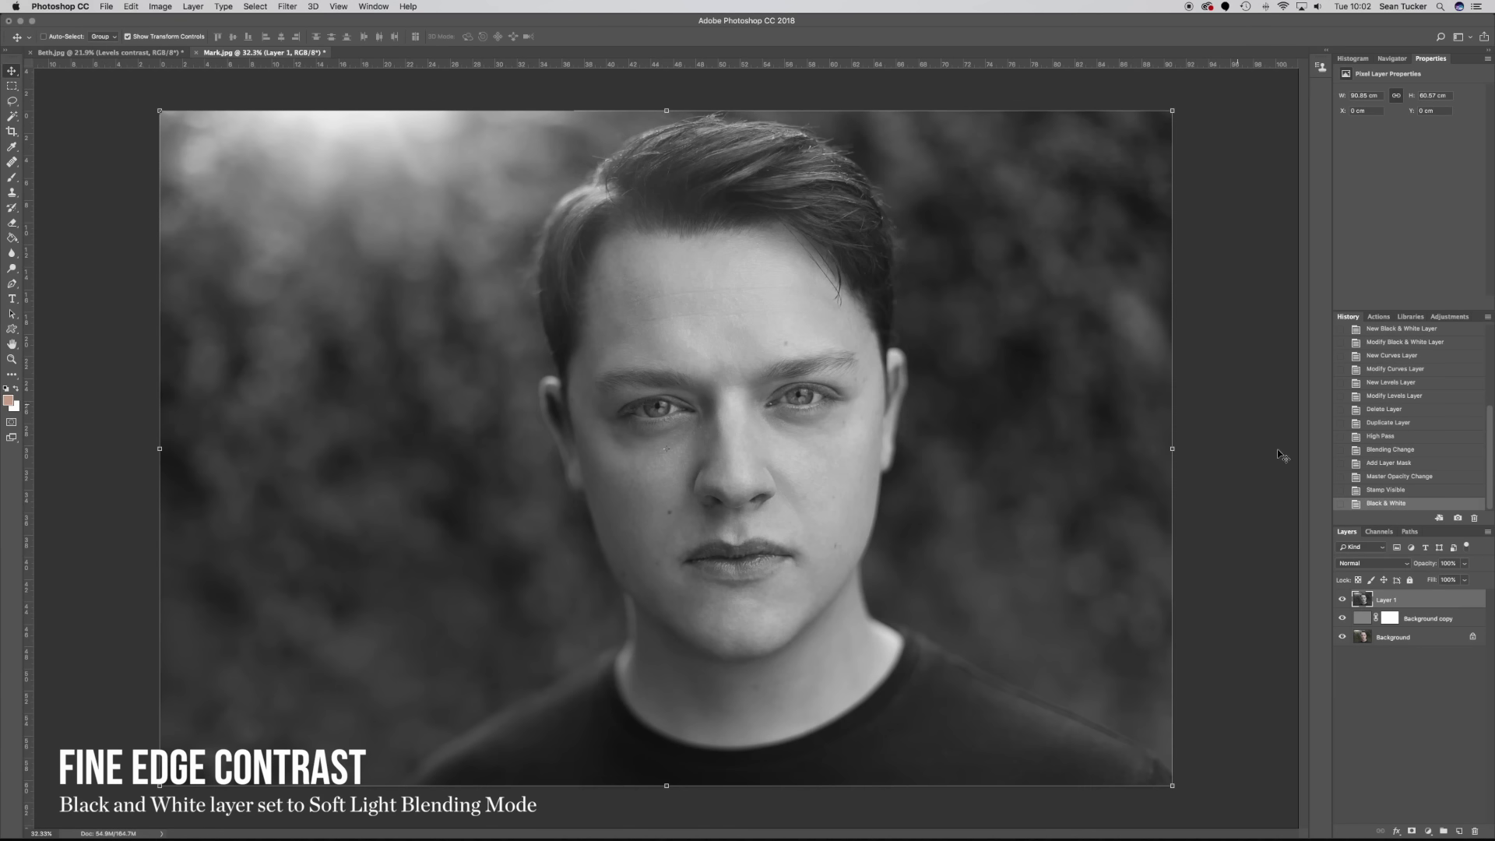
Blend the black and white Layer 1 in Soft Light at an opacity well below half, and compare it hidden and shown.
click(1372, 563)
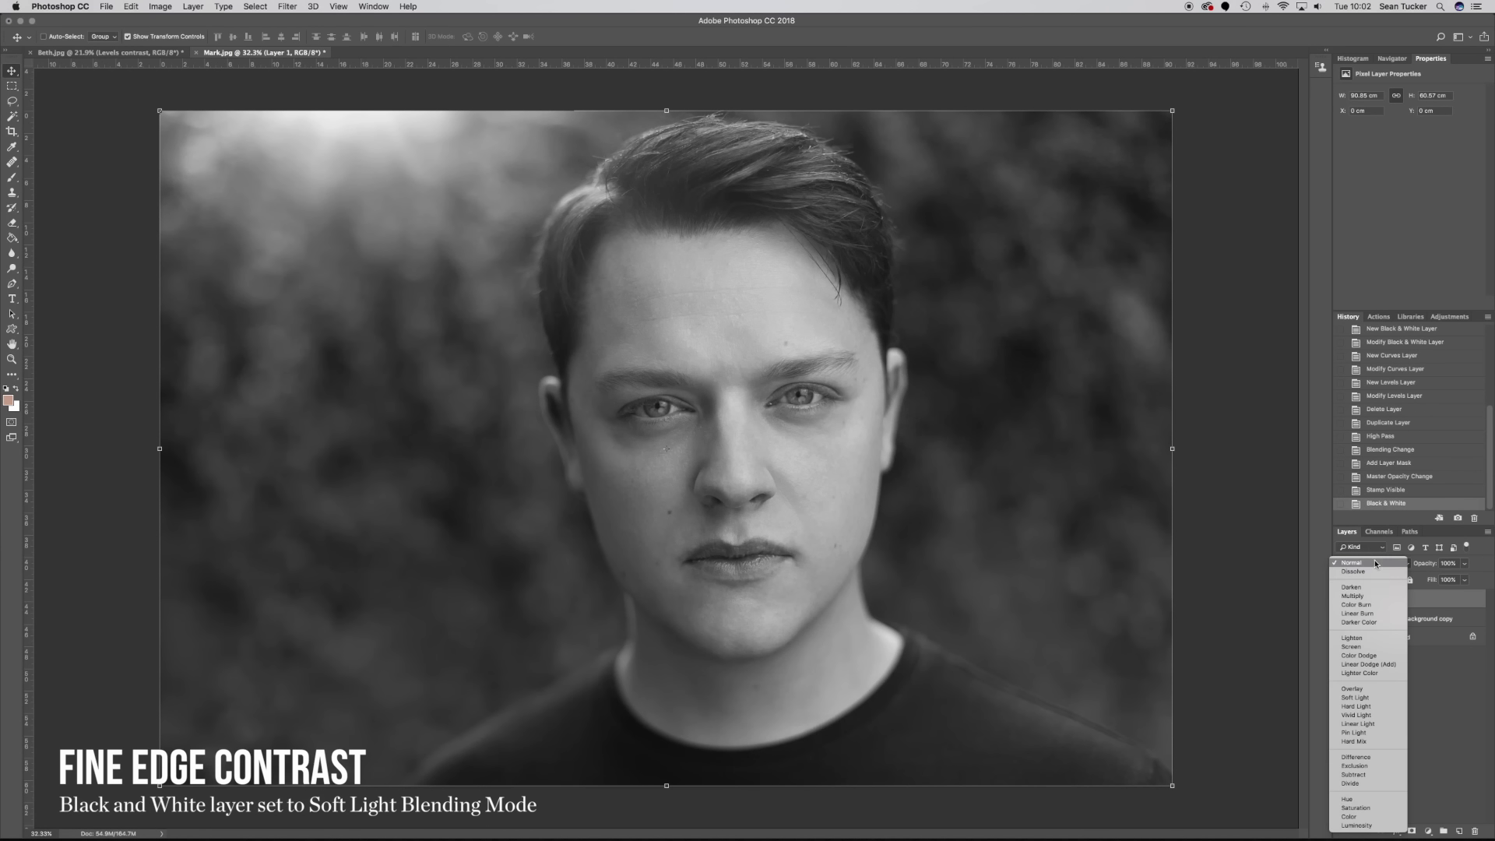
click(1379, 699)
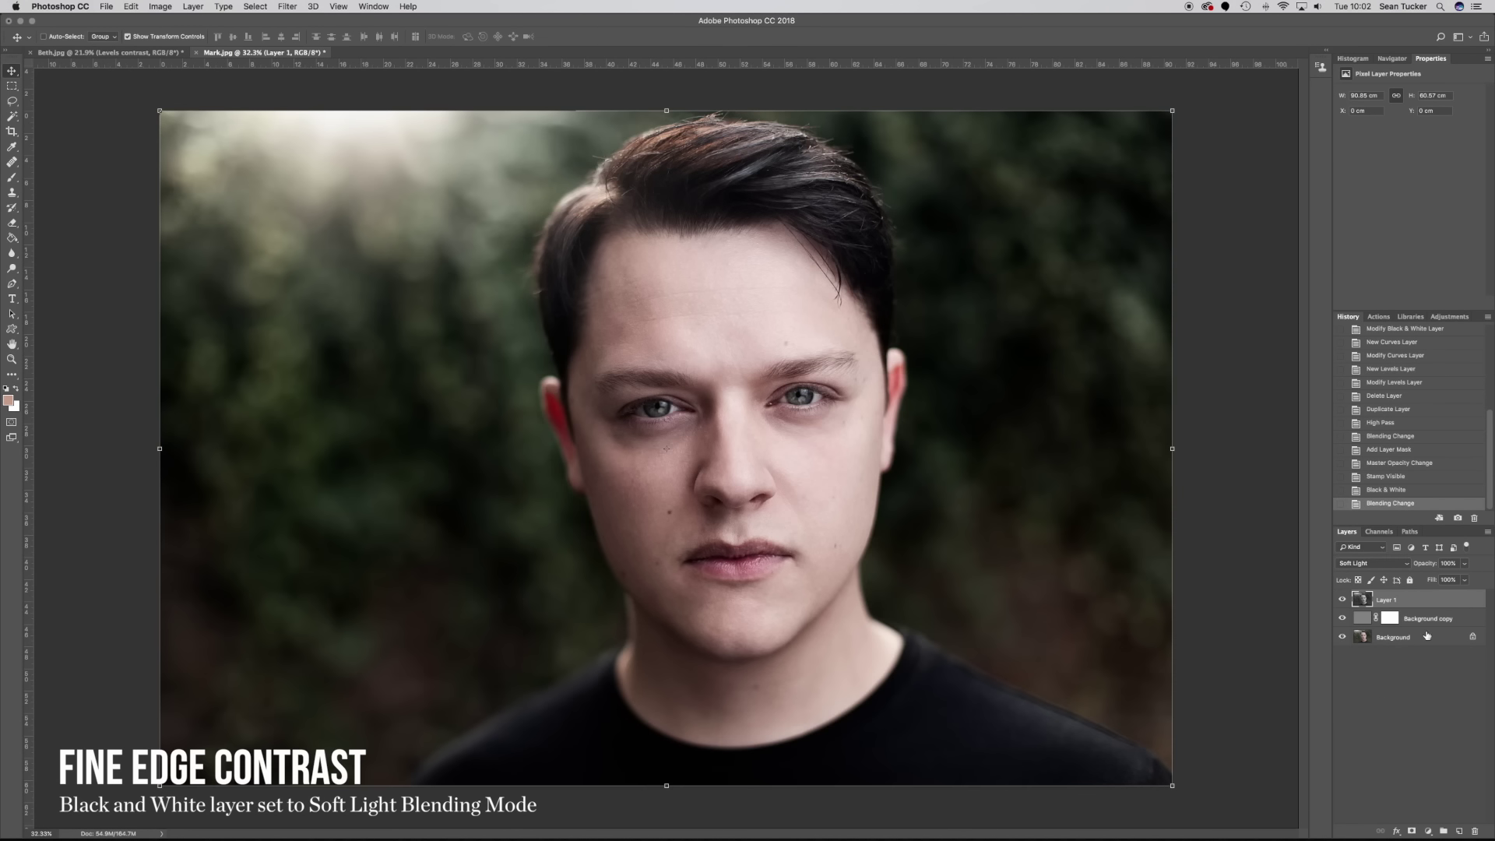
click(1464, 563)
drag(1465, 577, 1425, 612)
click(1420, 579)
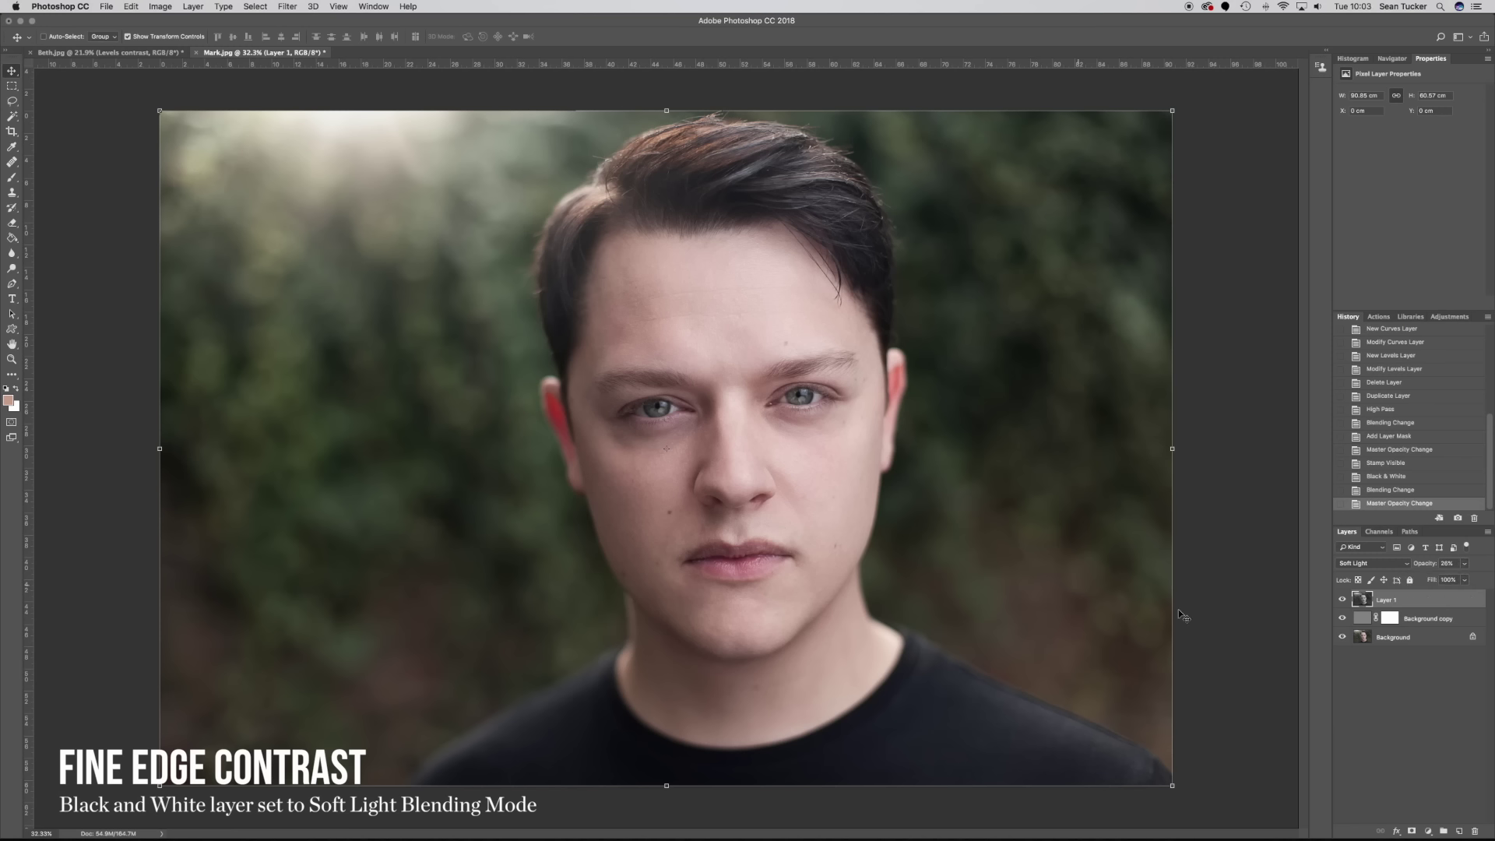
click(1341, 600)
click(1341, 600)
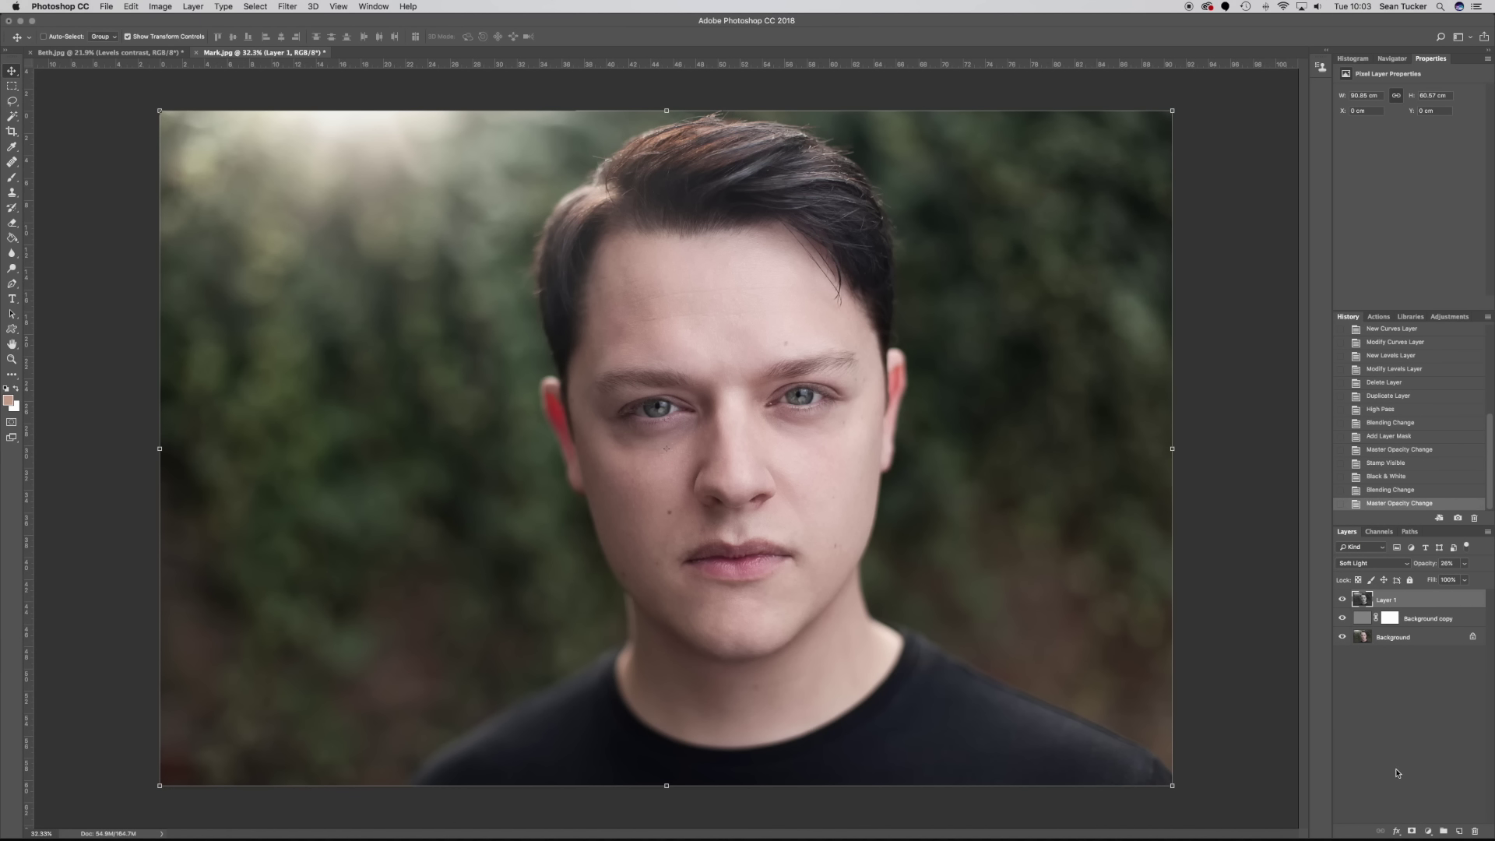
Add a Black & White adjustment layer with Reds -2, Yellows 85 and Greens 11.
click(1428, 830)
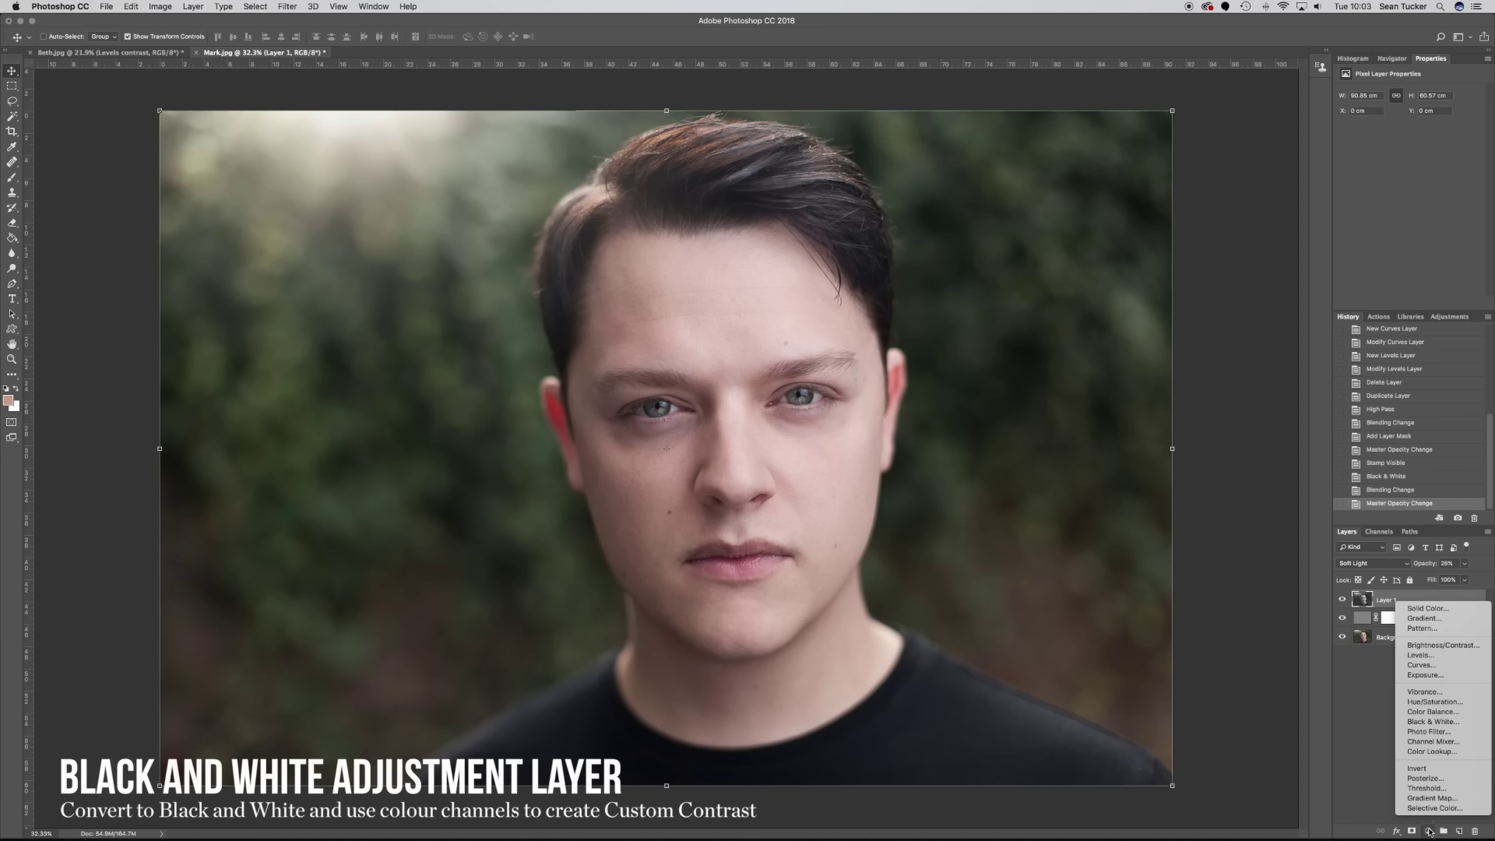
click(1438, 721)
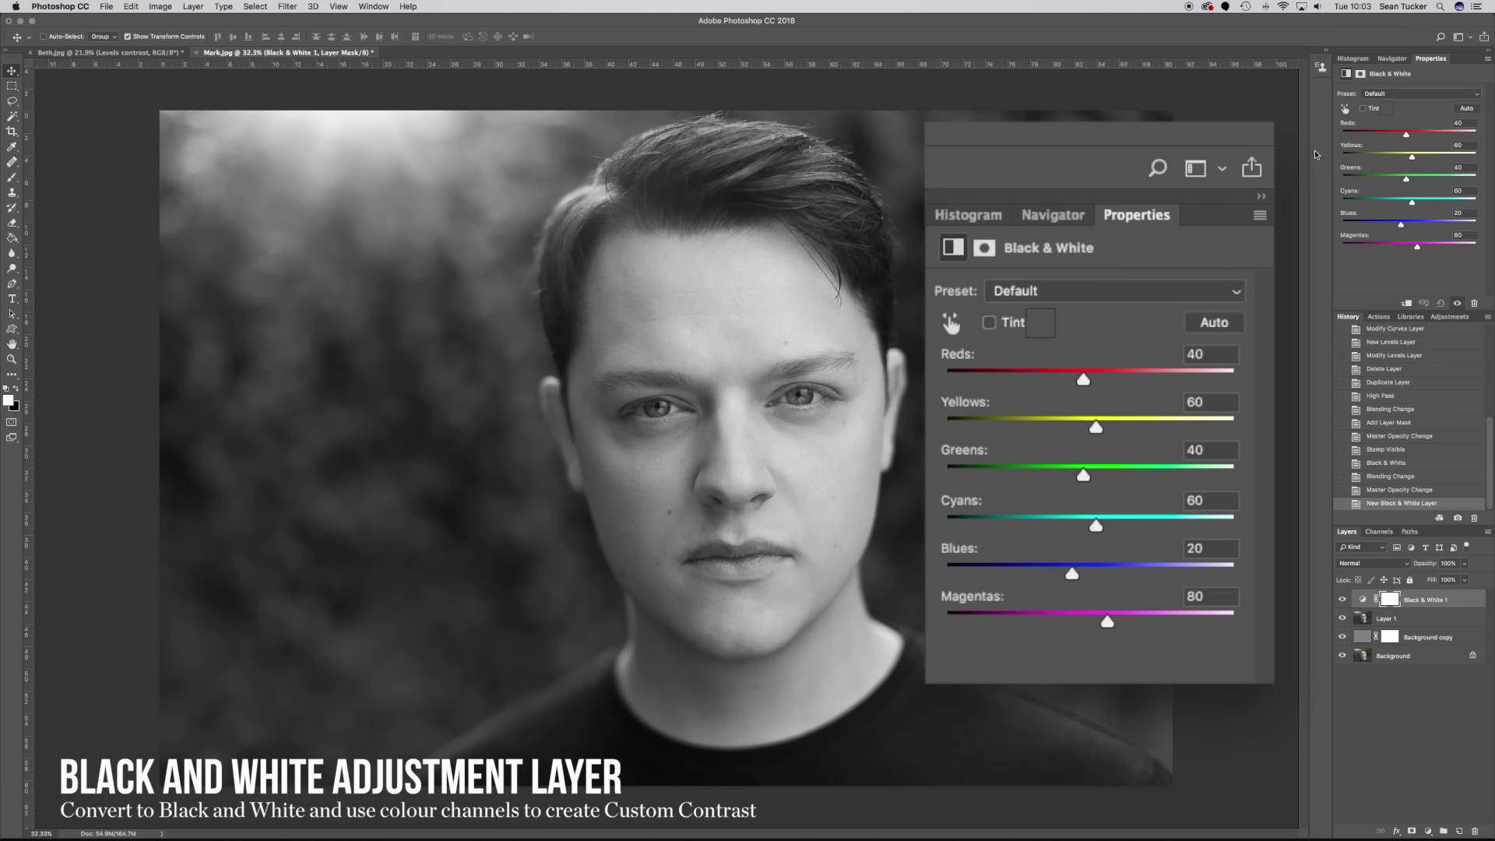
mouse_move(1406, 135)
mouse_down()
mouse_move(1419, 158)
mouse_move(1395, 138)
mouse_up()
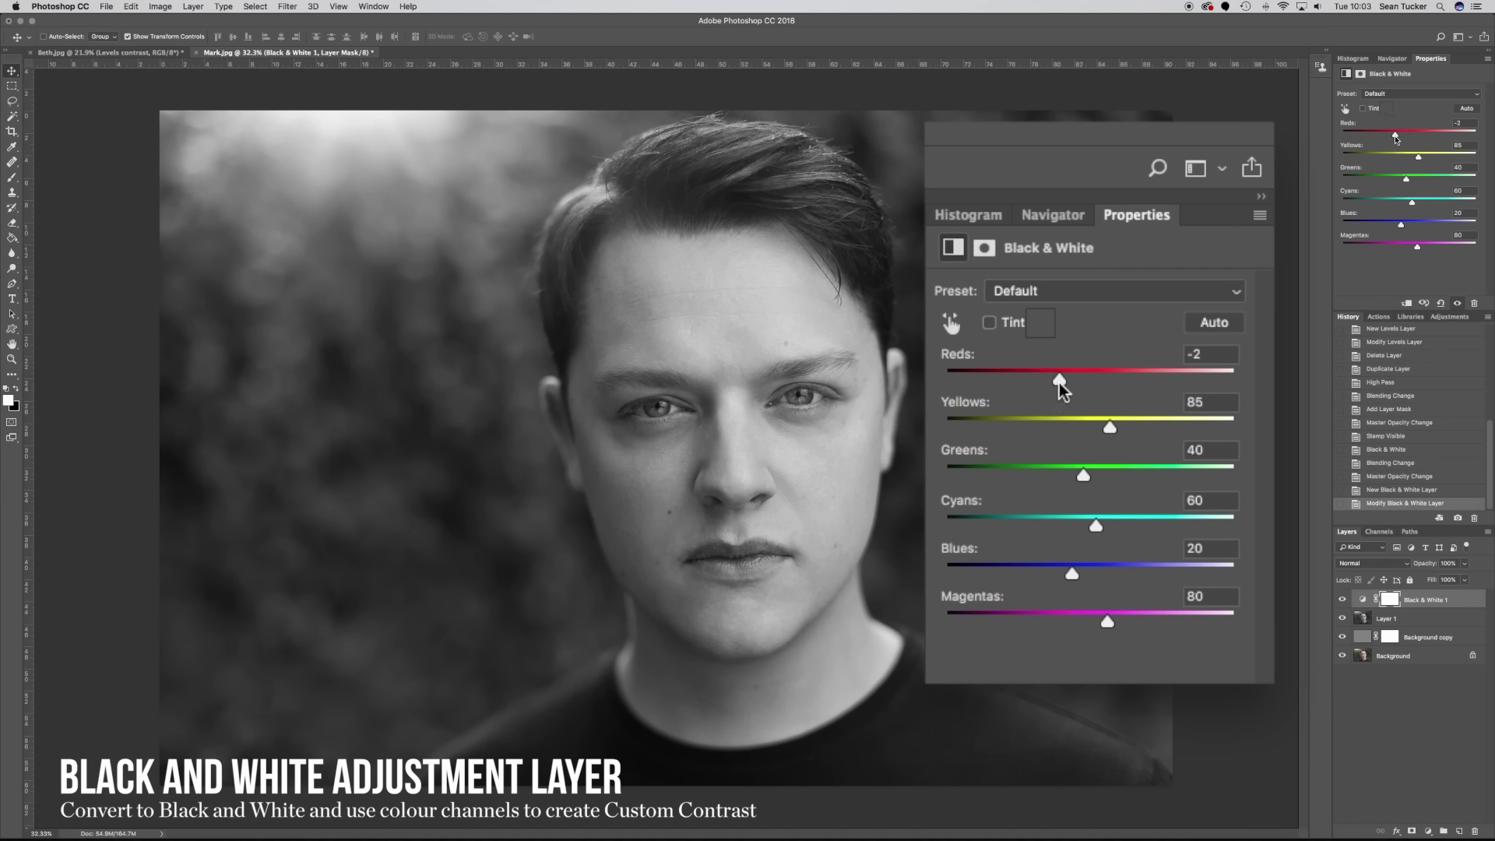
drag(1406, 179, 1399, 181)
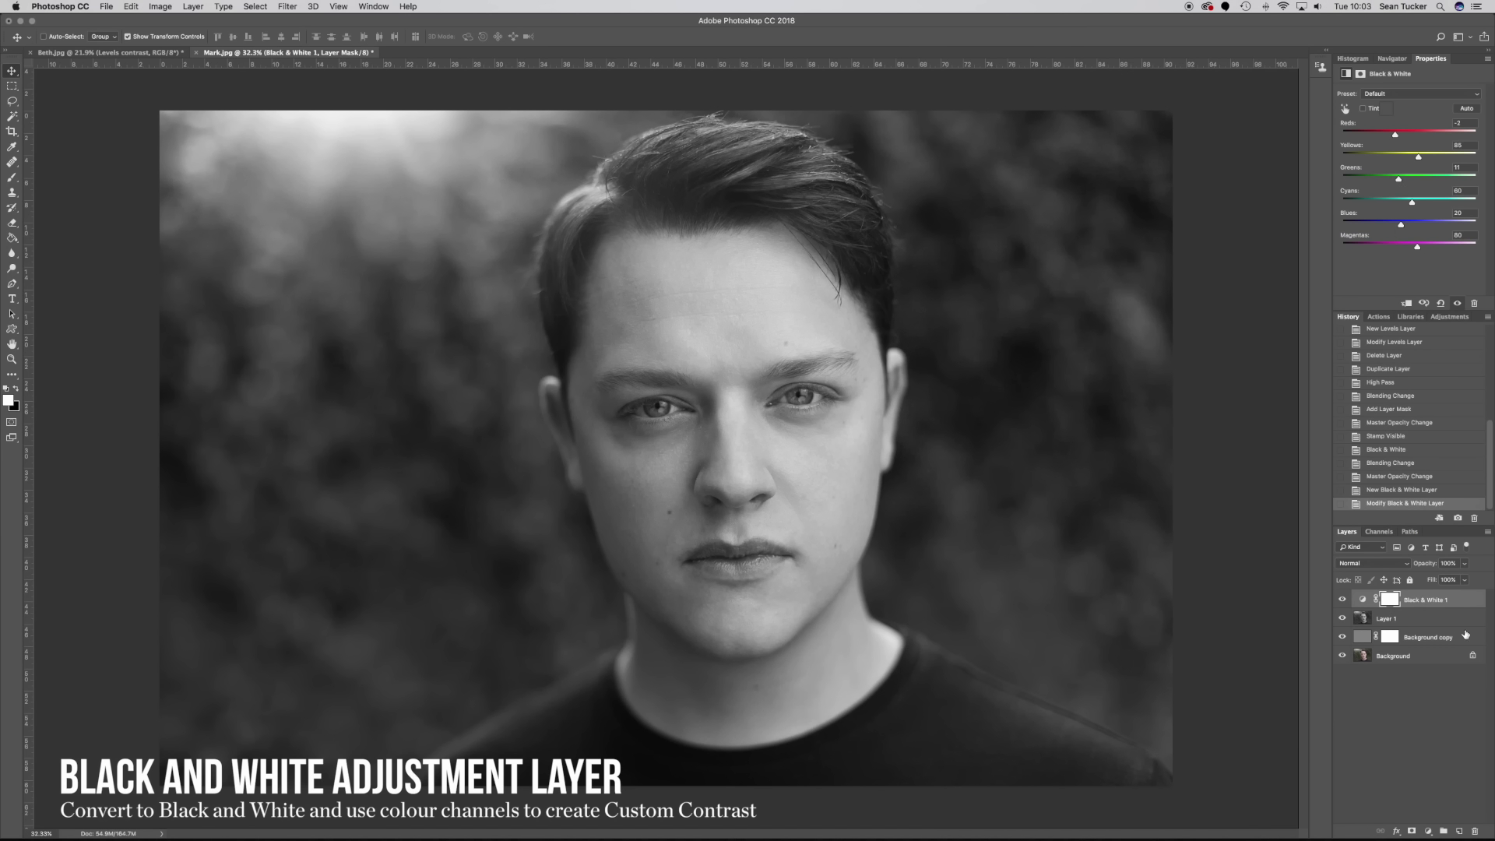
Add a Curves adjustment layer and place points on the curve in the highlights, midtones and shadows.
click(1428, 830)
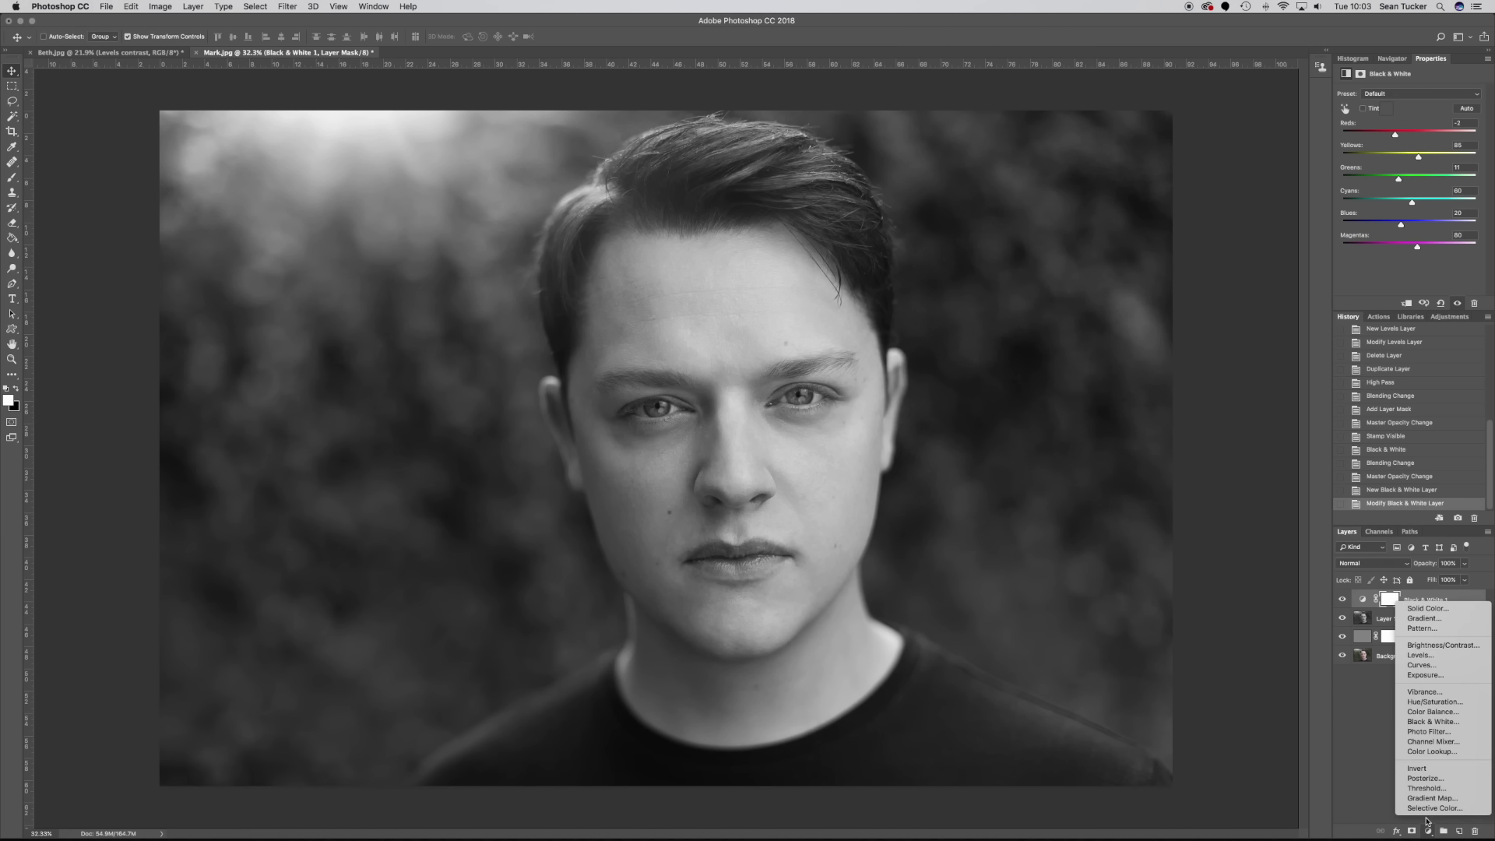
click(1420, 664)
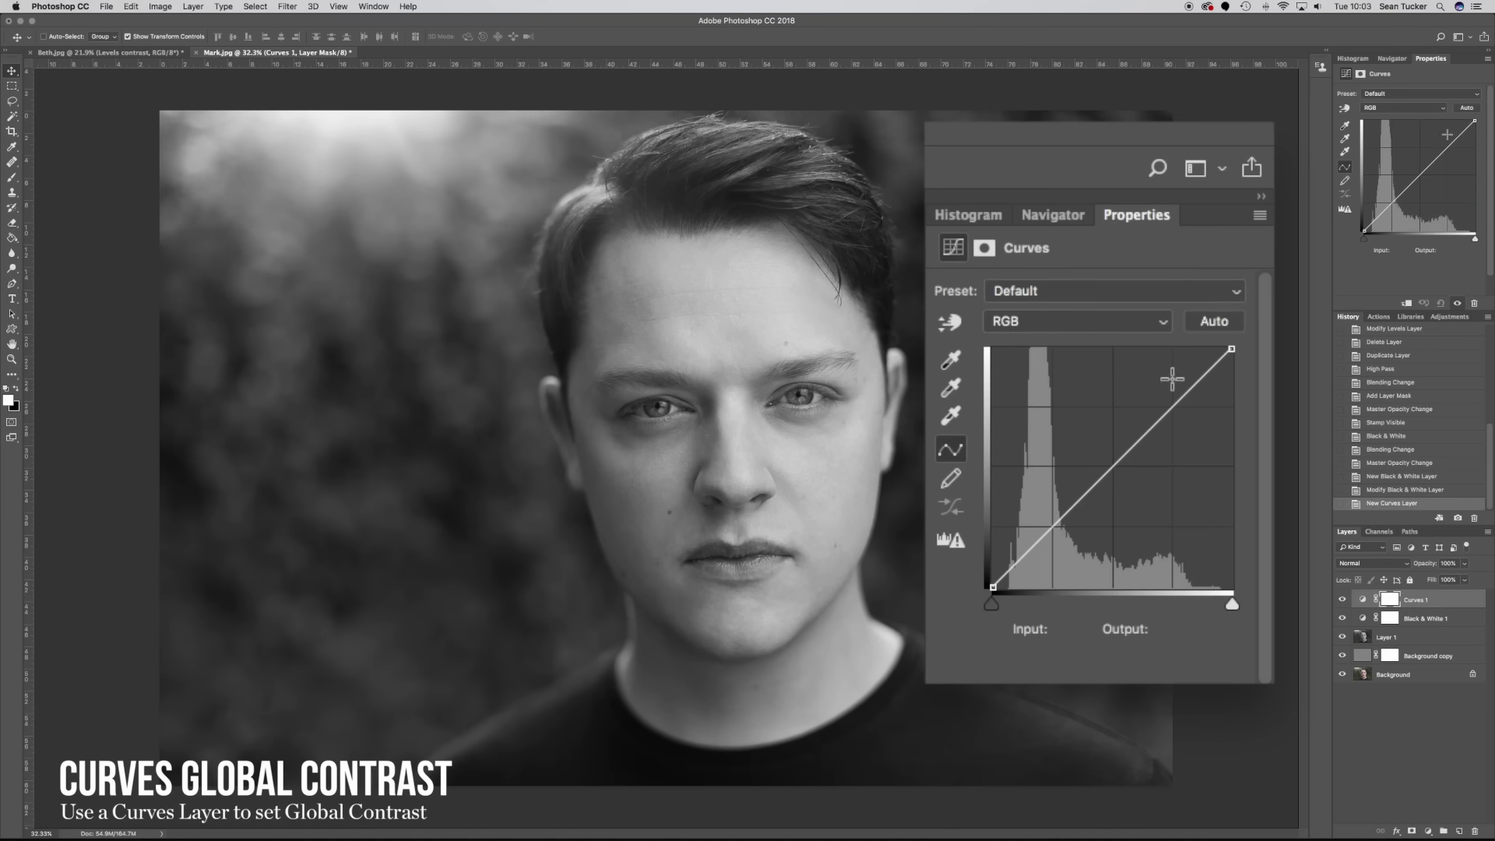
click(1446, 148)
click(1420, 175)
click(1403, 192)
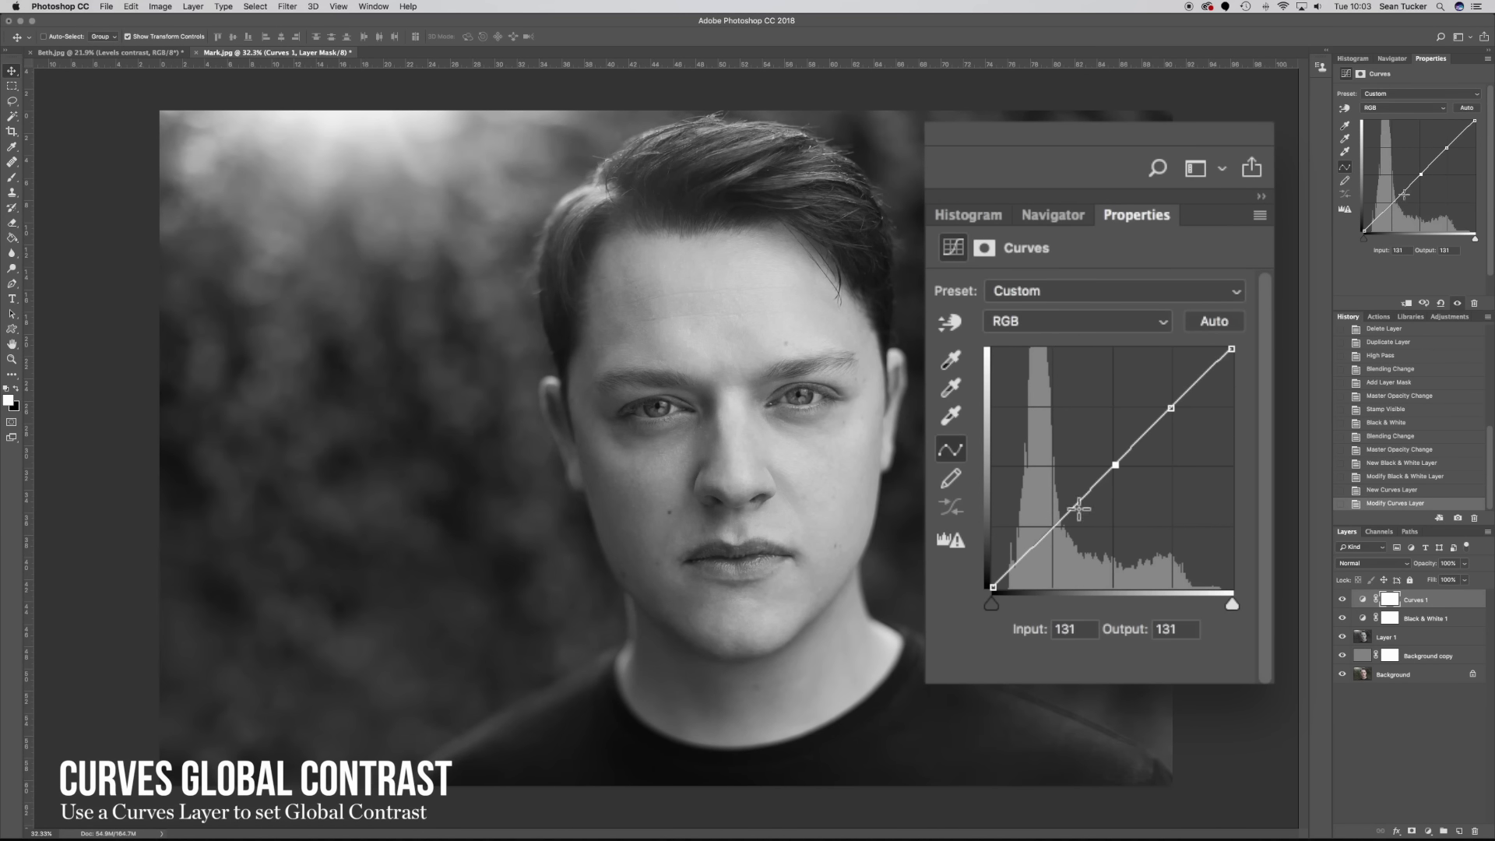
click(1055, 528)
click(1171, 406)
Shape a gentle S-curve with highlights about 185 to 196, midtones 135 to 133 and shadows about 68 to 55.
drag(1446, 149, 1445, 148)
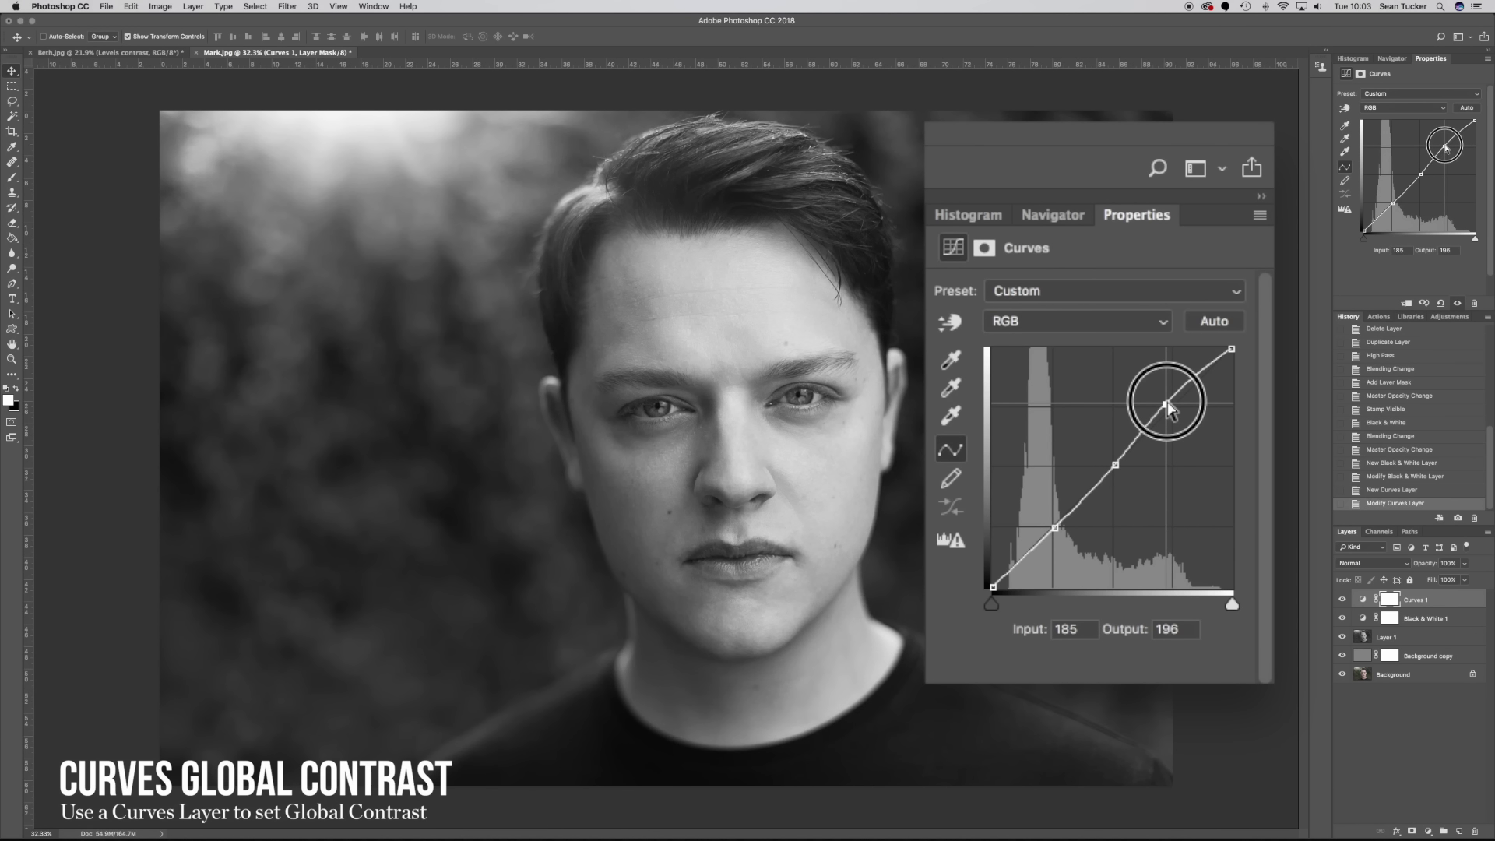
drag(1056, 528, 1058, 535)
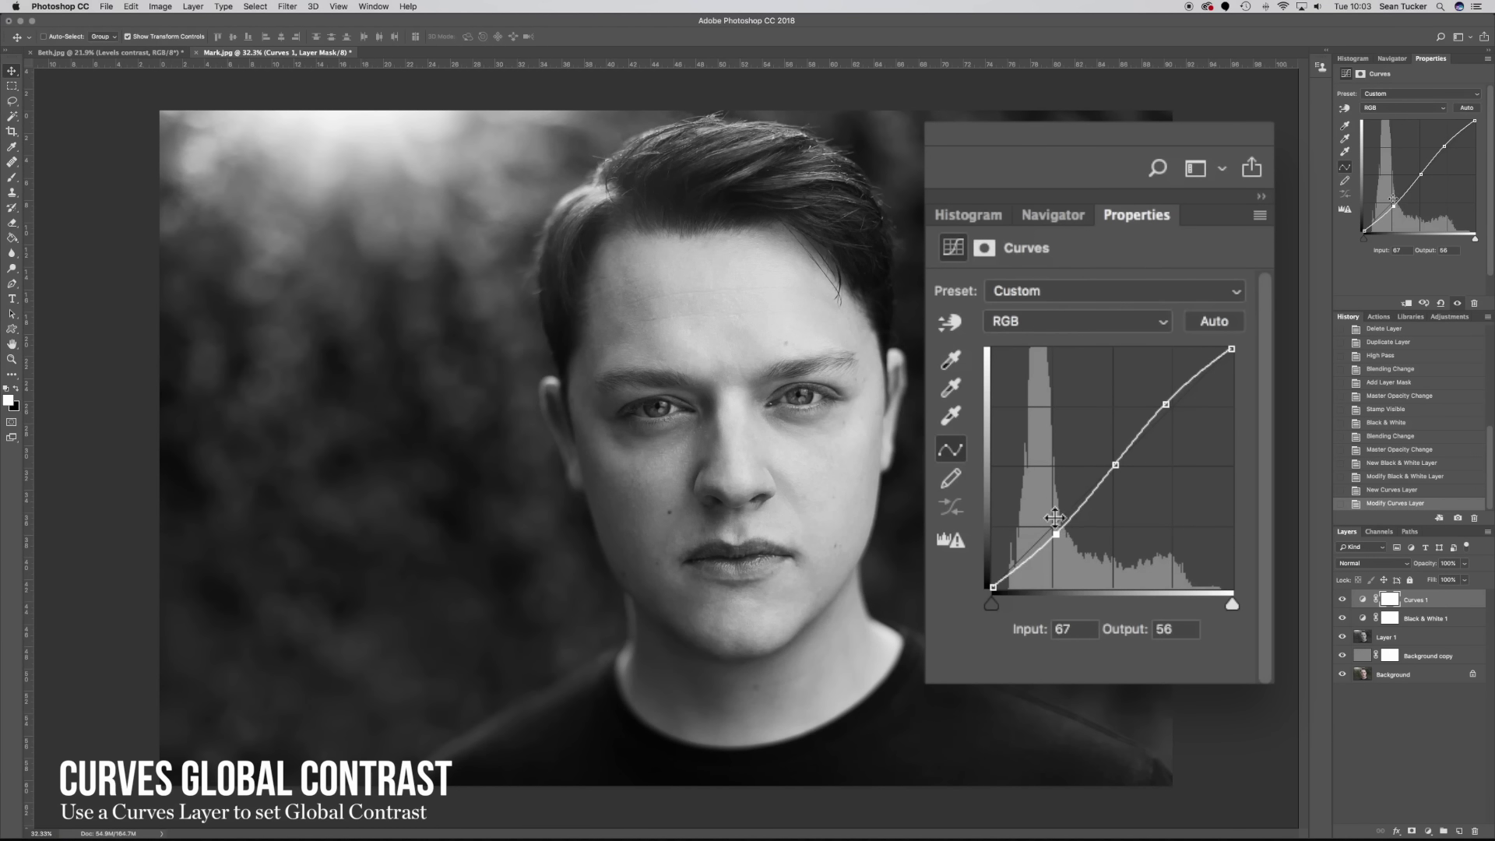
drag(1059, 532, 1057, 537)
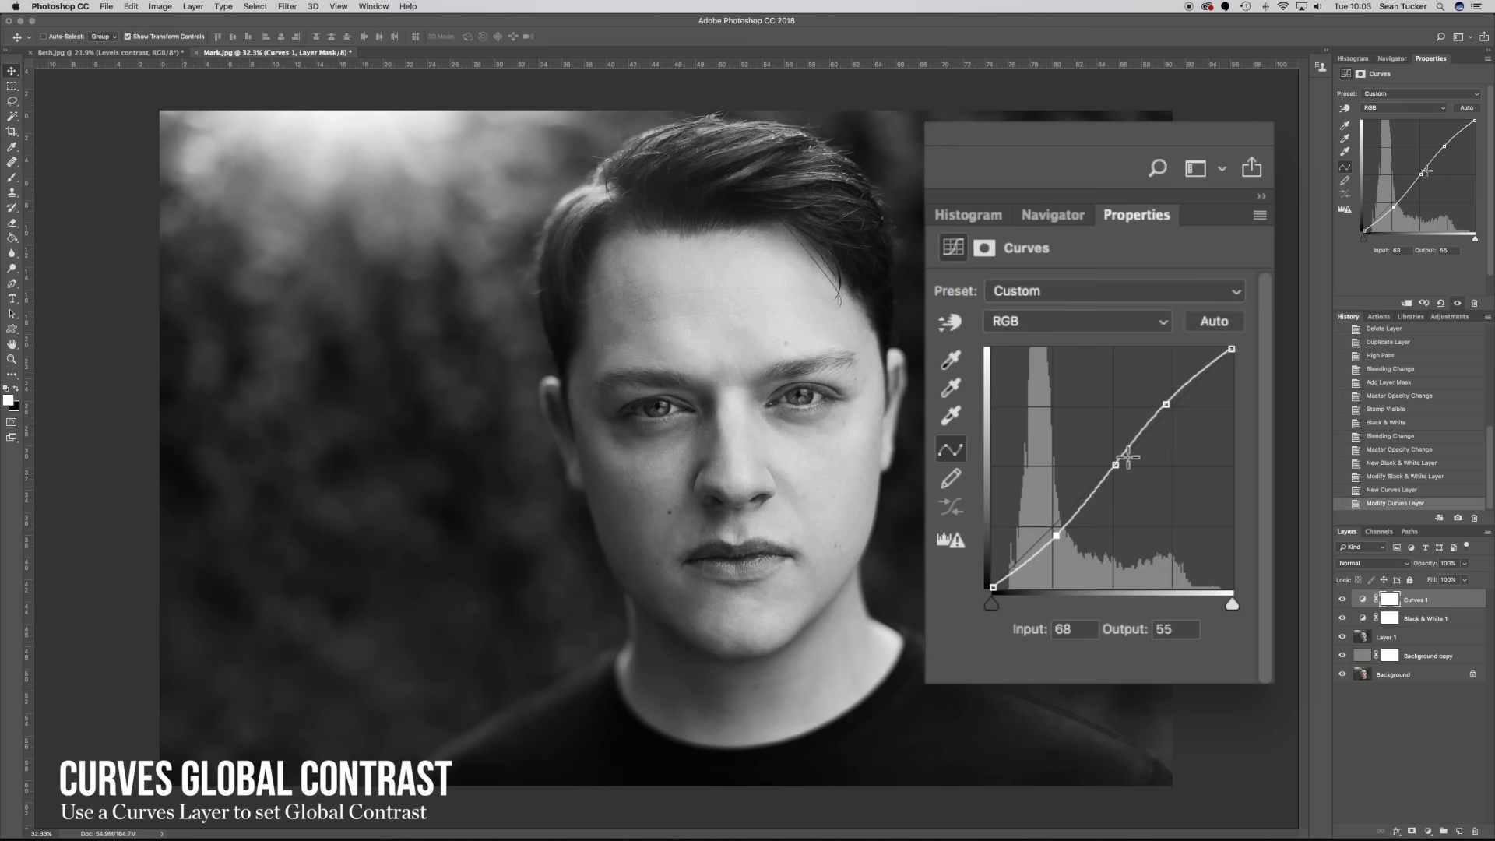
drag(1116, 467, 1118, 465)
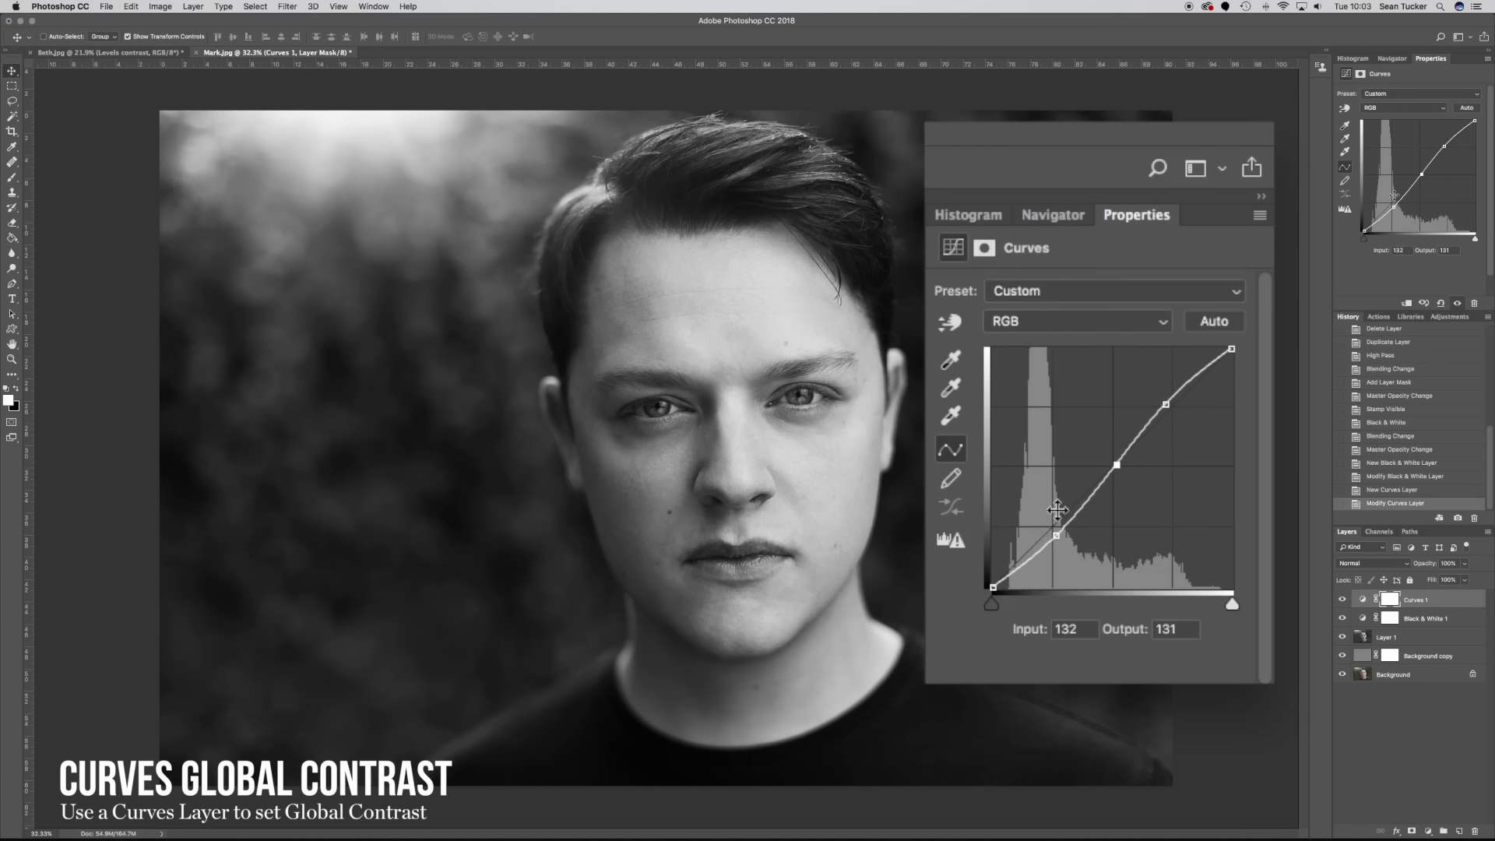
drag(1117, 465, 1128, 473)
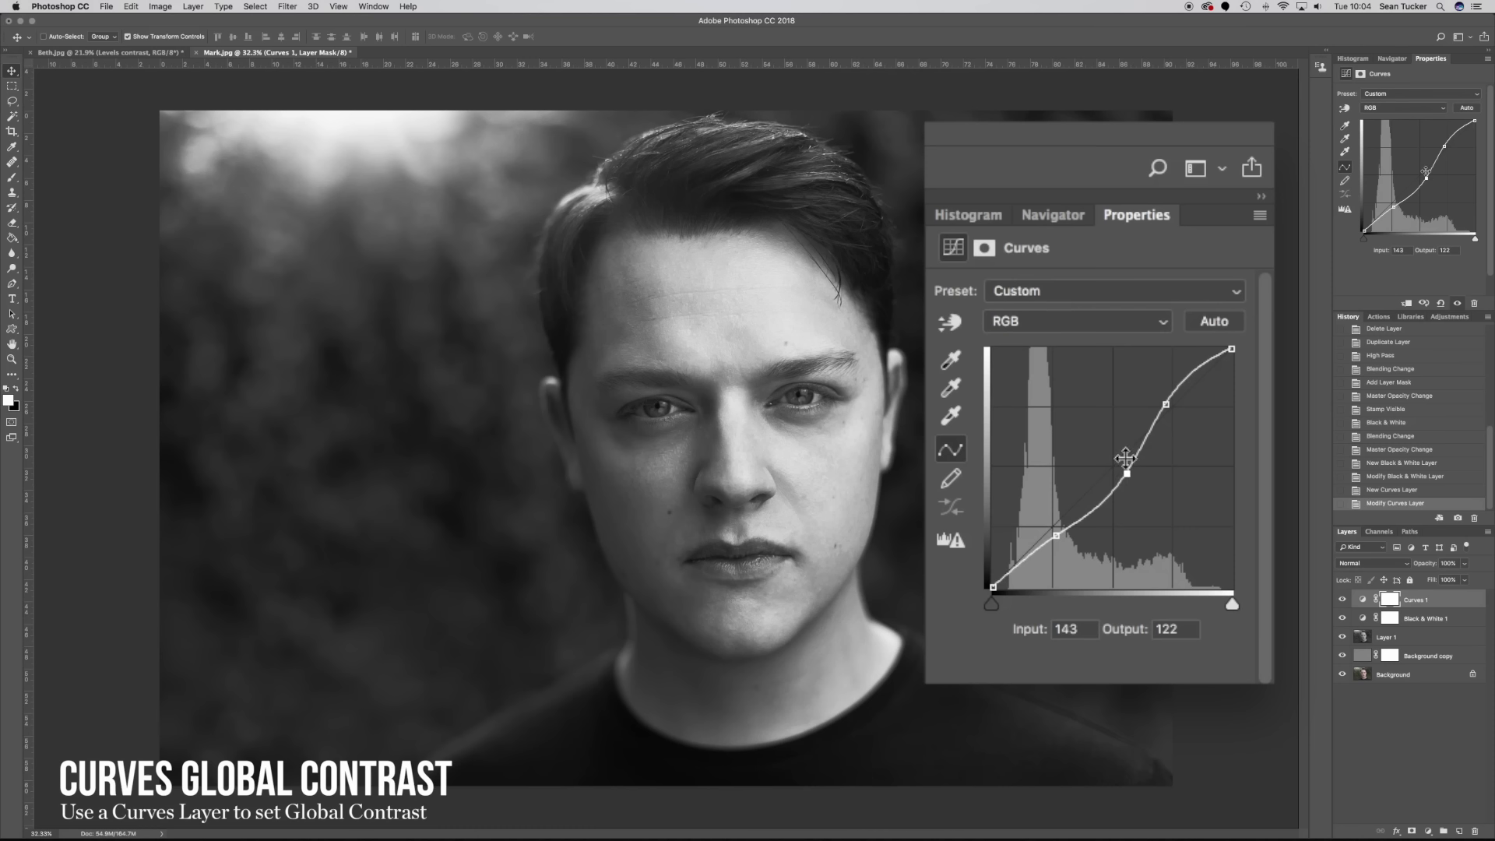
drag(1126, 472, 1121, 472)
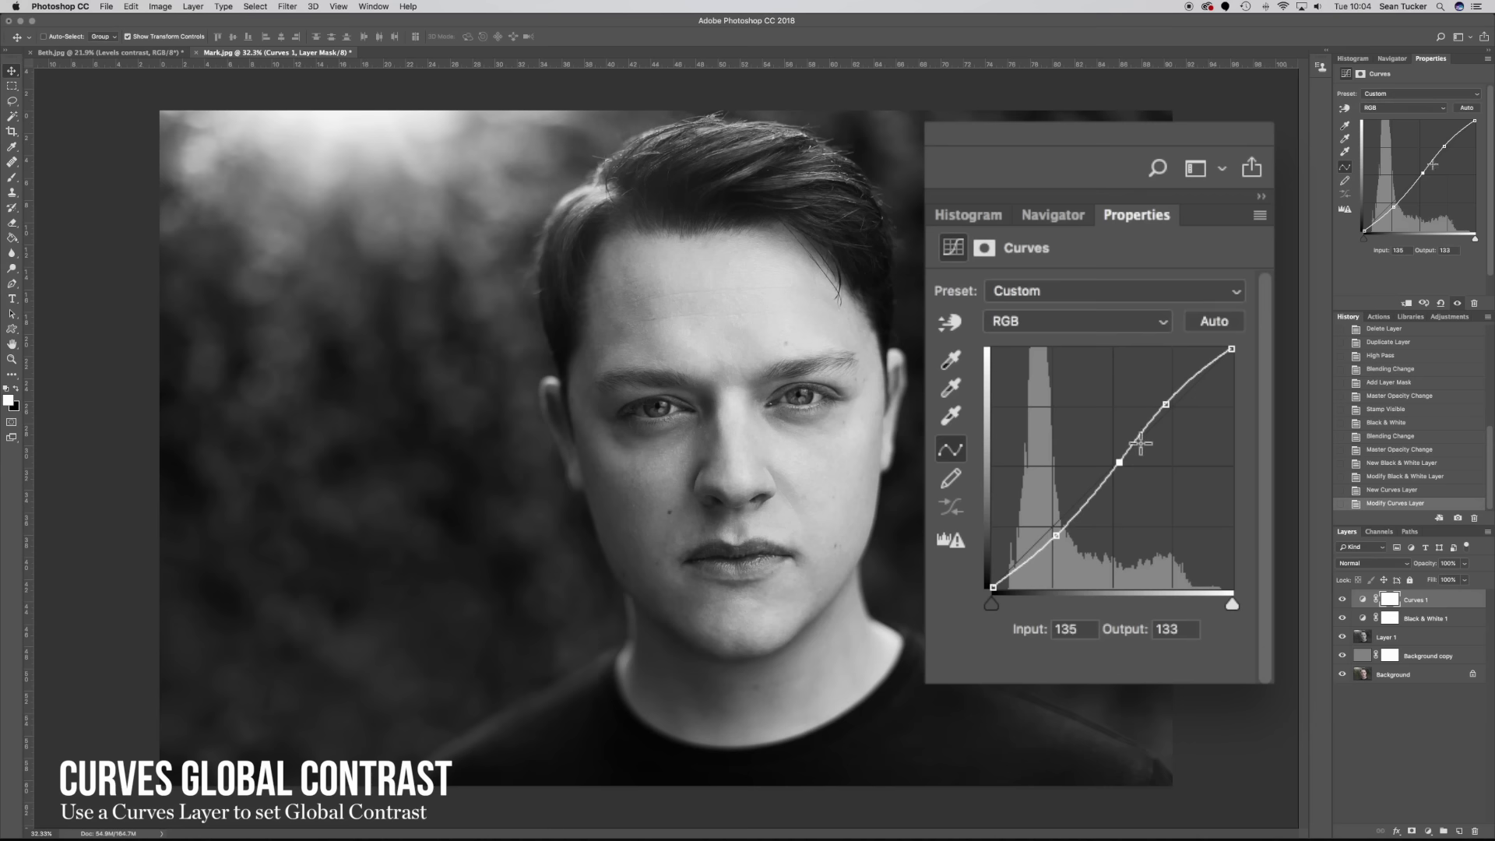
click(1395, 206)
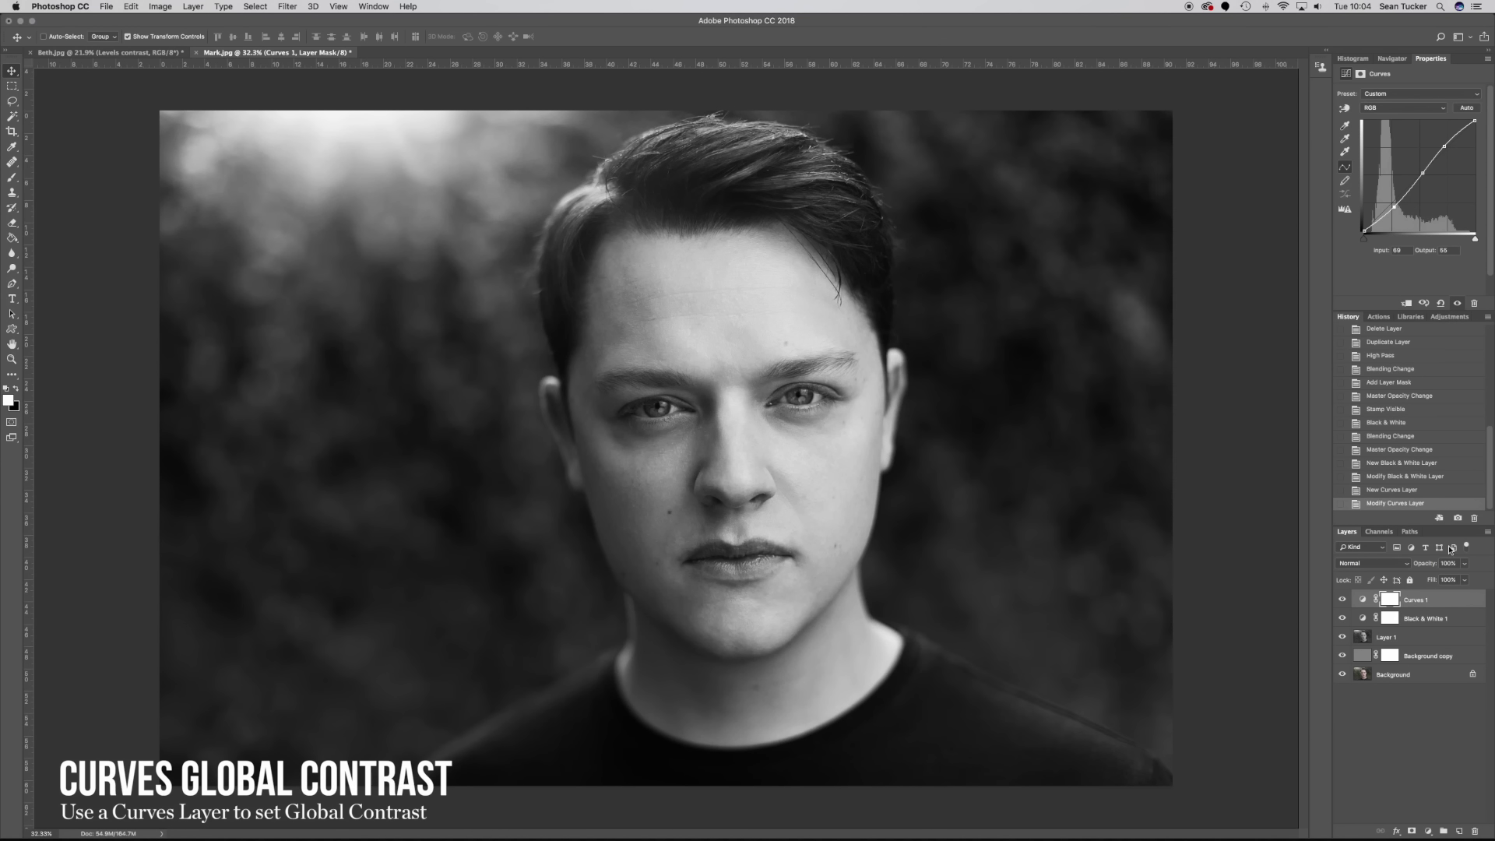
Add a Levels adjustment layer and set the white input level to 248.
click(1428, 832)
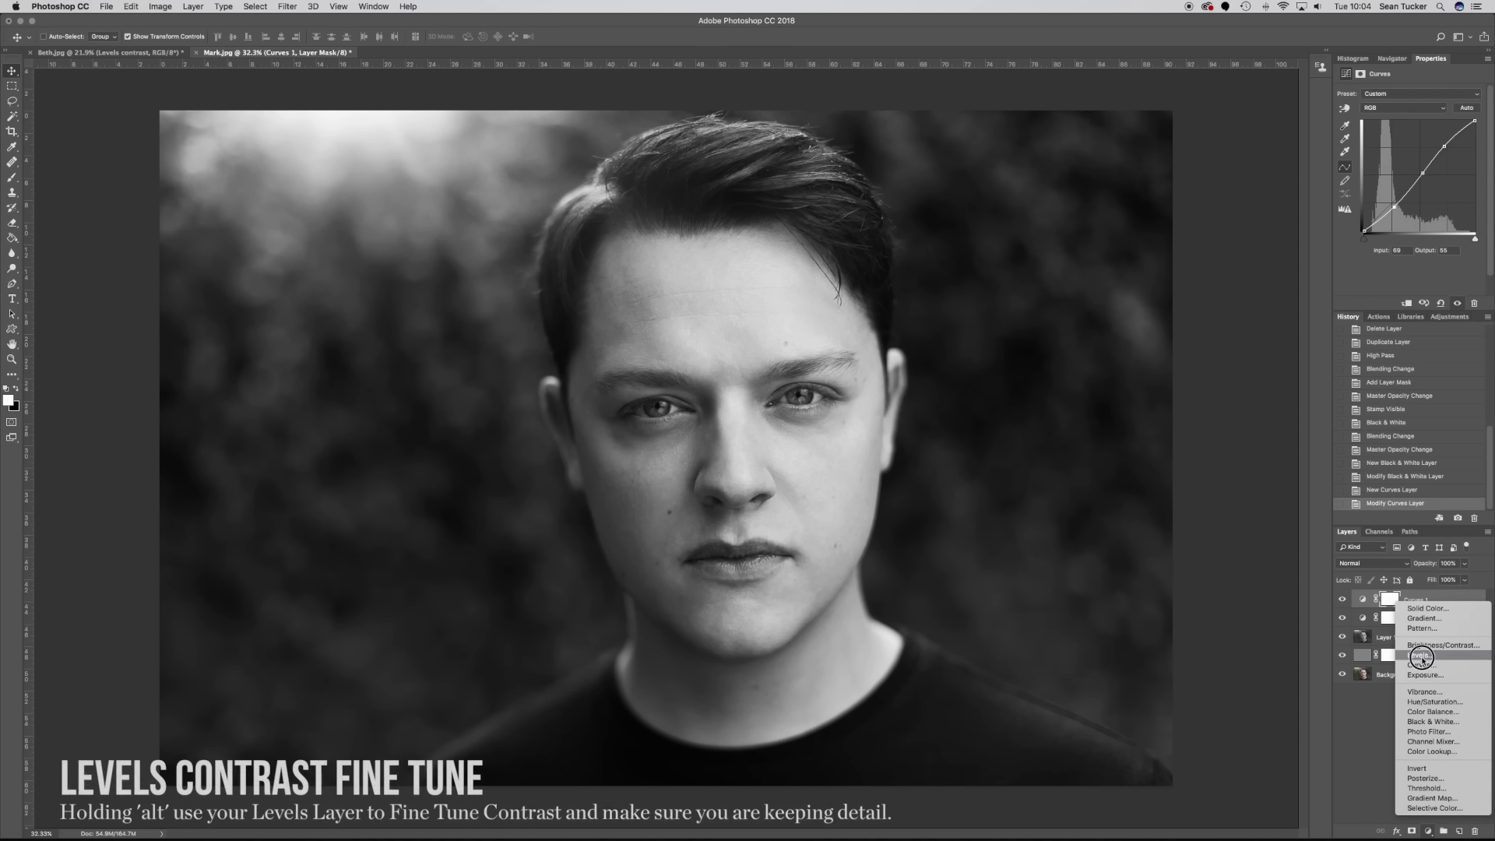
click(1421, 657)
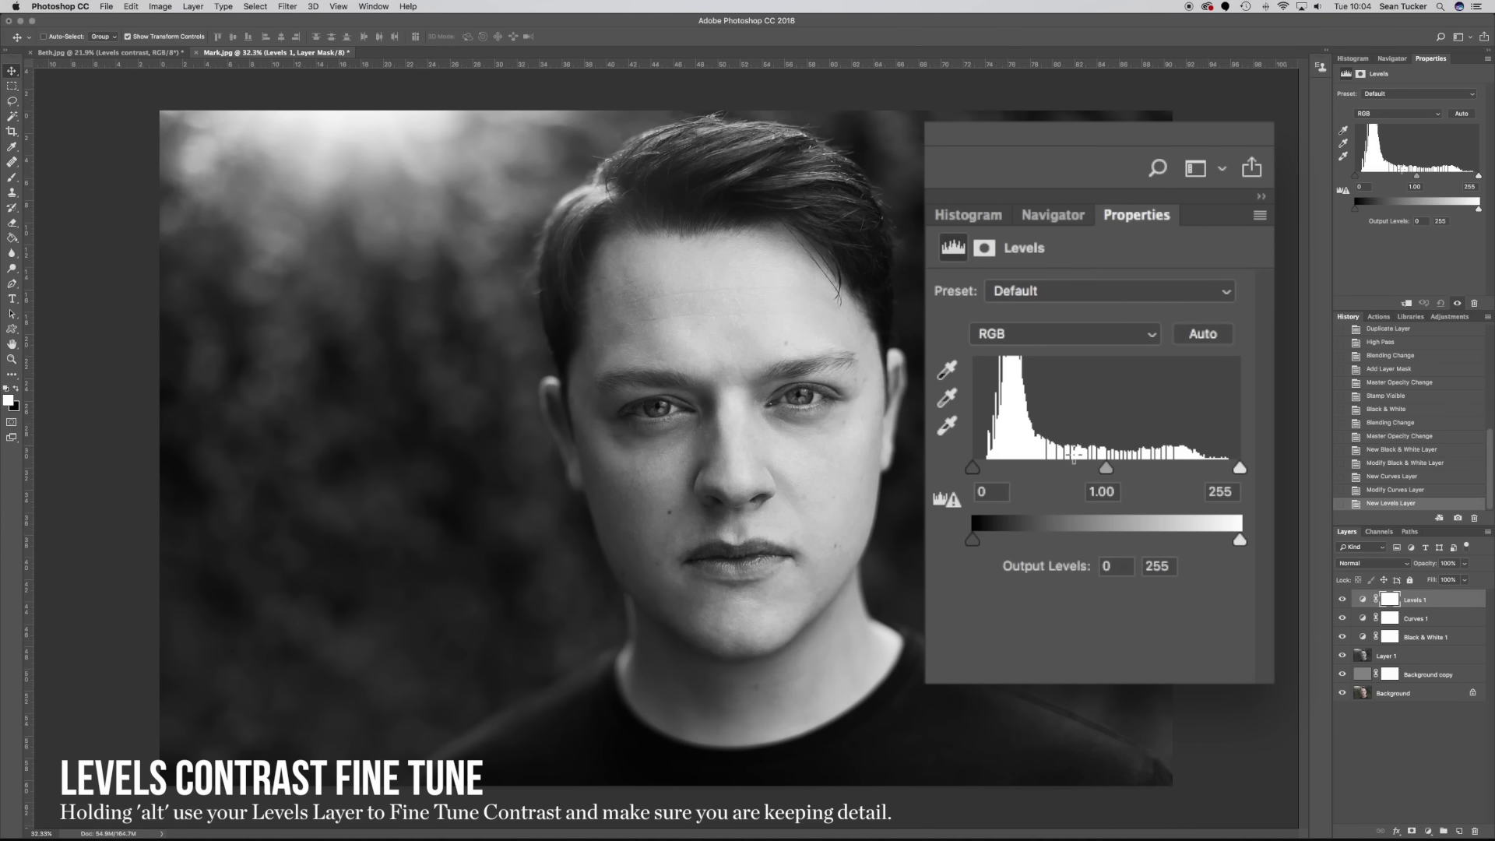
click(1239, 468)
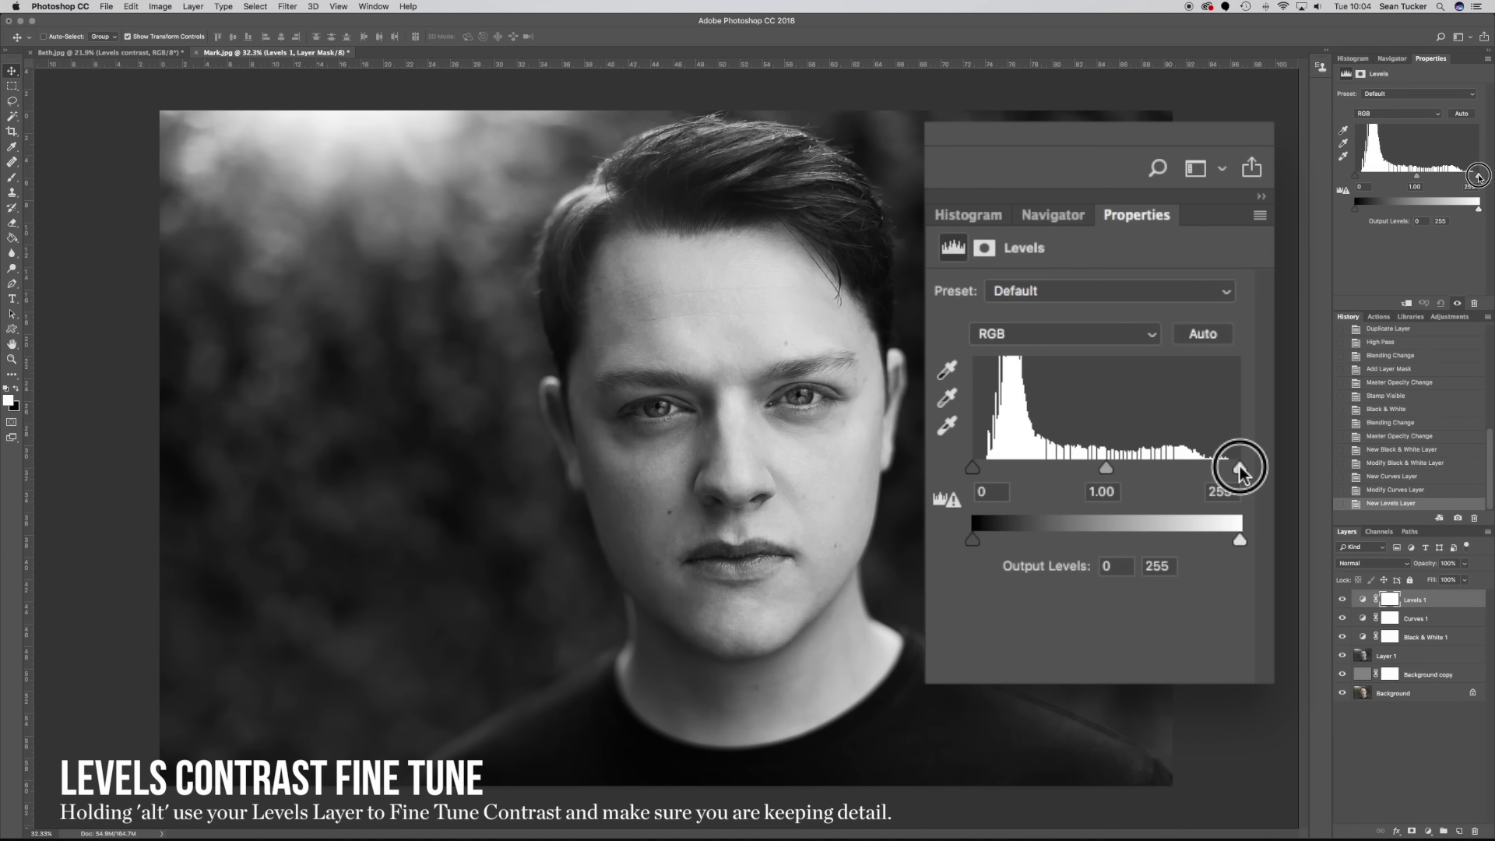
mouse_move(1239, 468)
mouse_down()
mouse_move(1251, 472)
mouse_move(1209, 472)
mouse_move(1233, 473)
mouse_up()
key(alt)
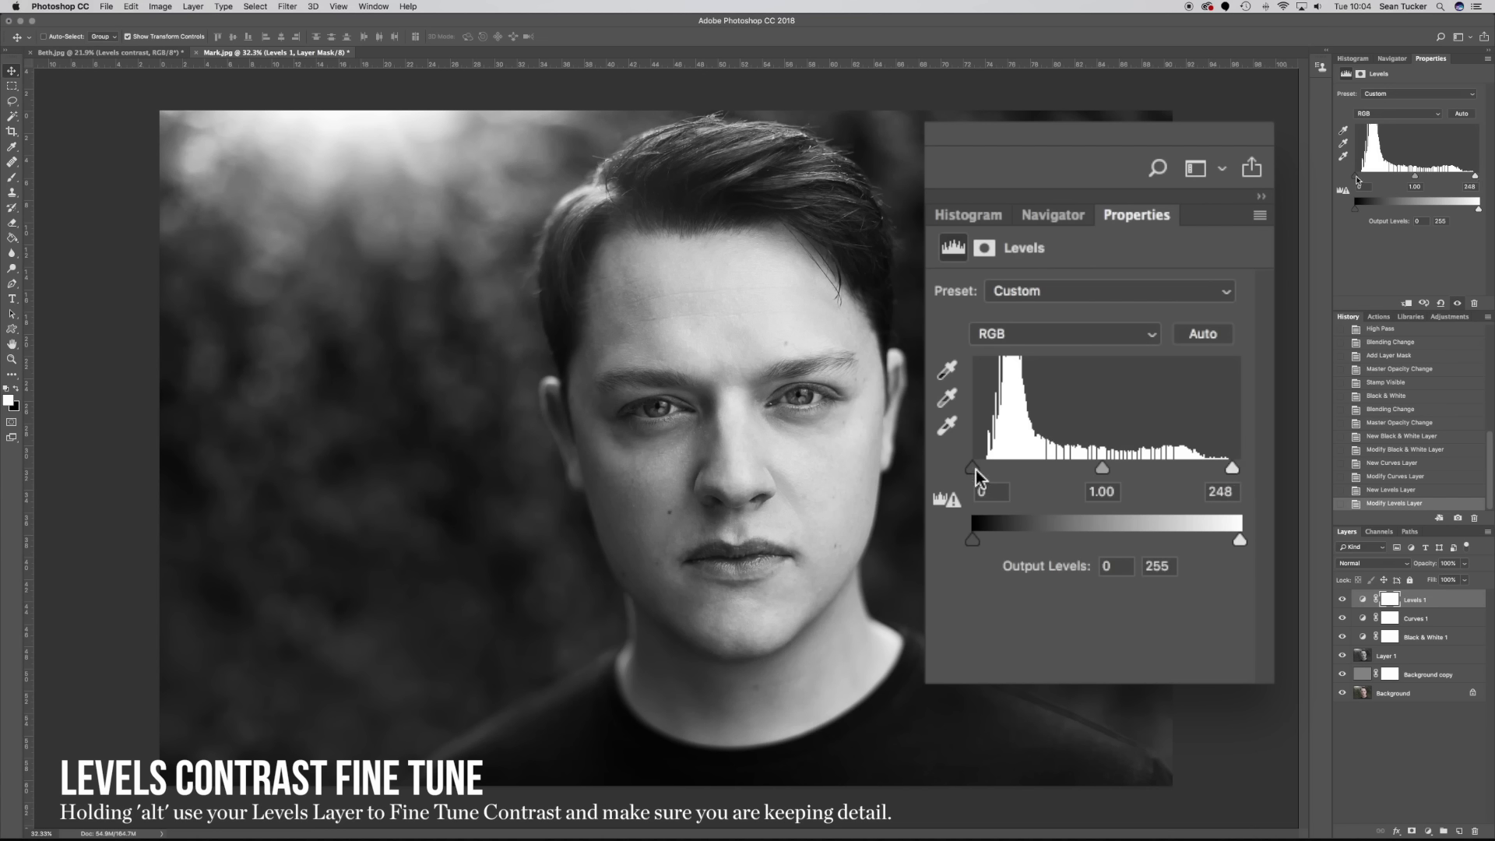
Set the Levels layer's black input level to 7, using the clipping preview to keep shadow detail.
drag(975, 470, 983, 472)
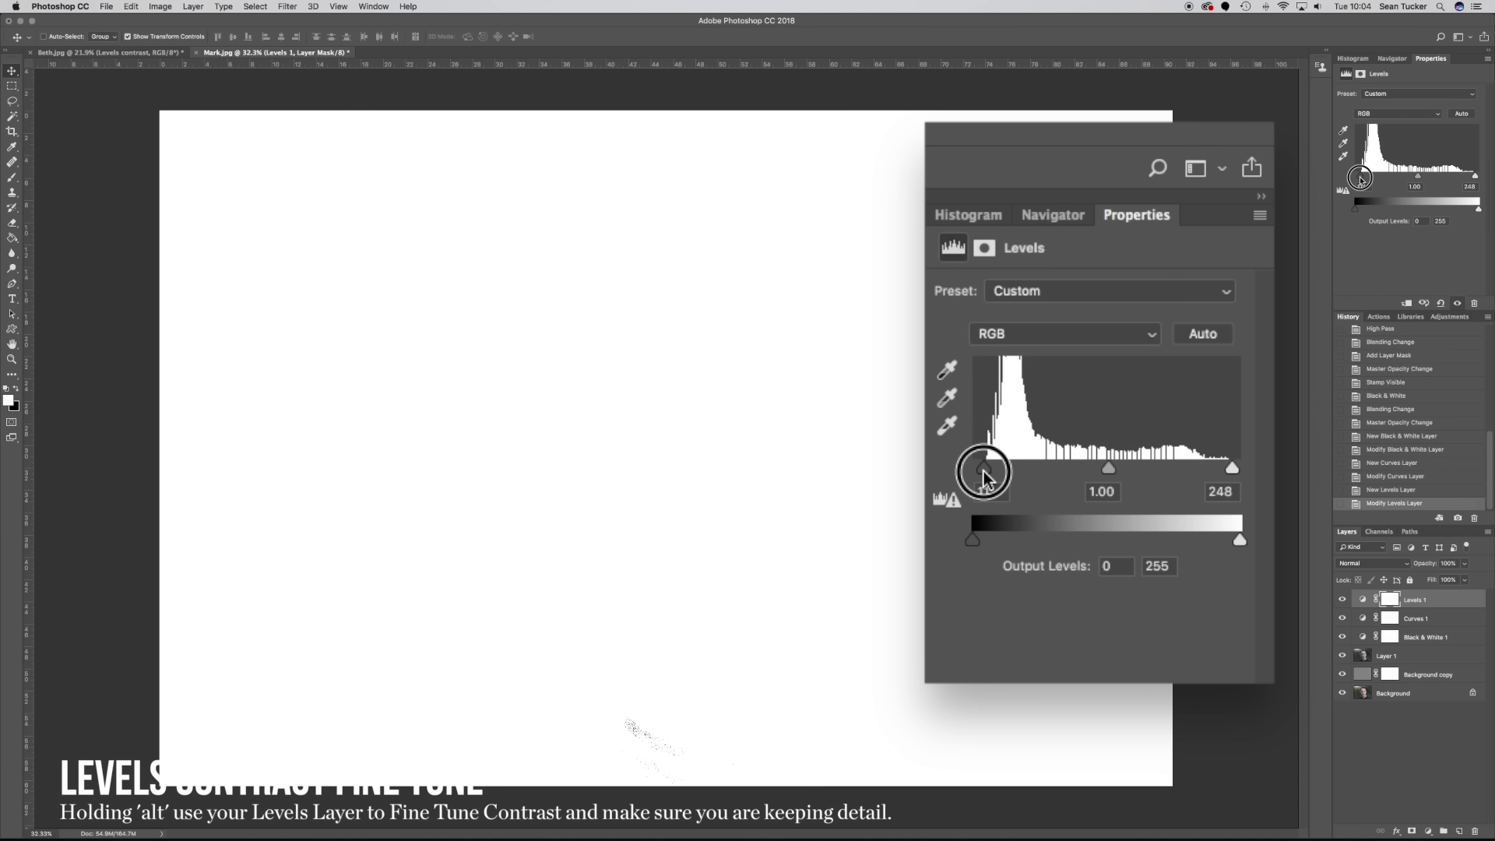
drag(983, 471, 983, 472)
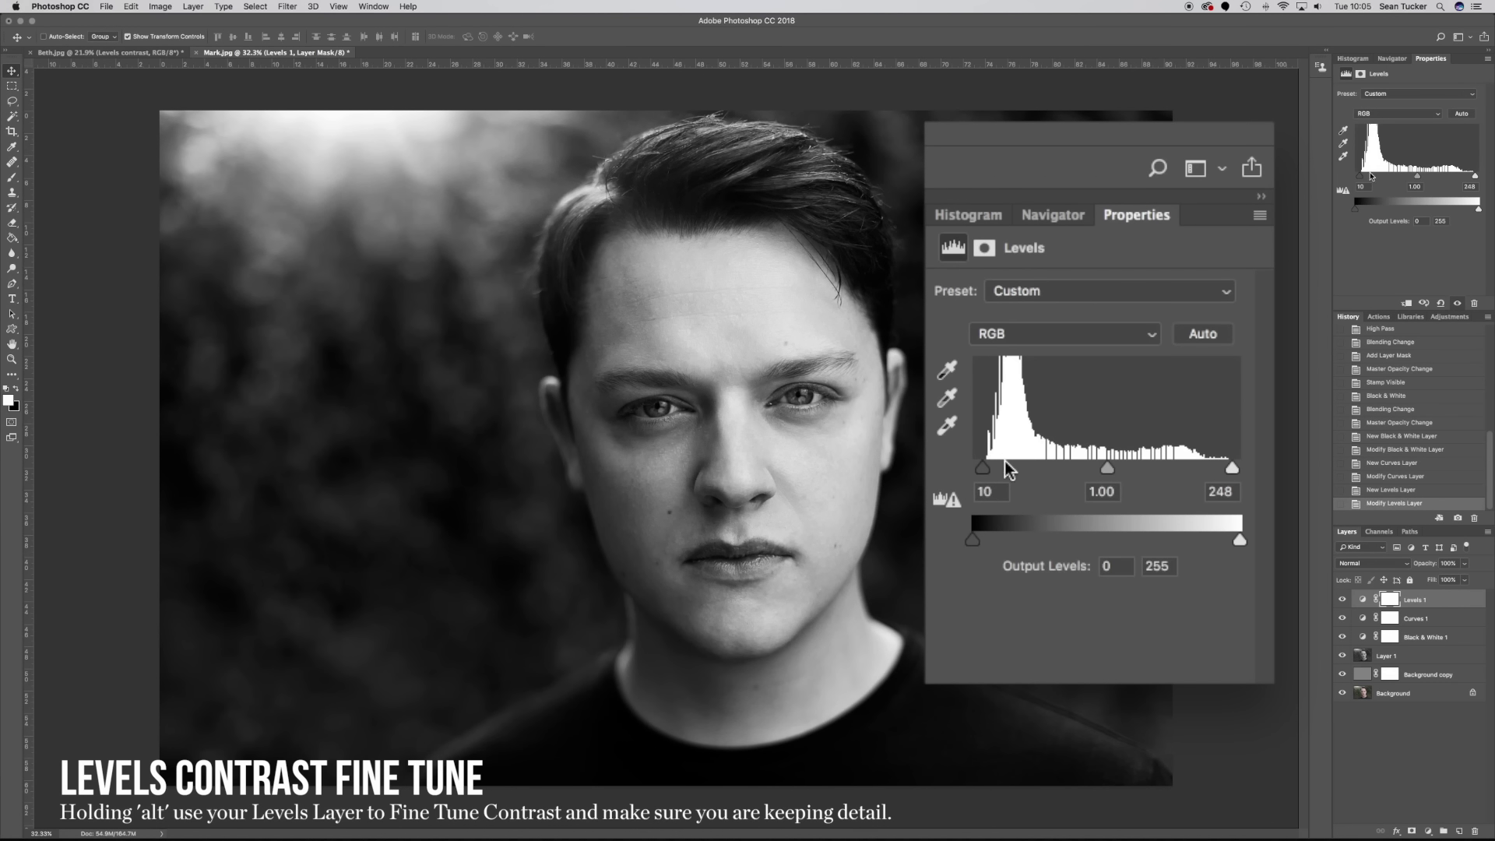
drag(984, 470, 981, 473)
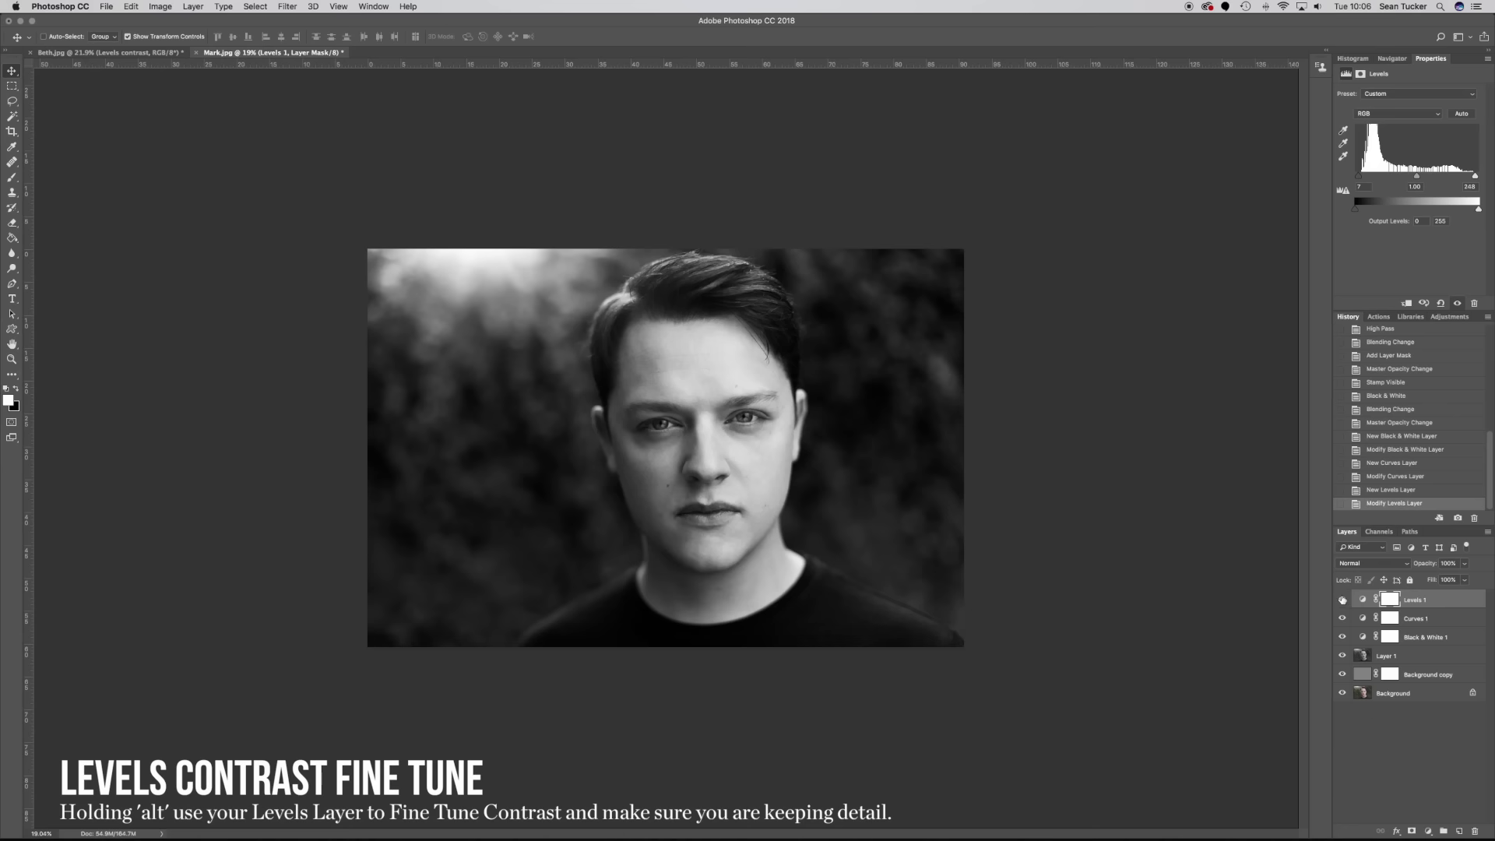
Hide every layer above Background and restore them one by one from the lowest up, inspecting the face close up.
drag(1342, 600, 1335, 682)
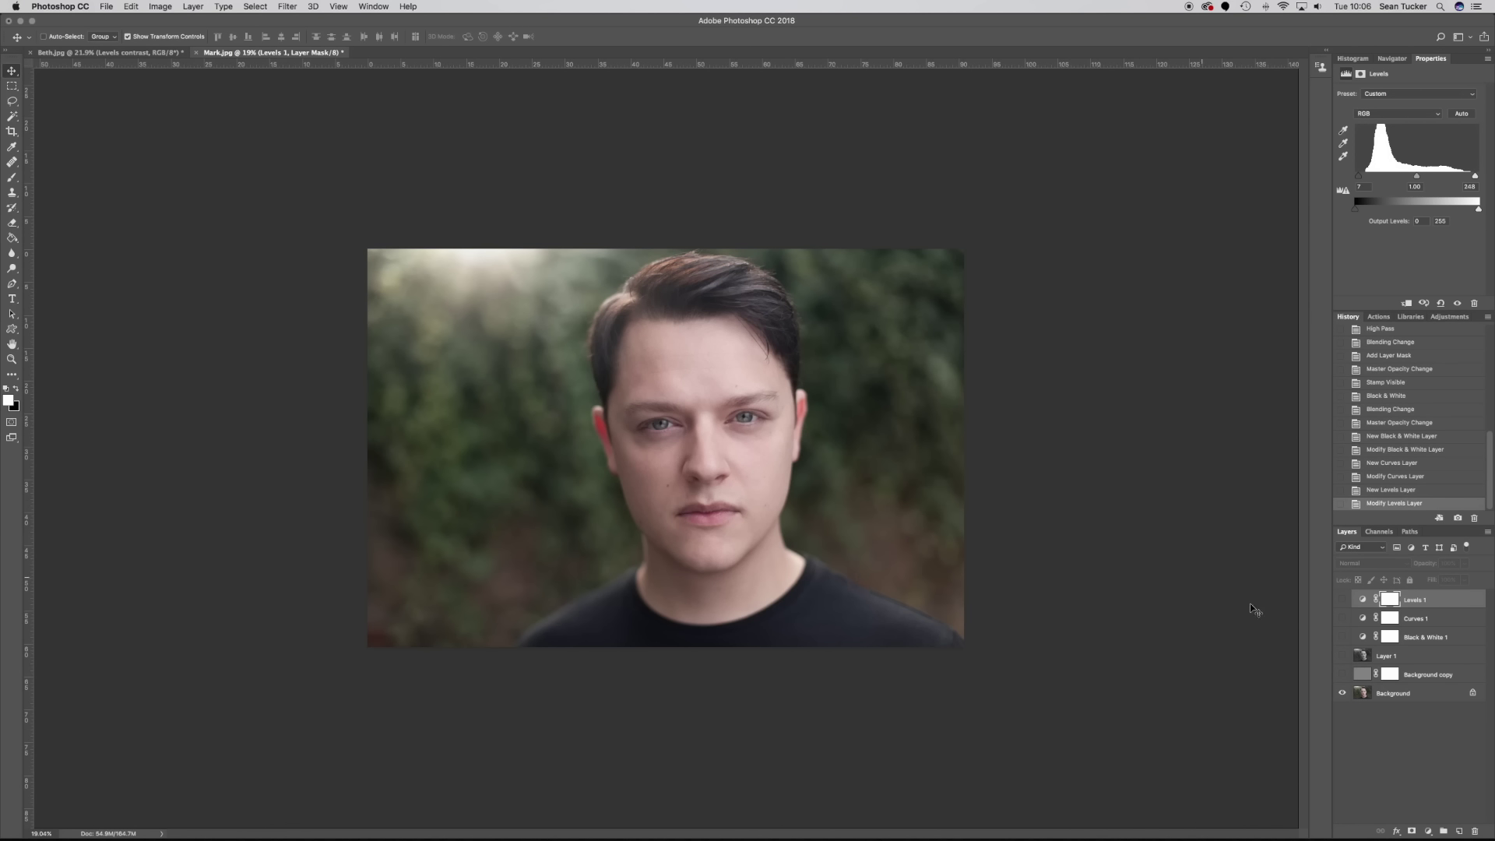
scroll(815, 556, up, 10)
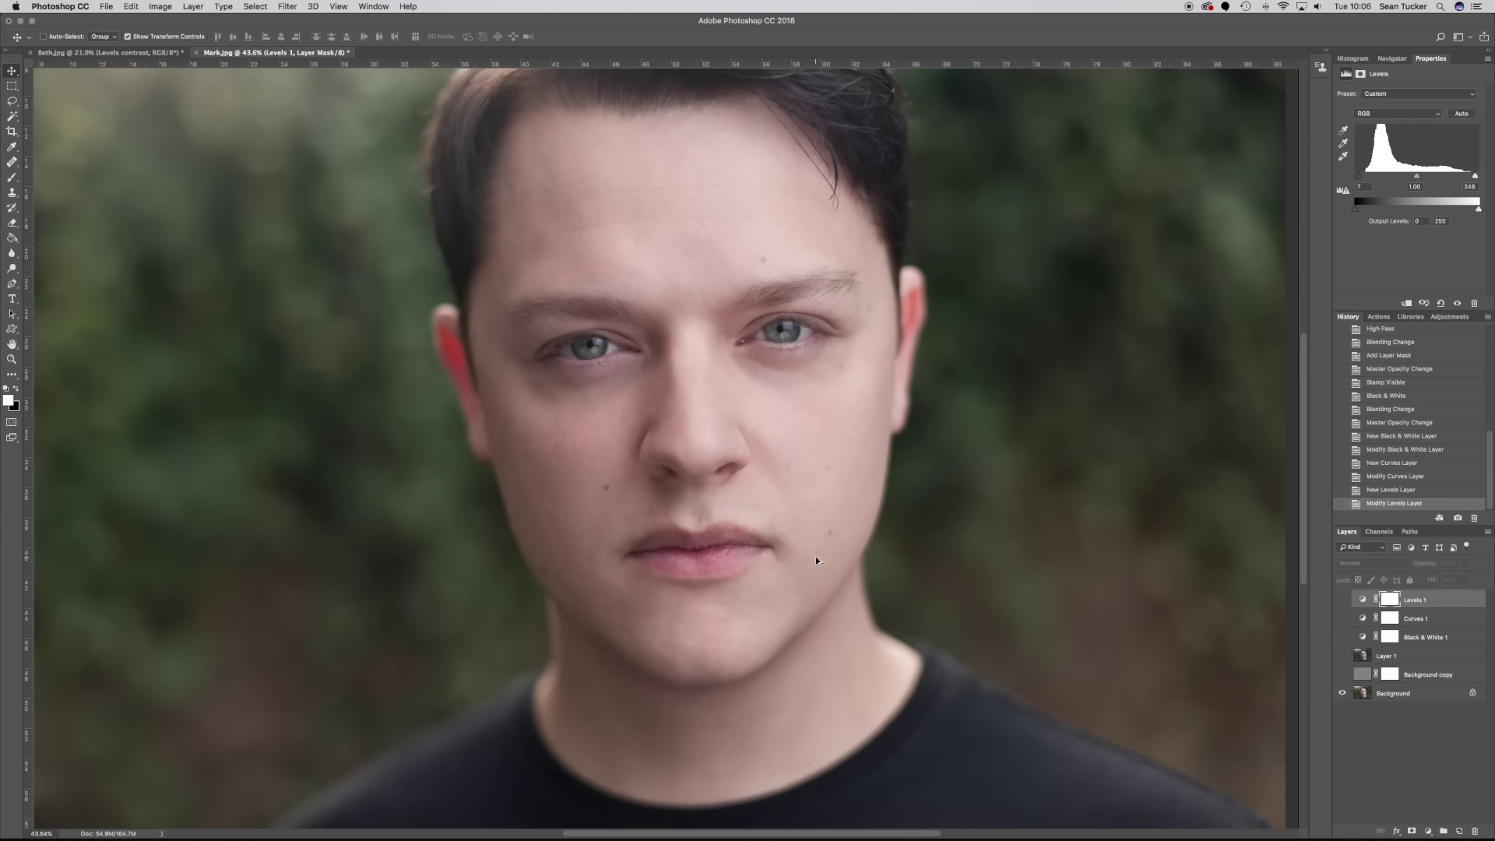
scroll(768, 444, down, 3)
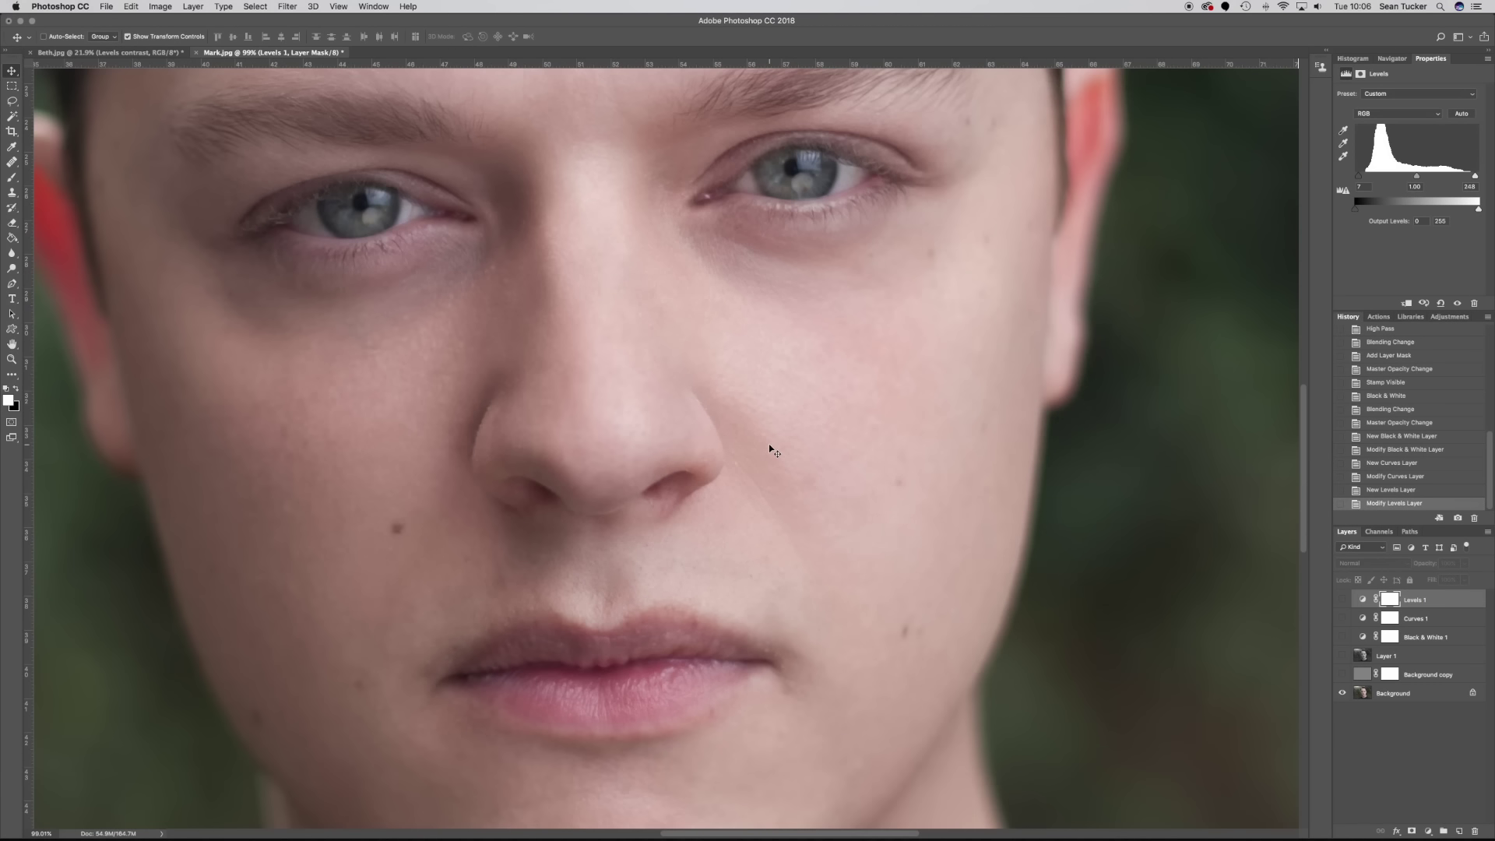
click(1342, 675)
click(1342, 655)
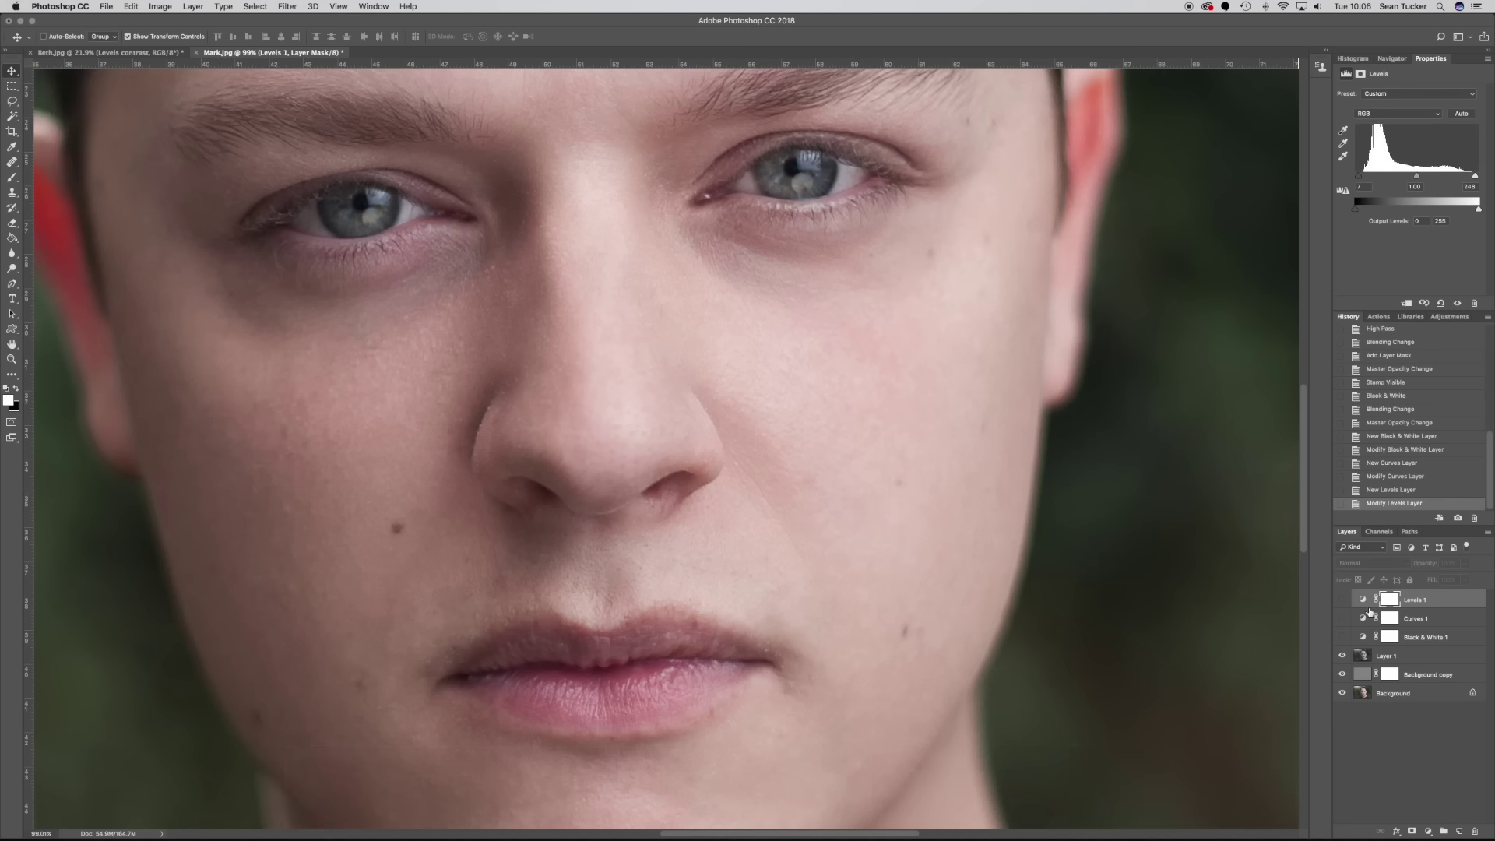
click(1342, 637)
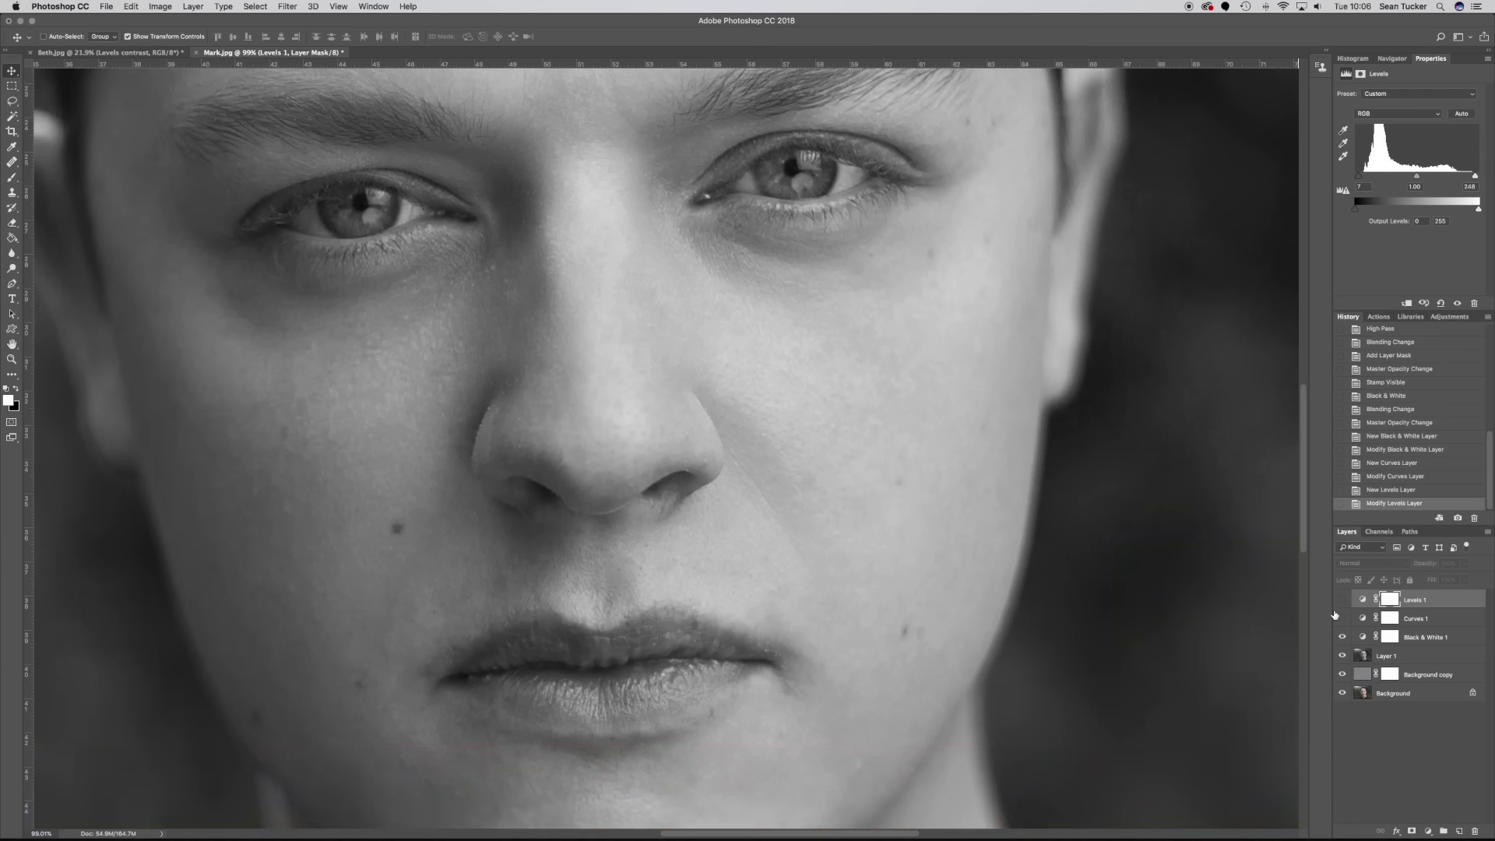
click(1341, 618)
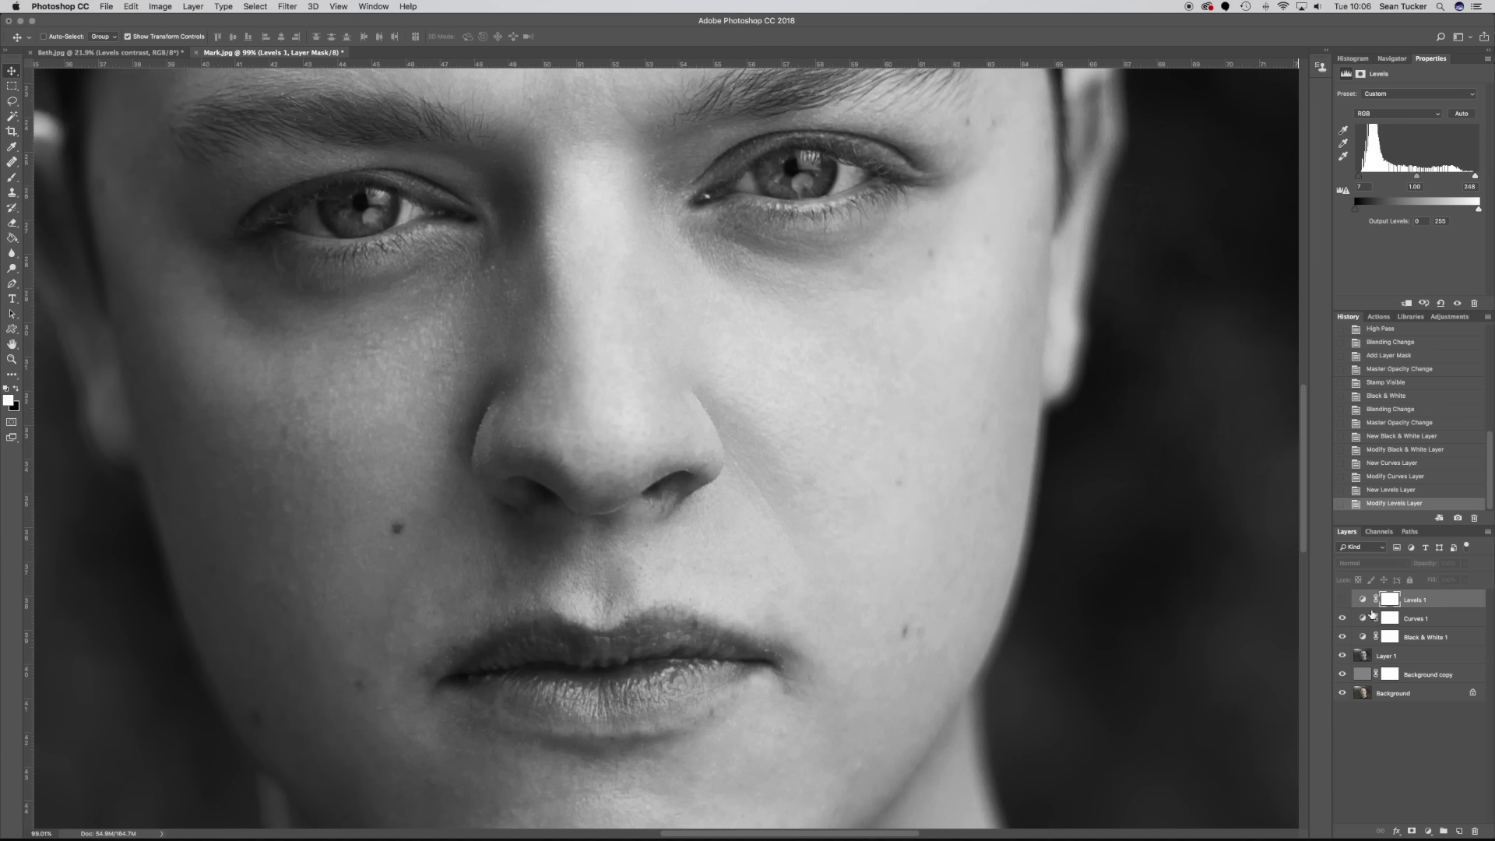
click(1341, 600)
scroll(963, 556, down, 10)
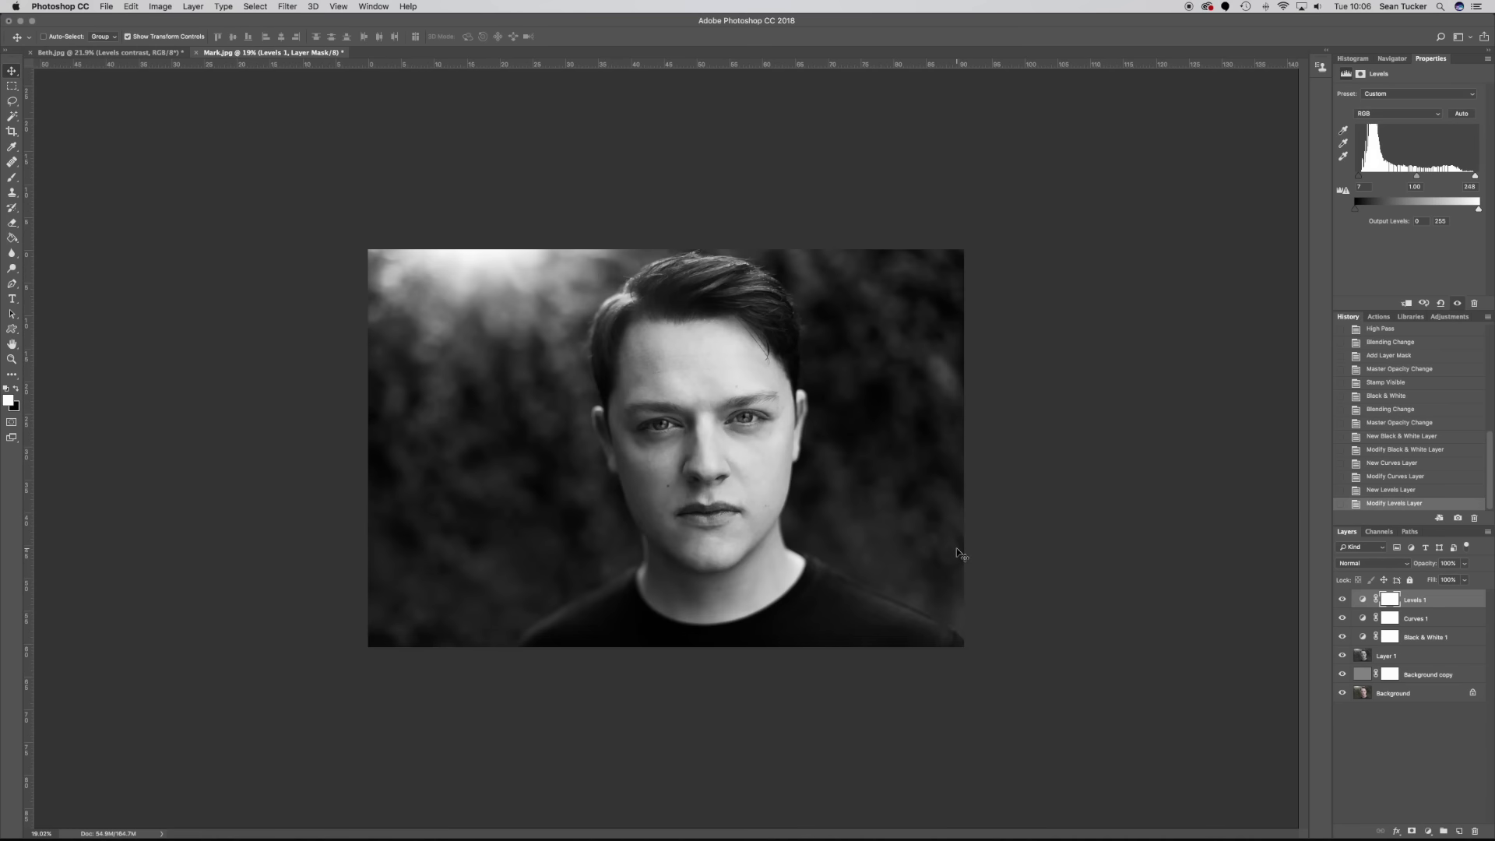
Compare the whole portrait with and without the contrast layers, hiding them all and turning each back on in order.
drag(1341, 599, 1341, 674)
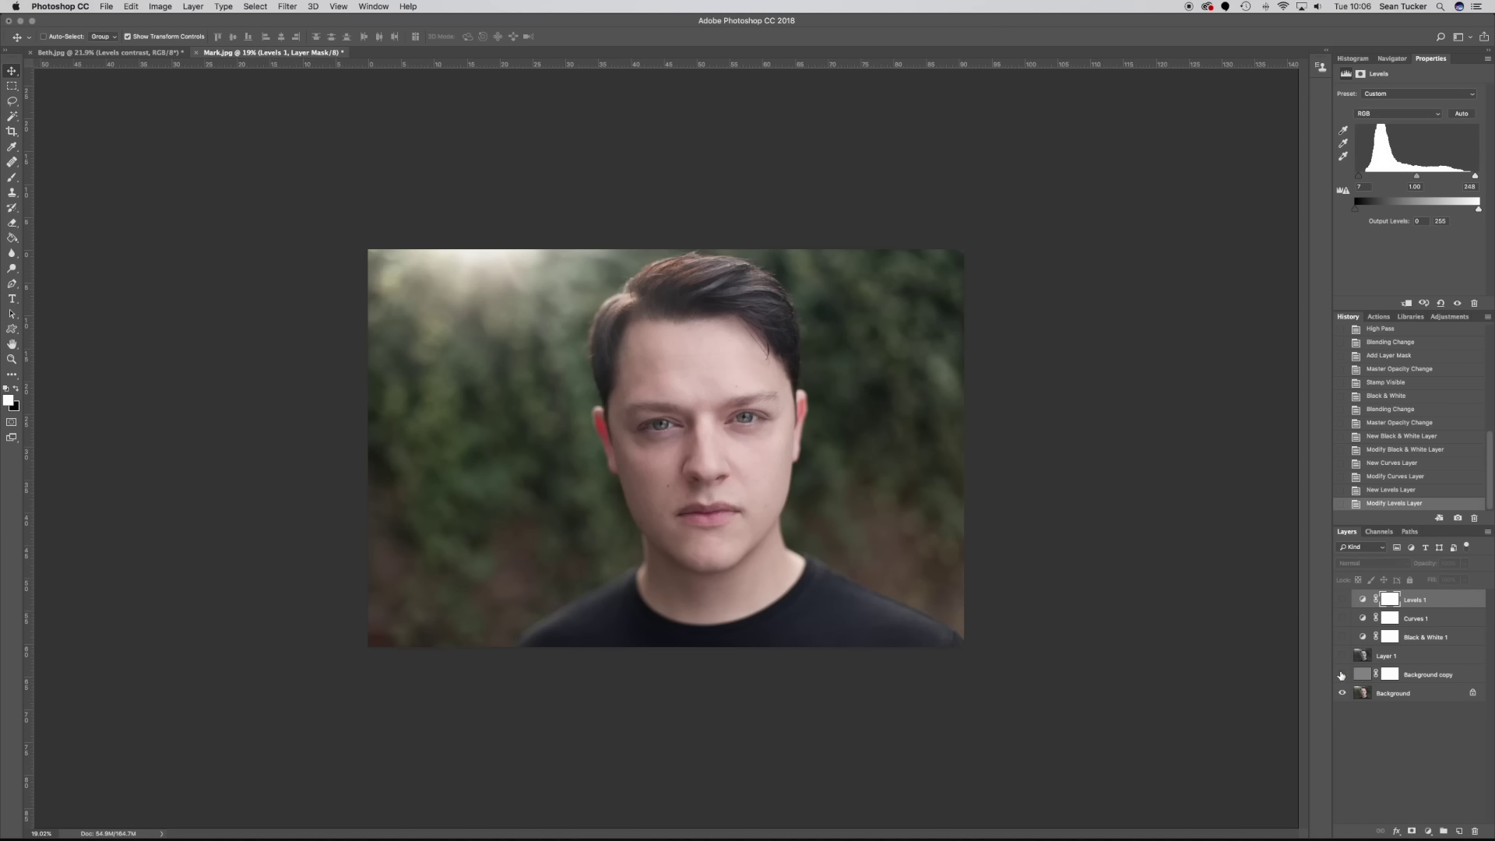
click(1341, 674)
click(1341, 655)
click(1342, 637)
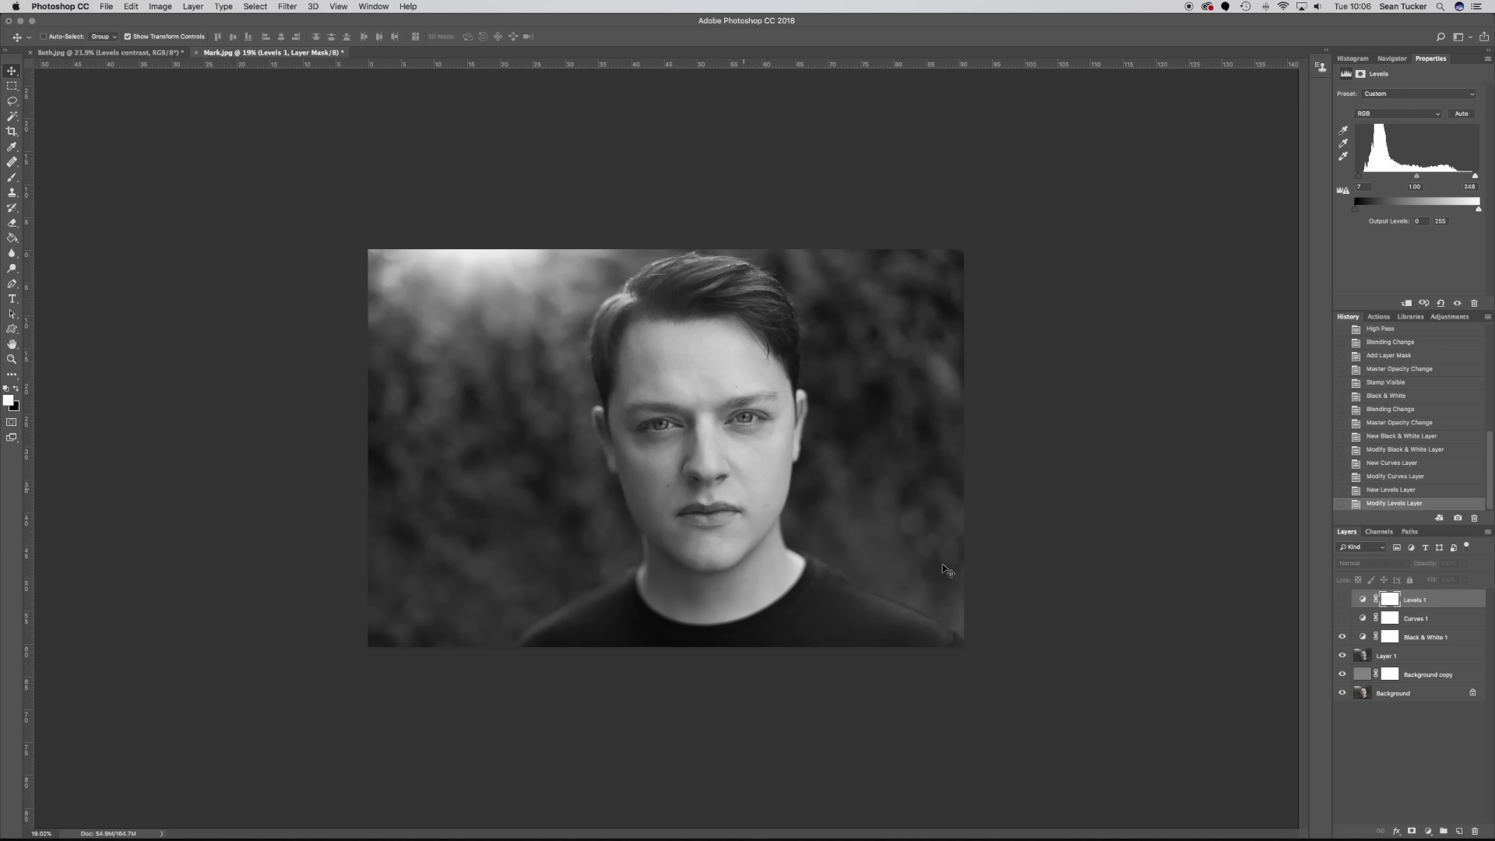
click(1342, 619)
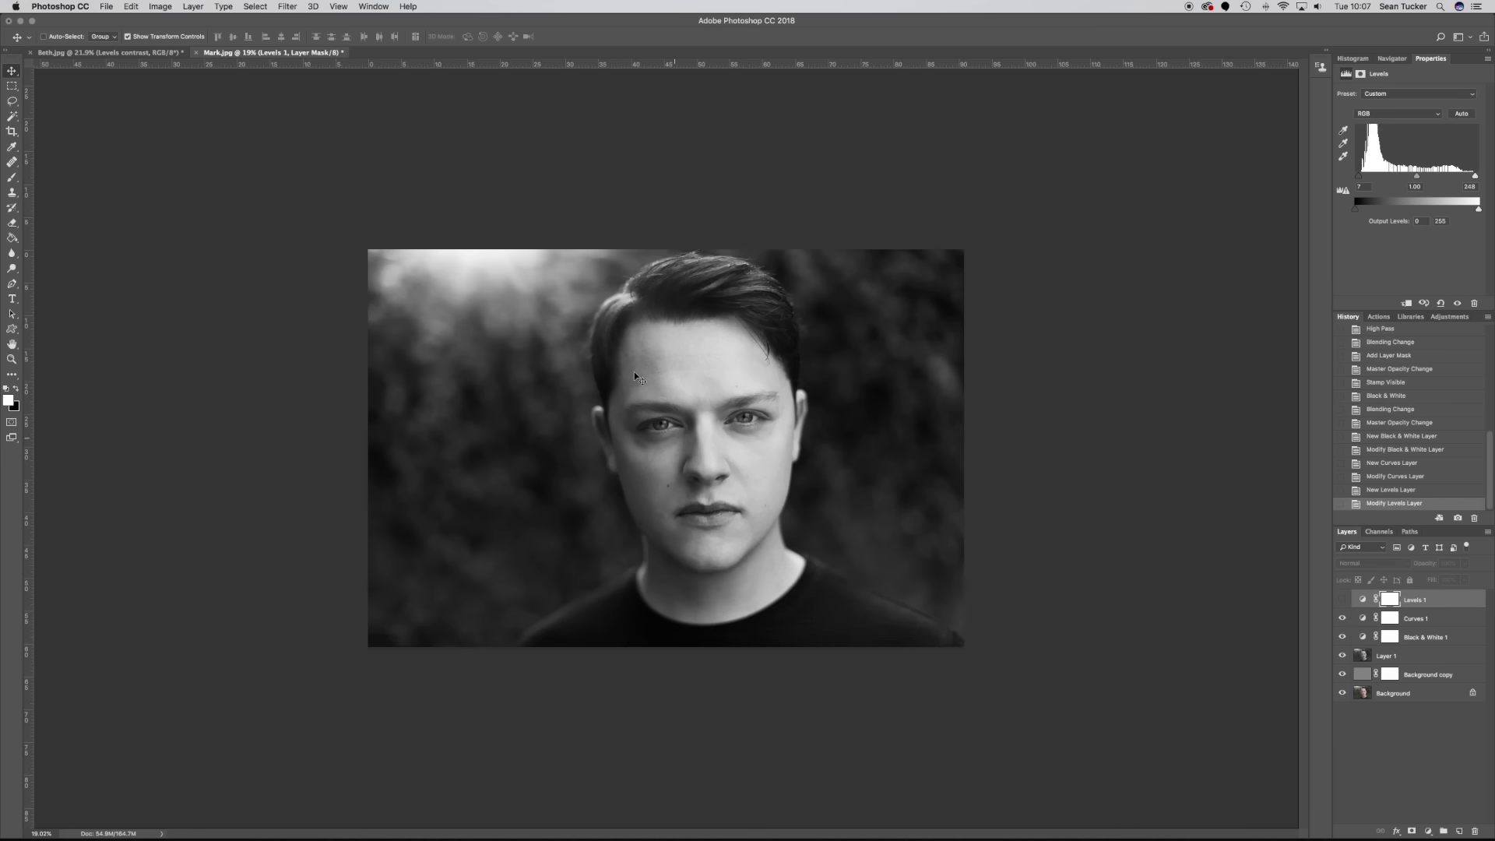
click(1342, 601)
mouse_move(1342, 600)
mouse_down()
mouse_move(1342, 637)
mouse_move(1340, 599)
mouse_up()
Switch to Beth.jpg and compare the image with all layers above Background hidden and shown.
click(109, 52)
drag(1340, 672, 1341, 599)
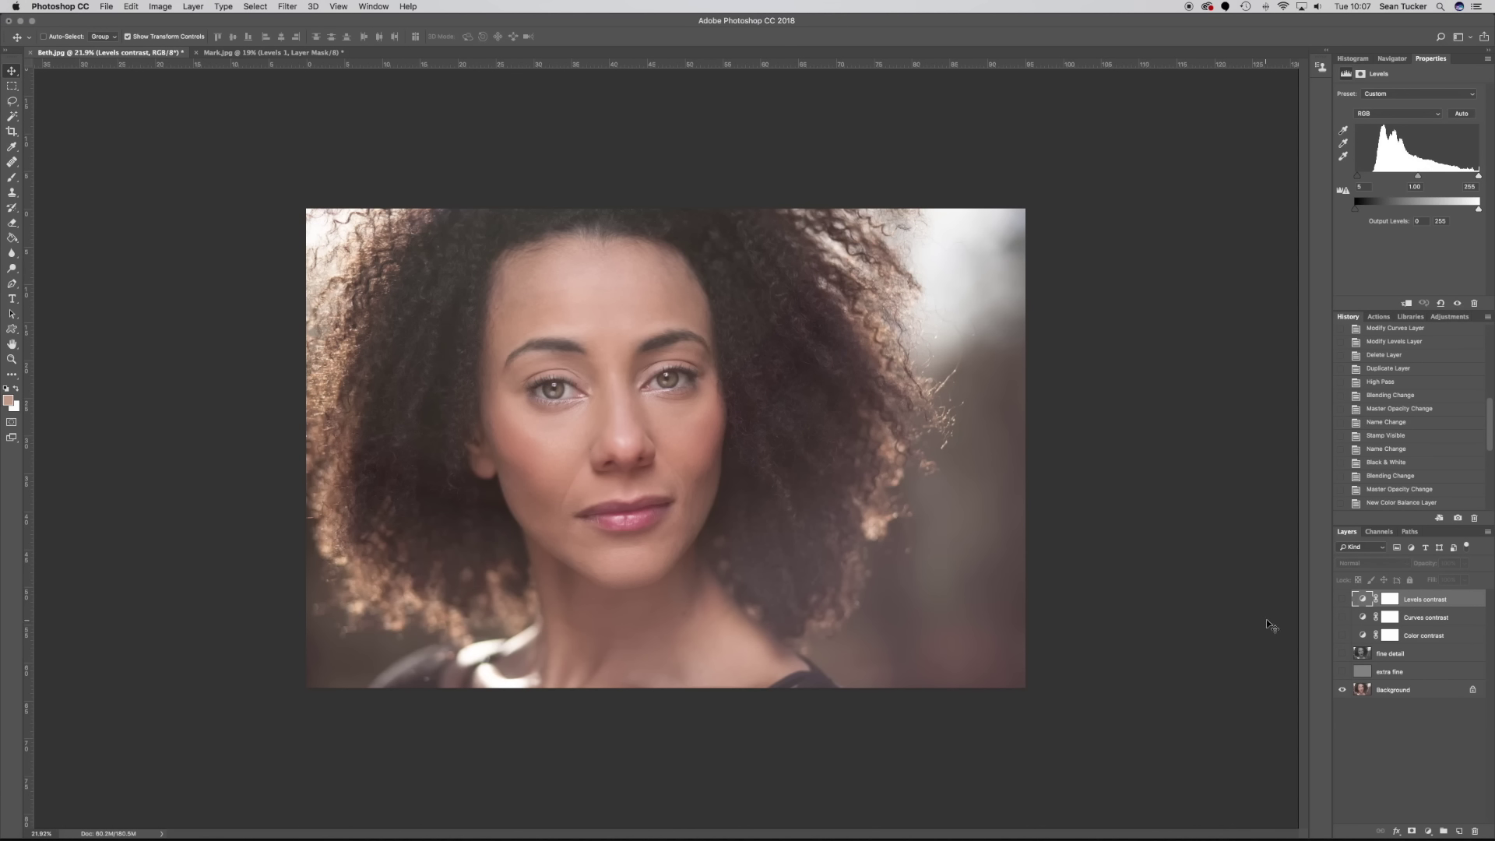
drag(1341, 671, 1341, 598)
Lower the opacity of the Curves contrast layer and set the Color contrast layer's opacity to 88%.
click(1447, 620)
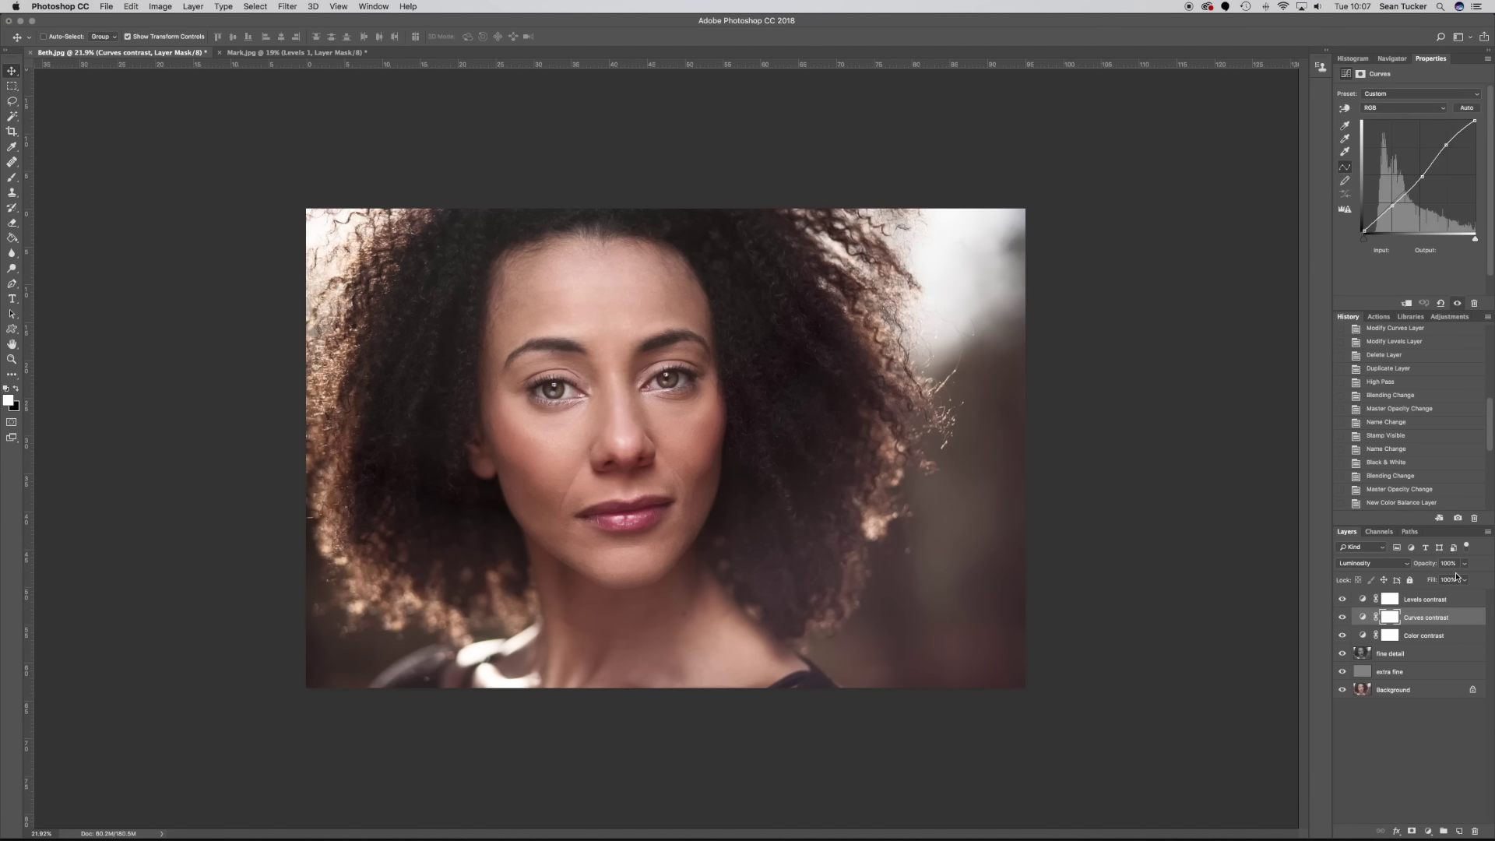
click(1466, 566)
drag(1464, 578, 1452, 580)
click(1451, 634)
click(1465, 566)
drag(1464, 578, 1457, 580)
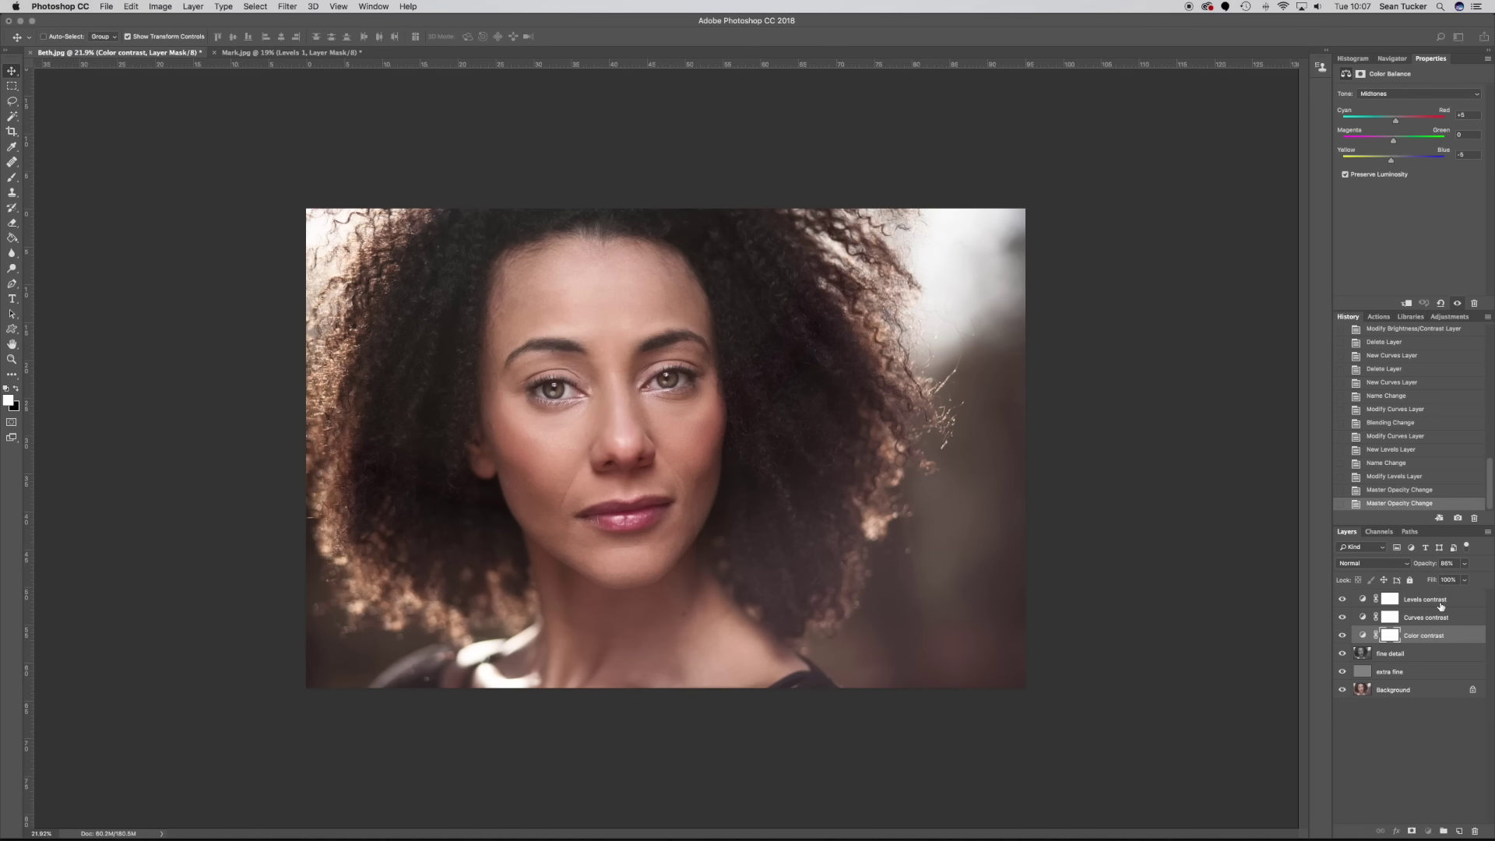
Lower the opacity of the Levels contrast layer to soften its effect.
click(1441, 603)
click(1465, 563)
drag(1463, 580, 1448, 580)
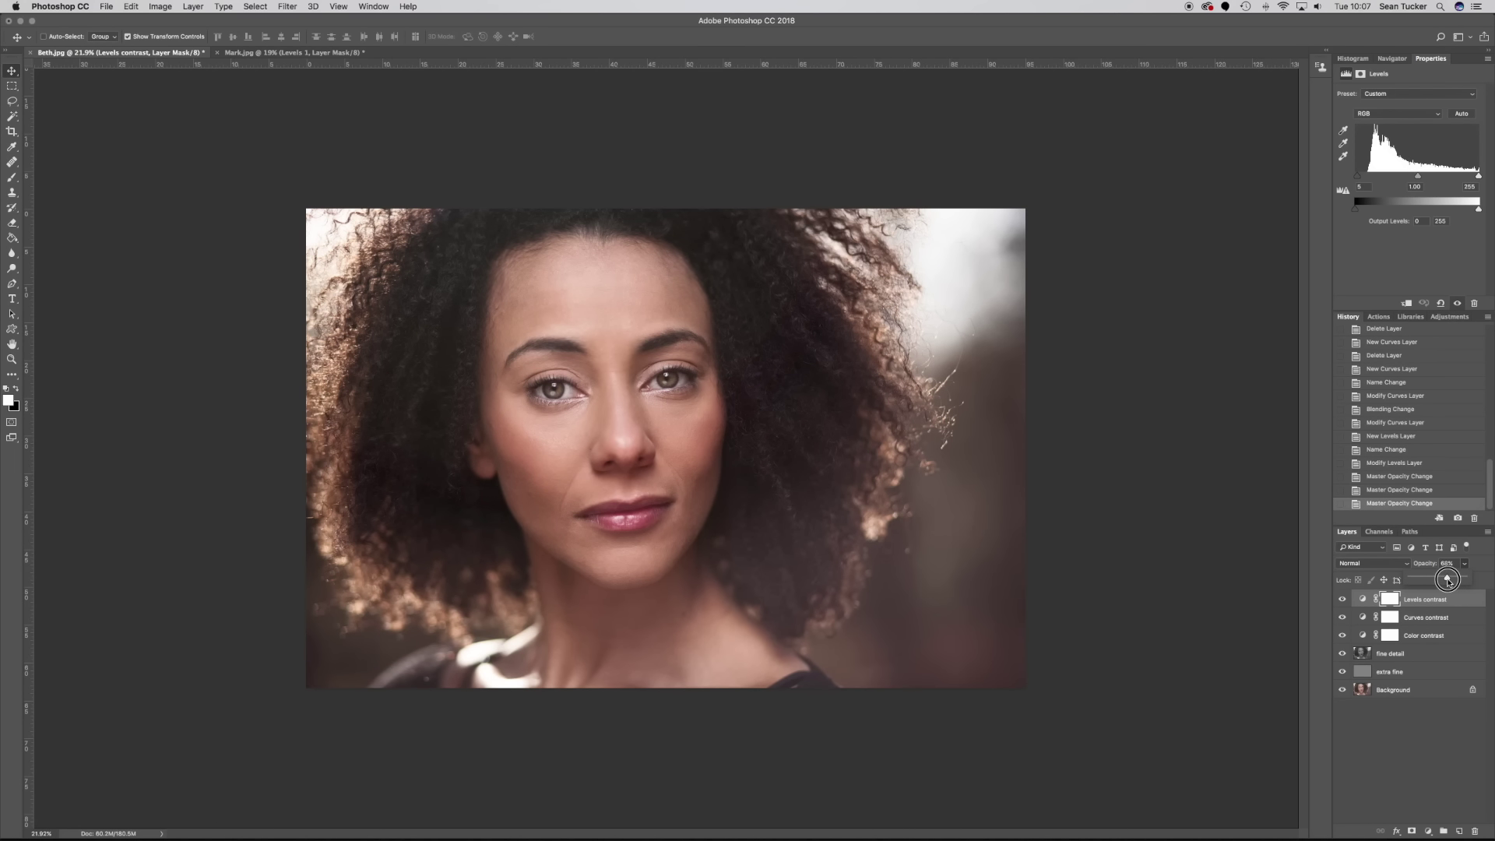